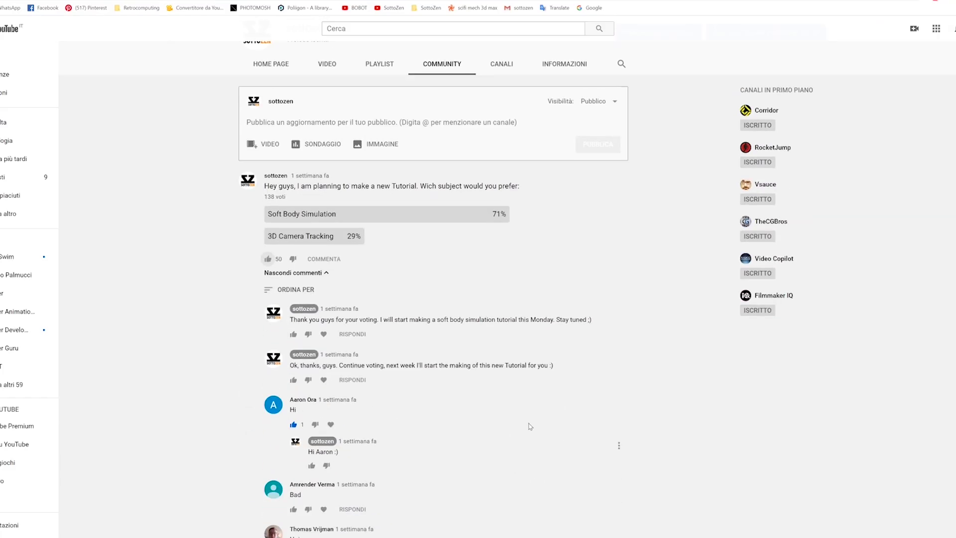
Orbit around the floating balloons and scrub the animation through frames 82 to 103
scroll(530, 426, up, 2)
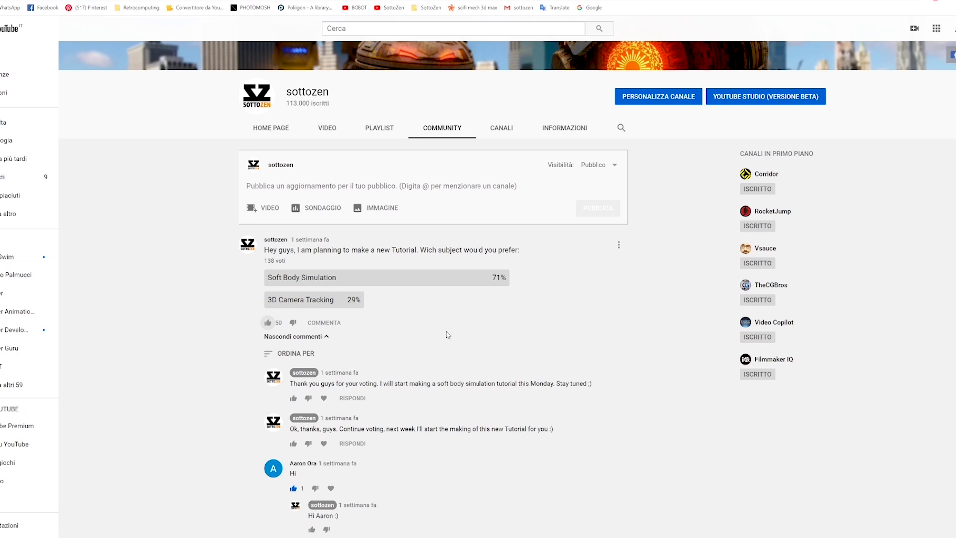
scroll(444, 335, down, 2)
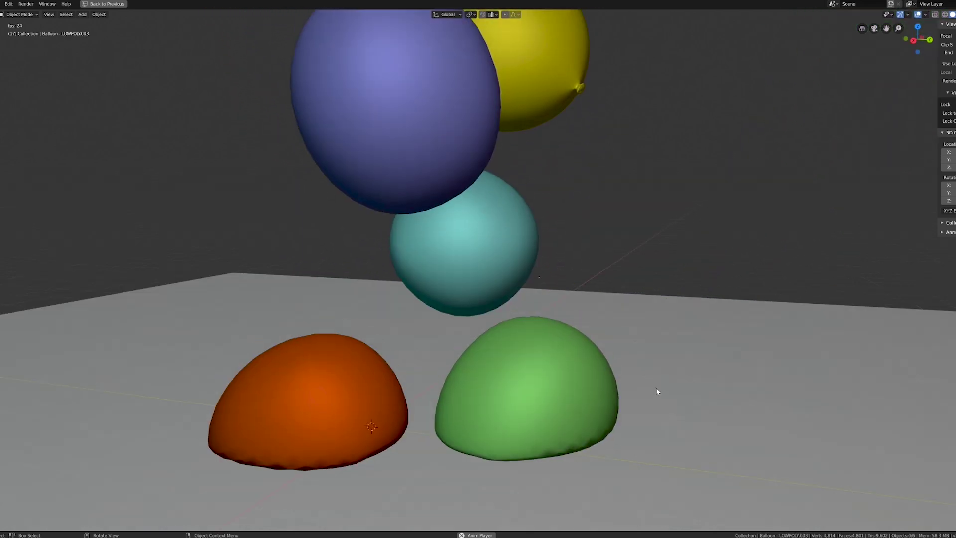
middle_drag(657, 391, 522, 400)
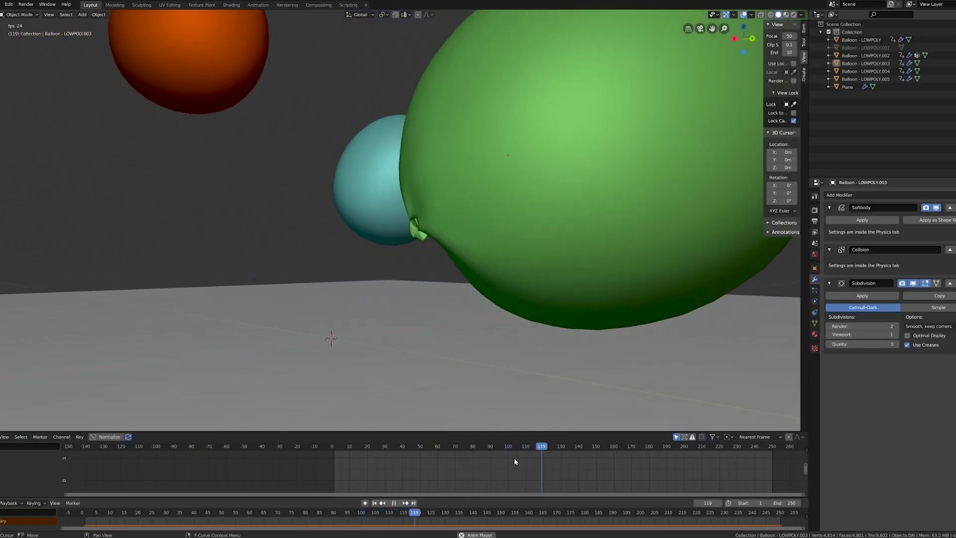
mouse_move(514, 458)
mouse_down()
mouse_move(475, 449)
mouse_move(513, 458)
mouse_up()
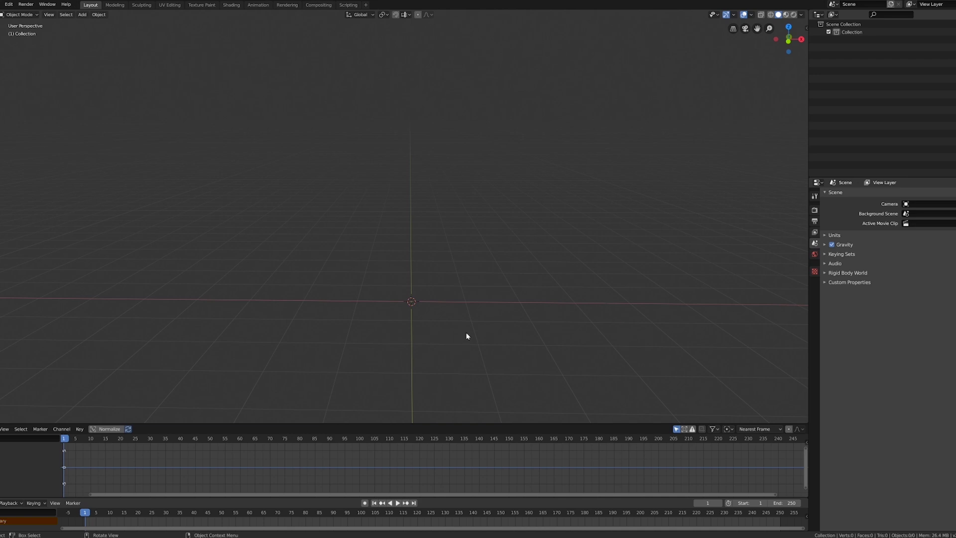
Add a cube to the empty scene and switch to front view
key(shift+a)
mouse_move(468, 334)
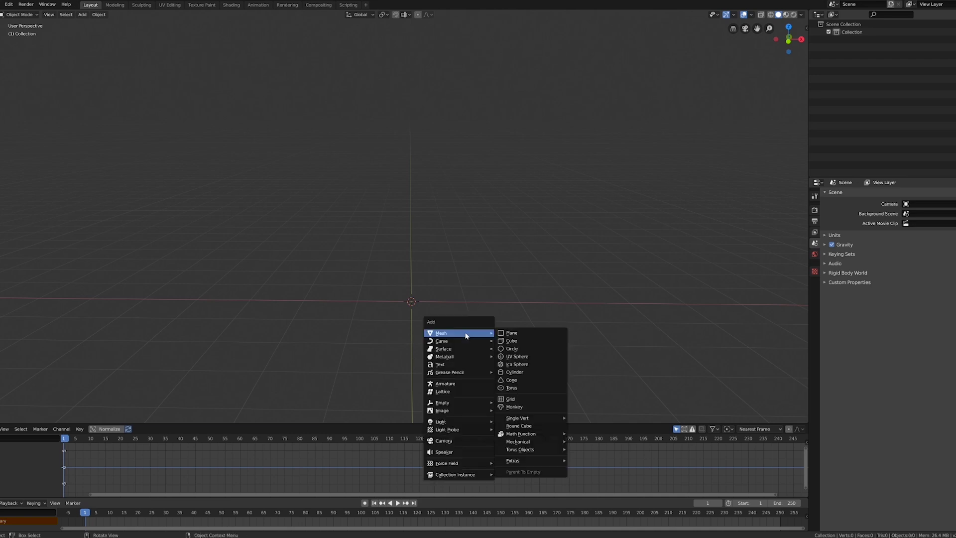
click(513, 341)
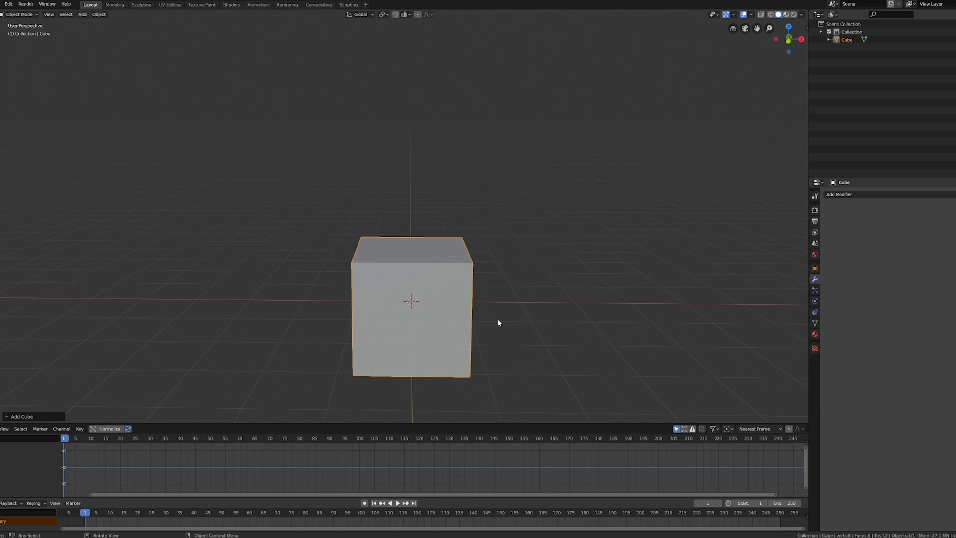
key(KP_1)
Move the cube straight up along Z so it floats above the origin
scroll(498, 323, down, 3)
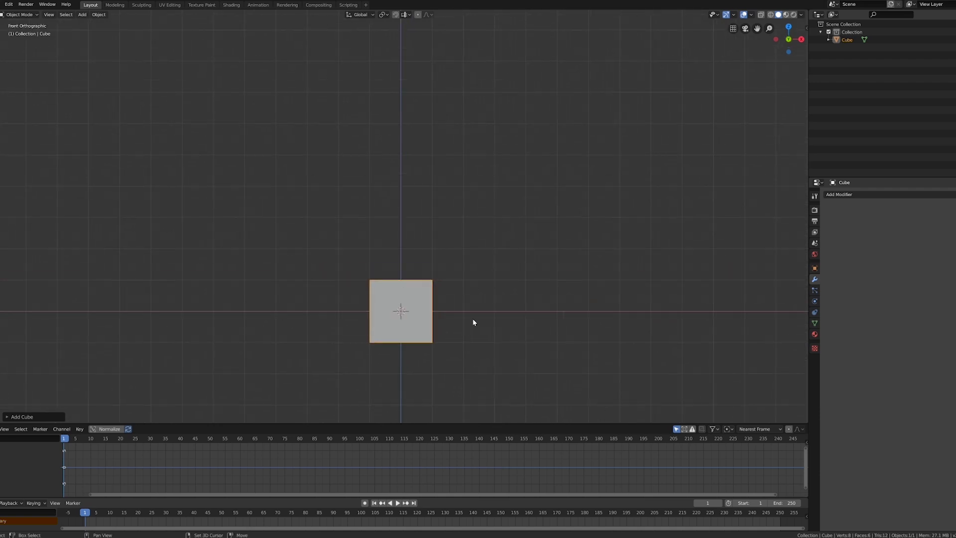
key(g)
key(z)
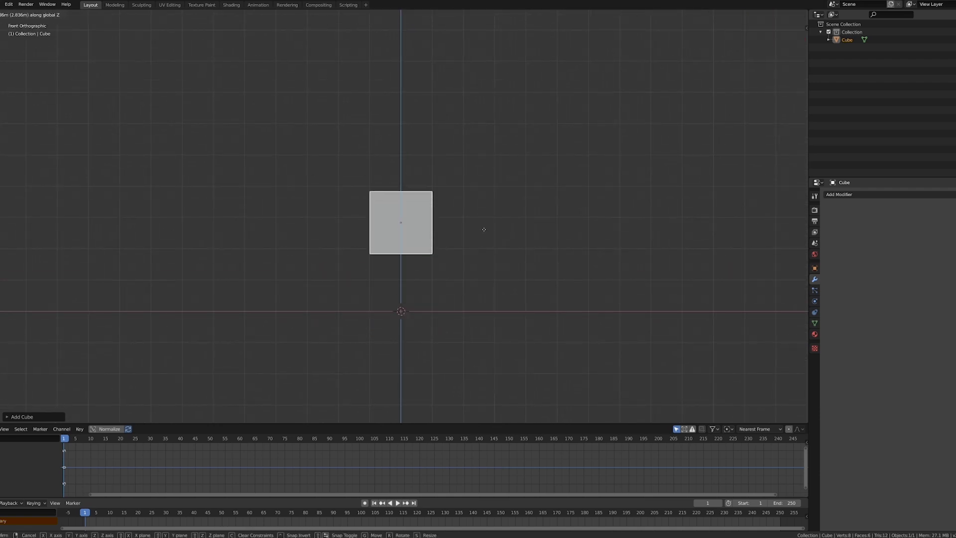
click(484, 226)
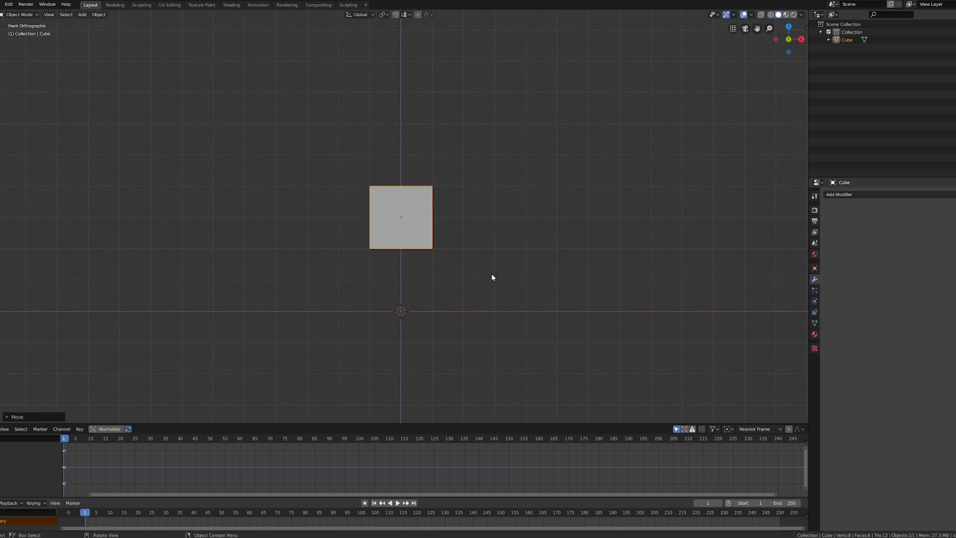
mouse_move(490, 279)
middle_down()
mouse_move(483, 290)
mouse_move(489, 285)
middle_up()
scroll(483, 291, up, 5)
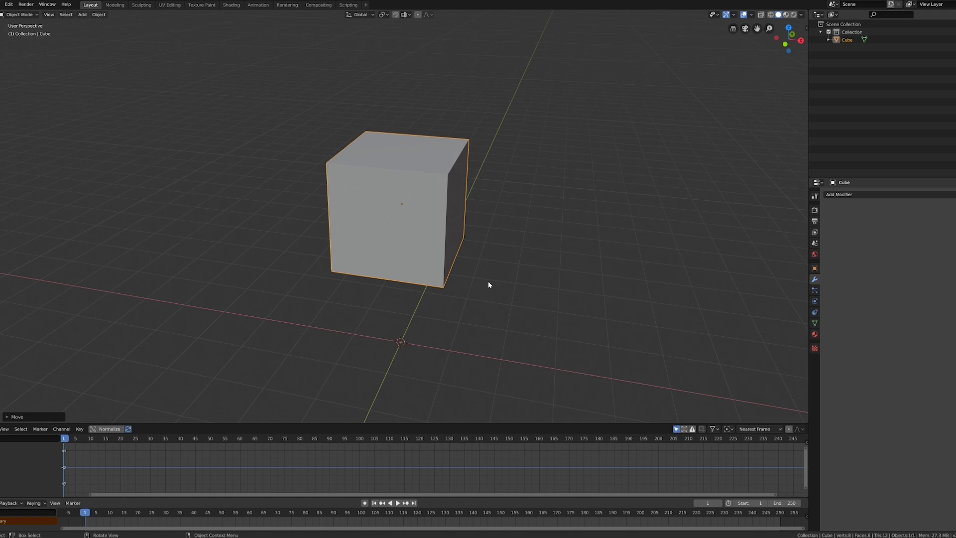
Add a Subdivision Surface modifier, compare levels 1 and 3, and settle on level 2
key(ctrl+2)
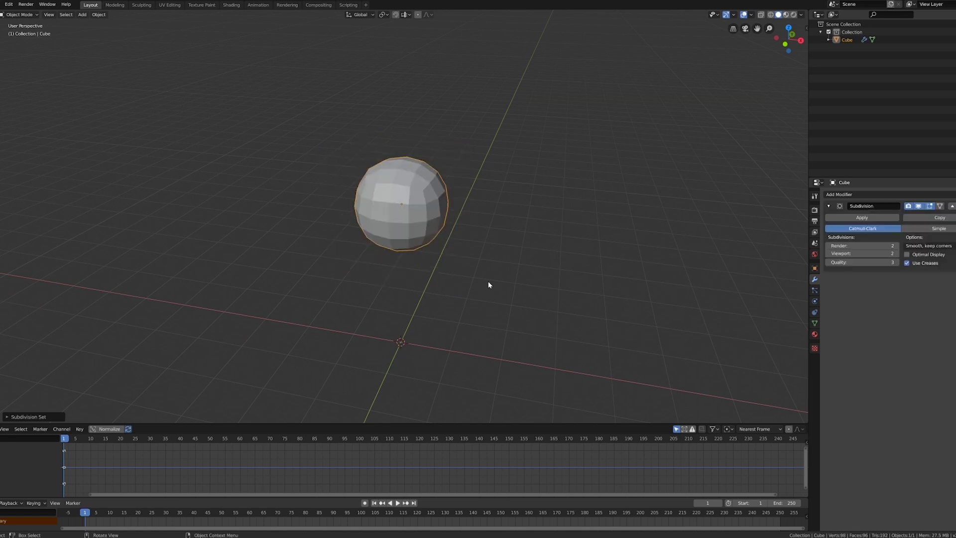
key(ctrl+1)
key(ctrl+2)
key(ctrl+3)
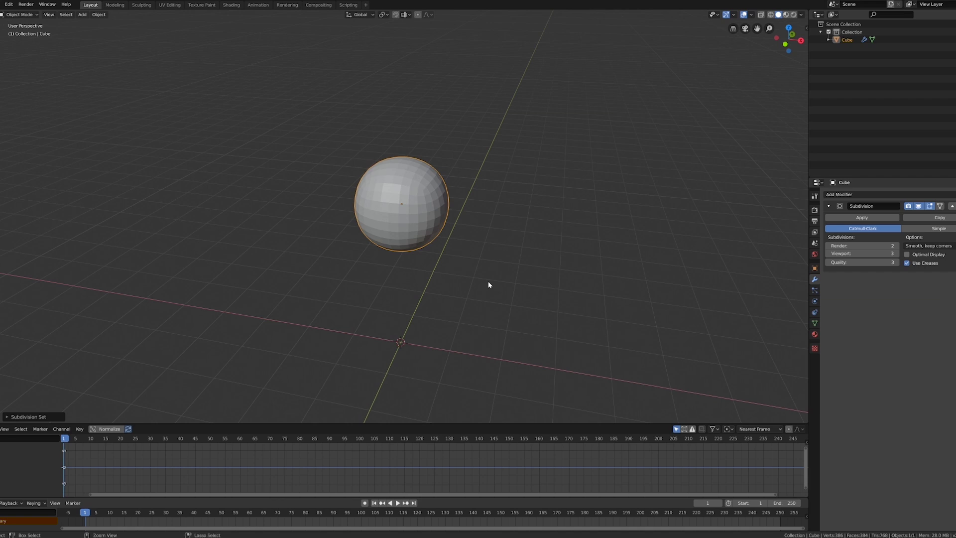
key(ctrl+2)
scroll(478, 286, up, 3)
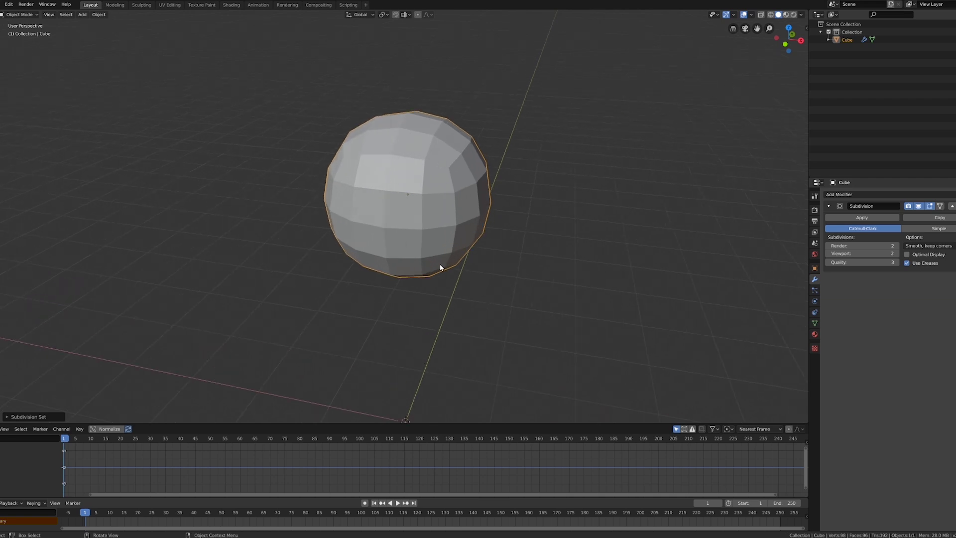
middle_drag(450, 267, 452, 272)
scroll(452, 272, down, 1)
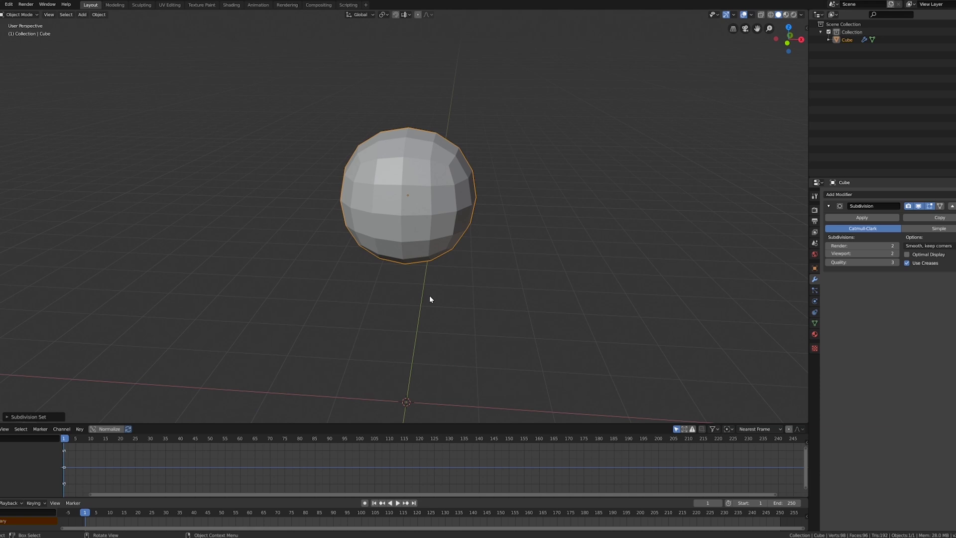
scroll(423, 300, down, 1)
middle_drag(422, 303, 410, 266)
Enter Edit Mode, turn off proportional editing, and switch to face select mode
key(Tab)
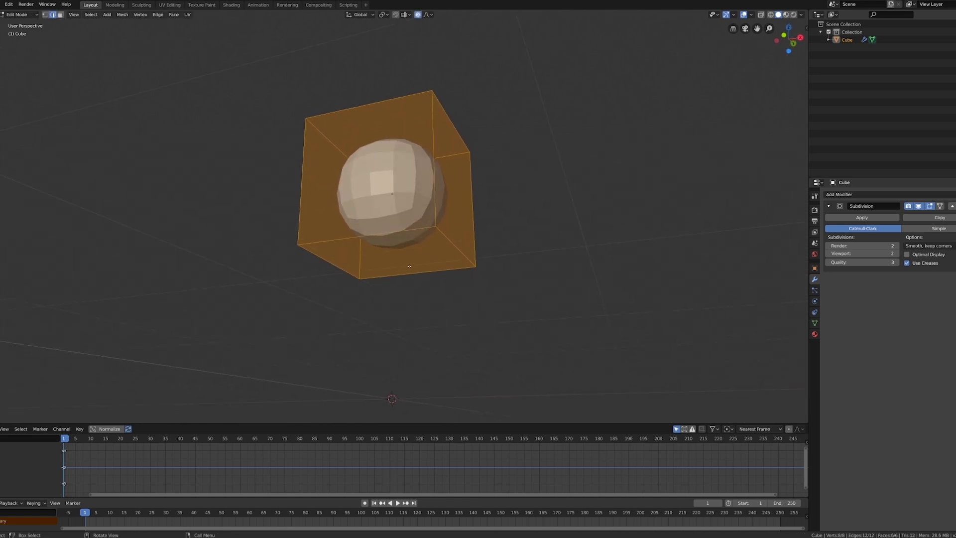
click(418, 16)
key(ctrl+1)
key(2)
key(3)
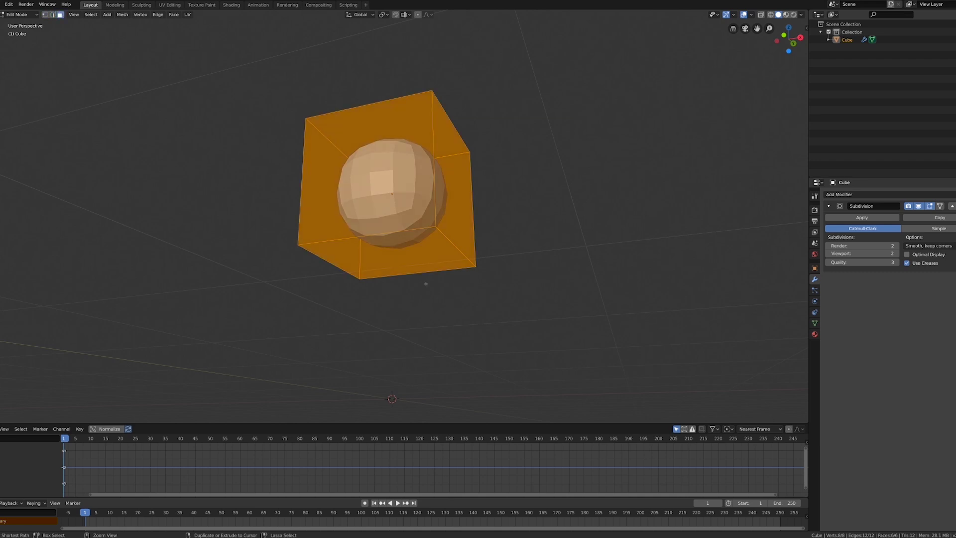
key(2)
key(3)
Select only the cube's bottom face and start insetting it
click(404, 253)
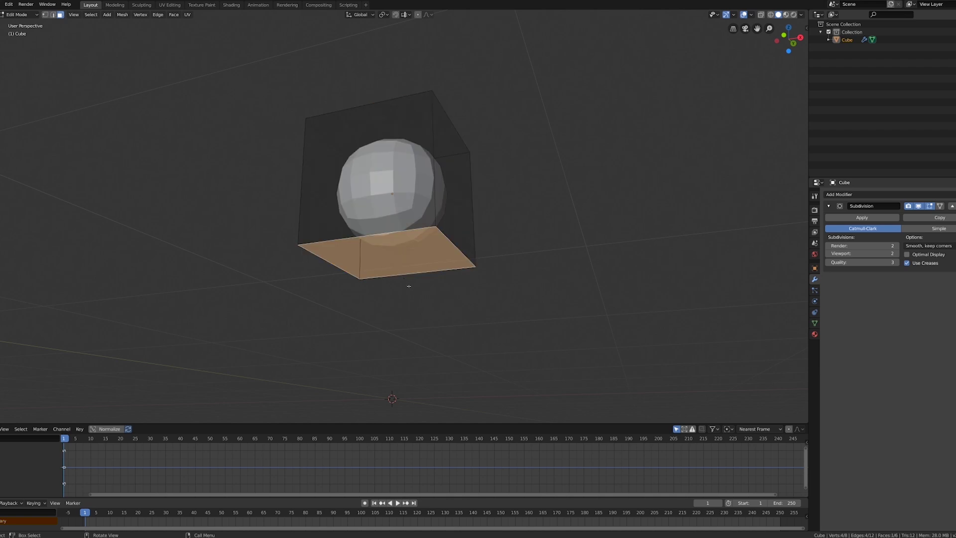
click(435, 229)
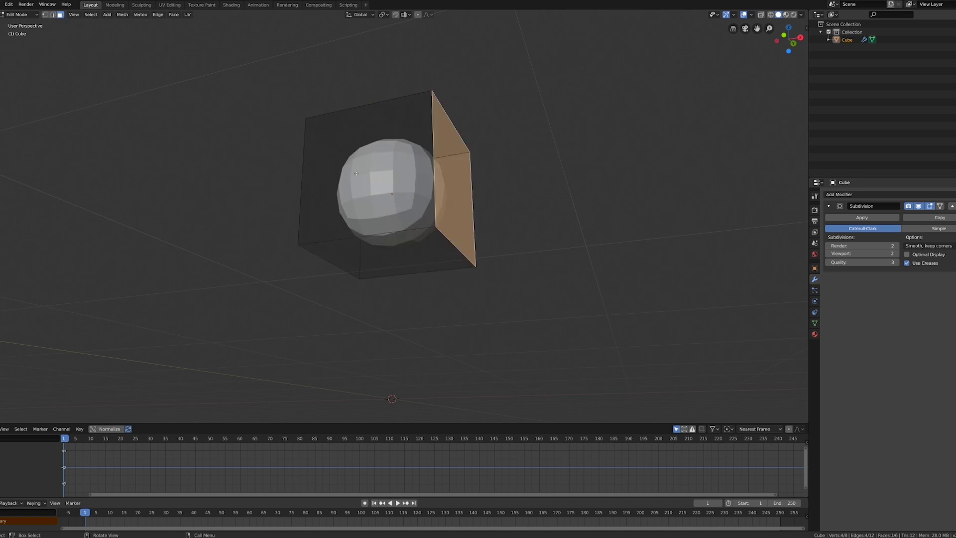
click(433, 234)
click(426, 258)
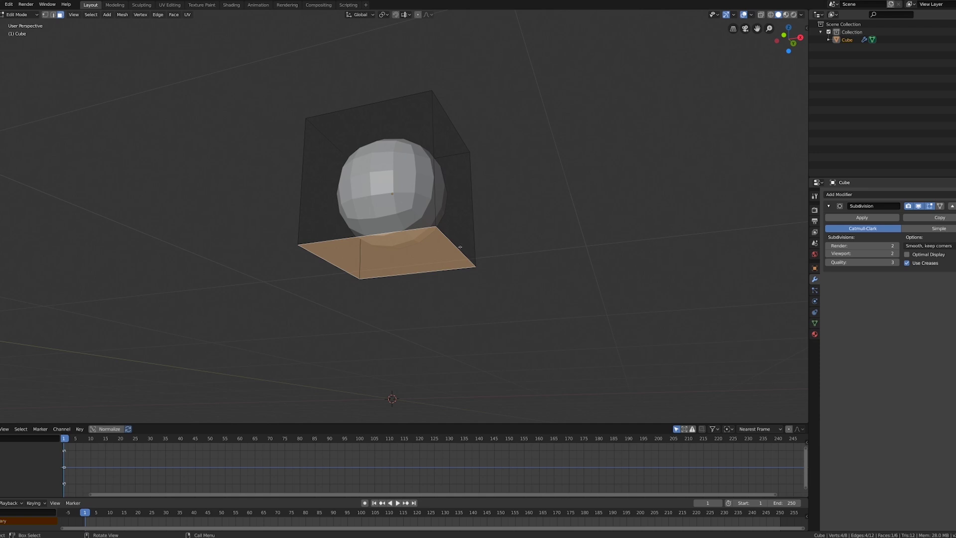
scroll(394, 255, up, 2)
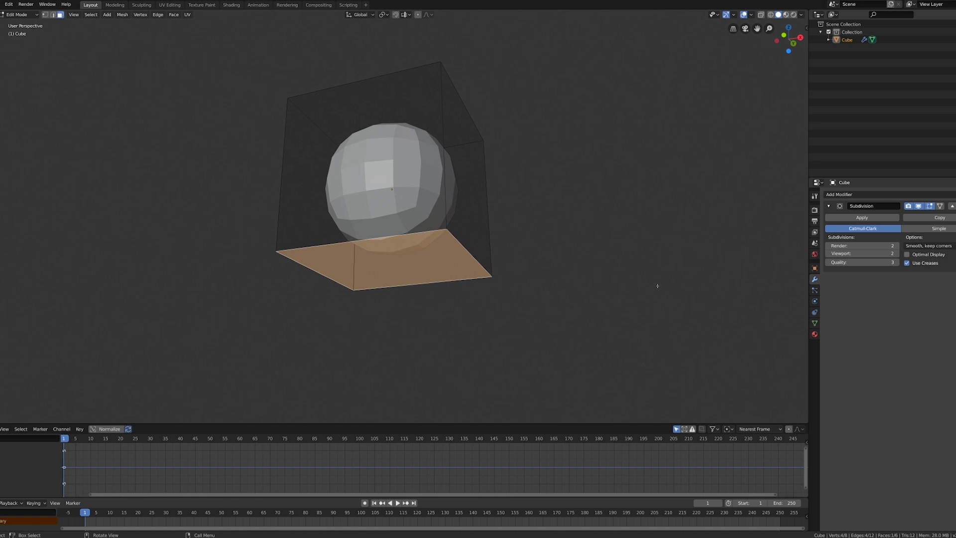
key(i)
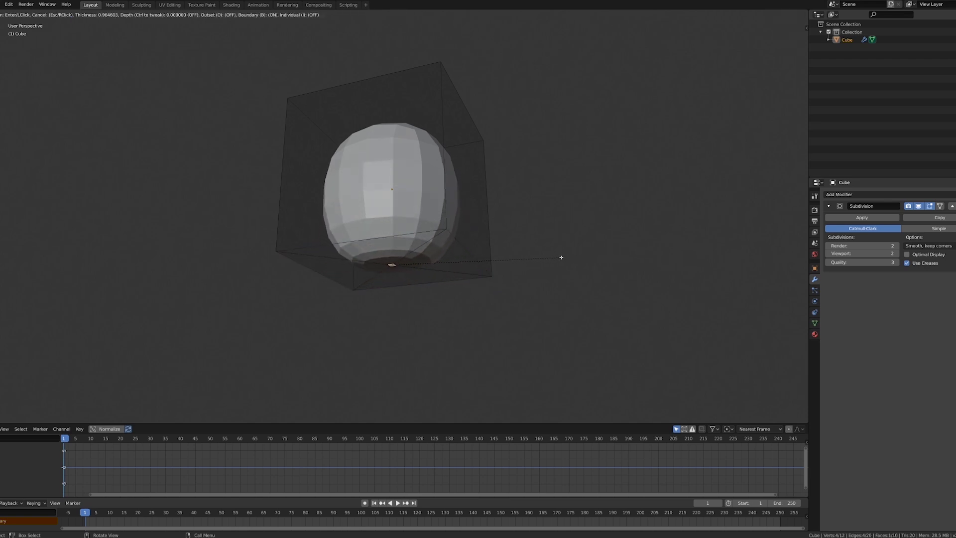
Confirm the small bottom inset and lower that face along Z
click(562, 258)
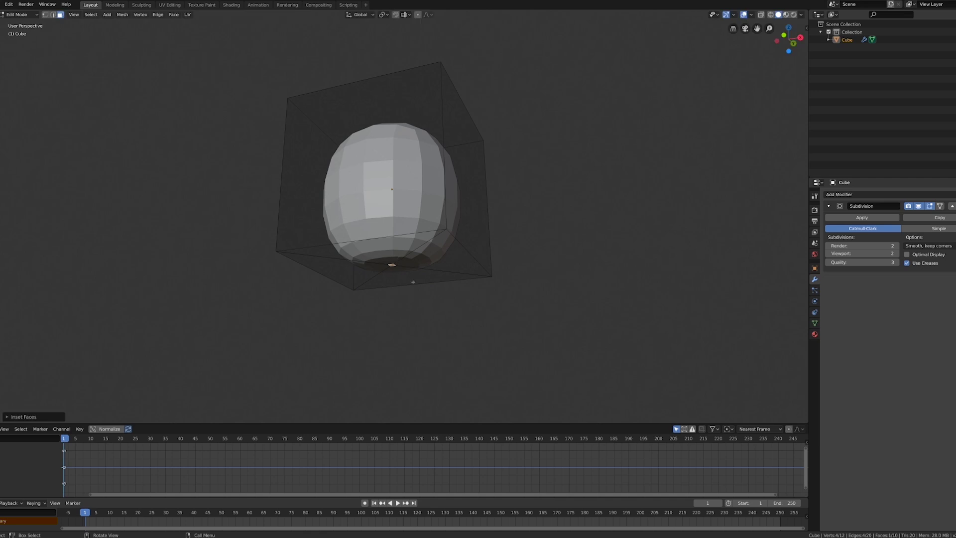
key(g)
key(z)
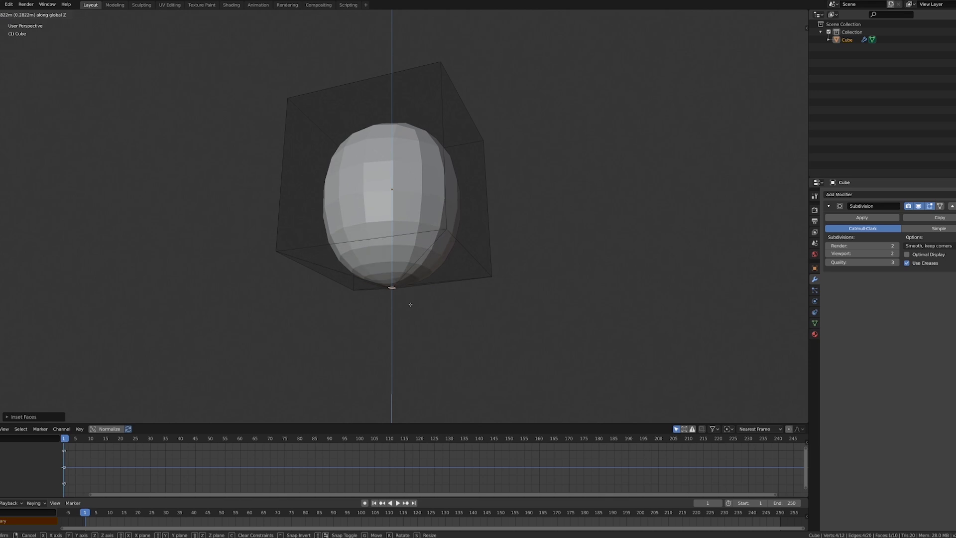
click(410, 304)
key(KP_Decimal)
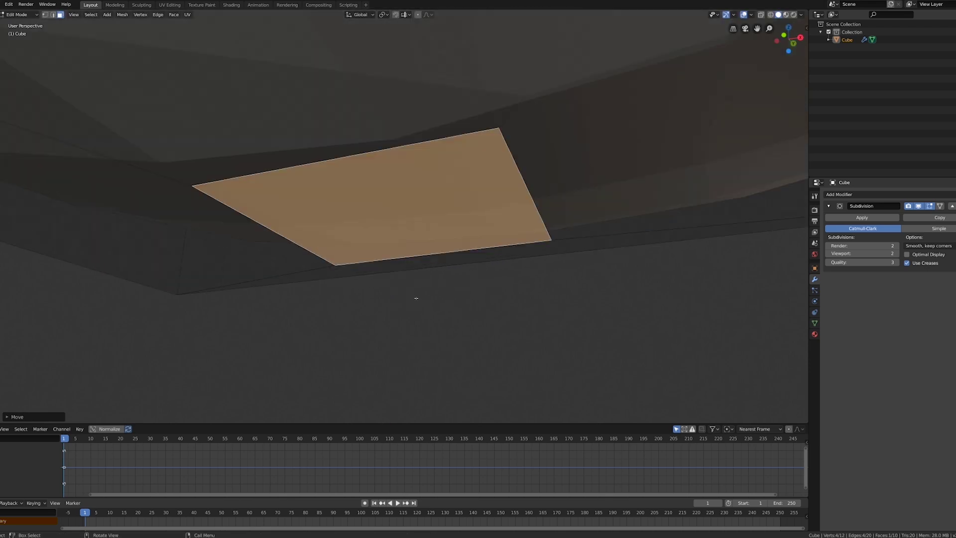
scroll(419, 286, down, 3)
shift+scroll(418, 283, up, 3)
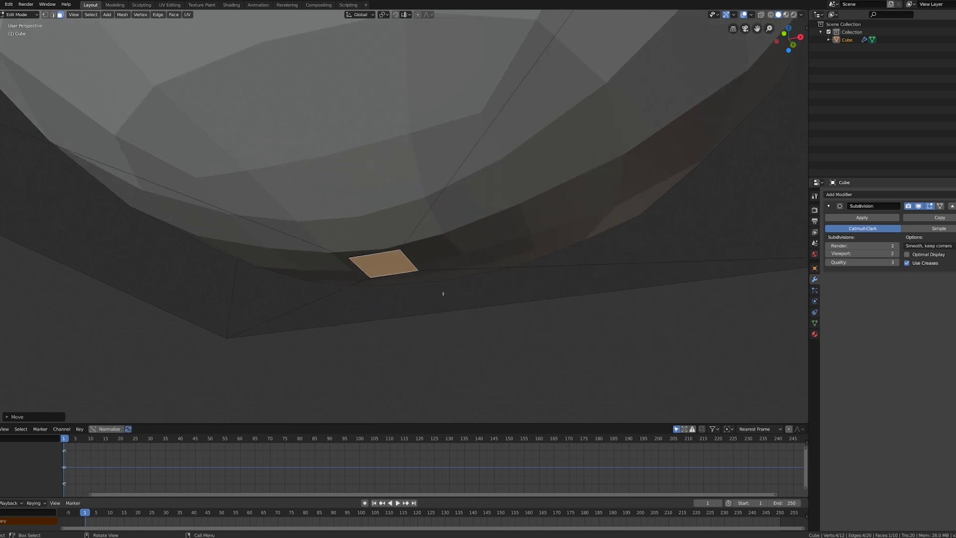
middle_drag(443, 294, 446, 299)
Extrude the bottom face down twice to form the knot, leaving its end face unscaled
key(e)
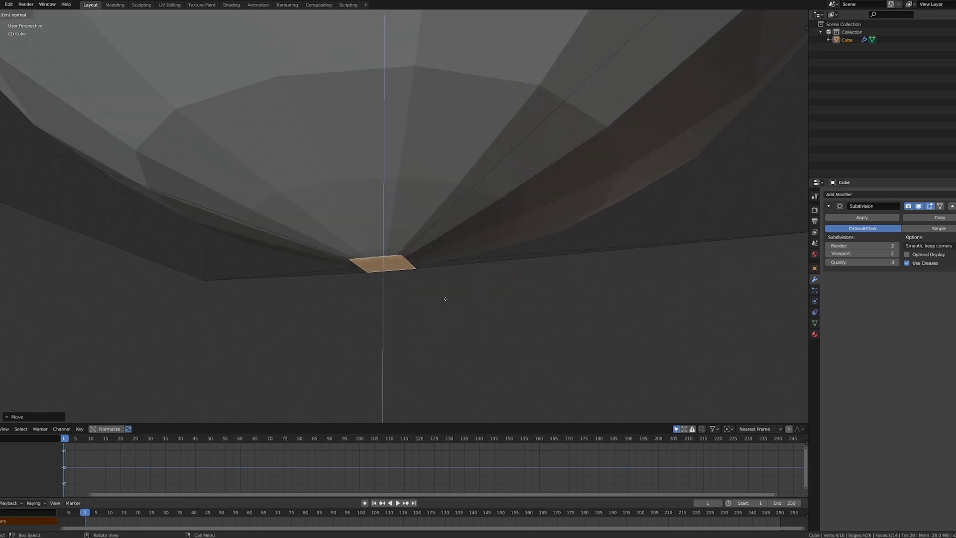
click(447, 315)
key(e)
click(506, 336)
scroll(502, 328, down, 2)
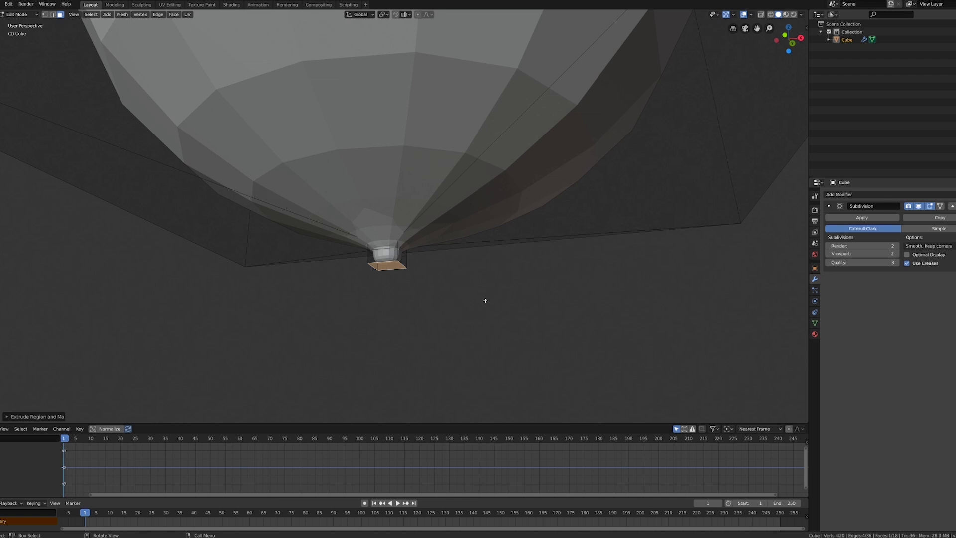
key(s)
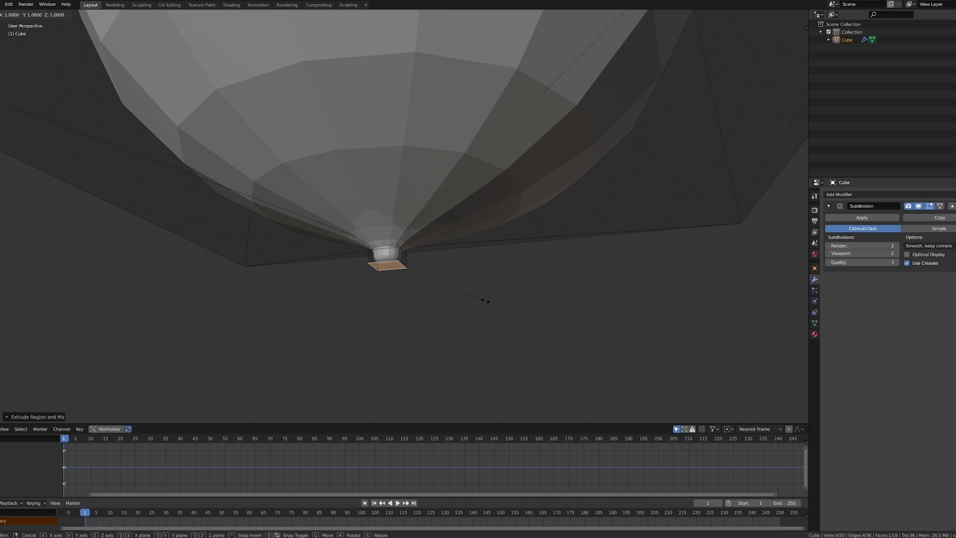
key(shift+z)
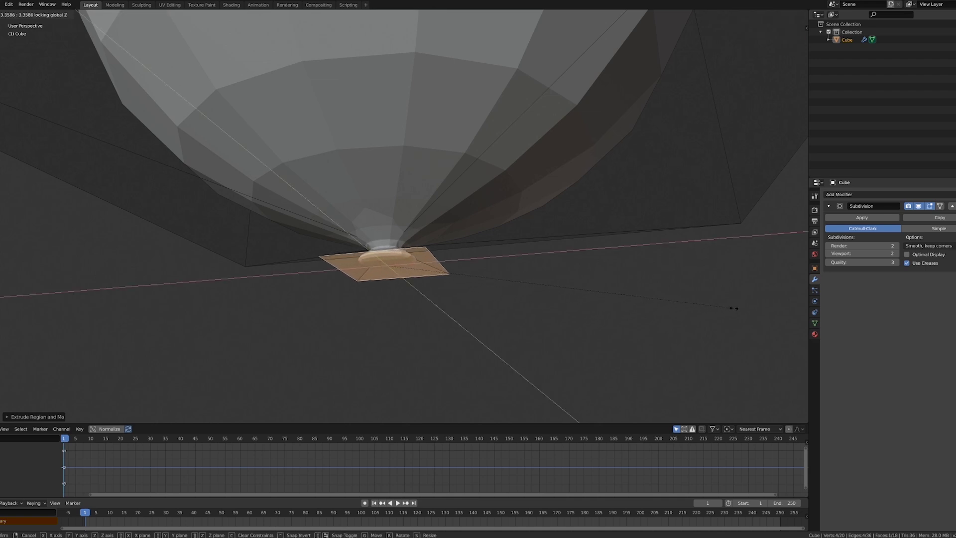
key(Escape)
Apply the Subdivision modifier to make the balloon's smoothing permanent
key(Tab)
scroll(433, 305, down, 4)
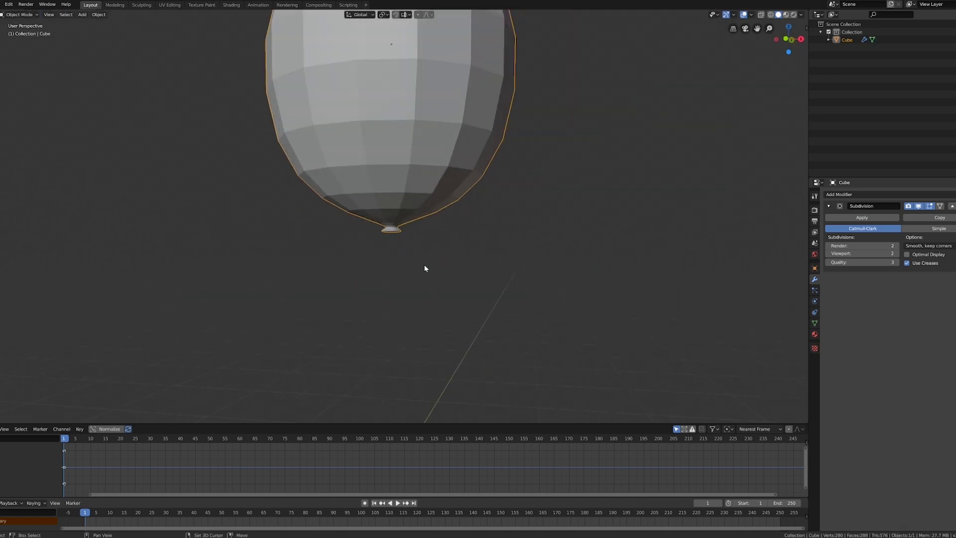
scroll(422, 299, down, 3)
scroll(422, 339, up, 5)
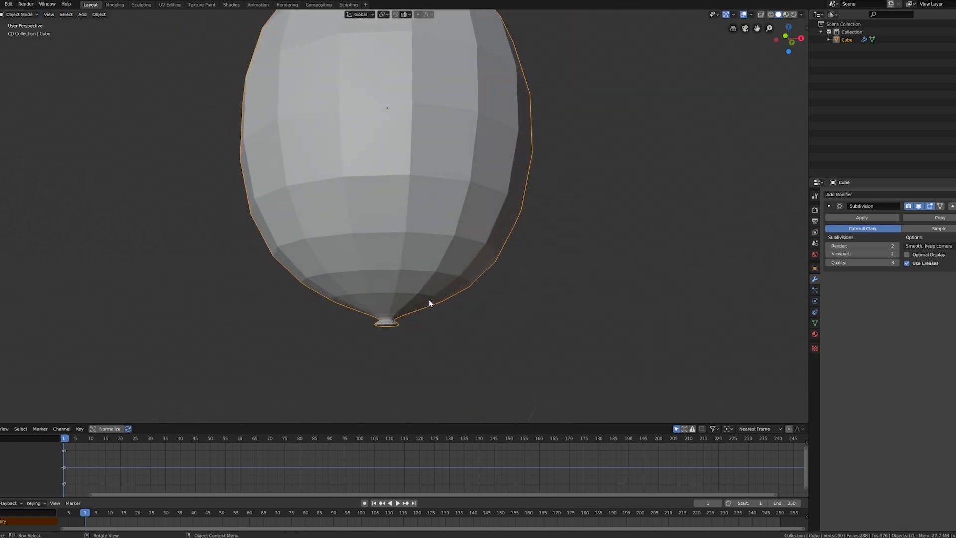
scroll(429, 302, down, 1)
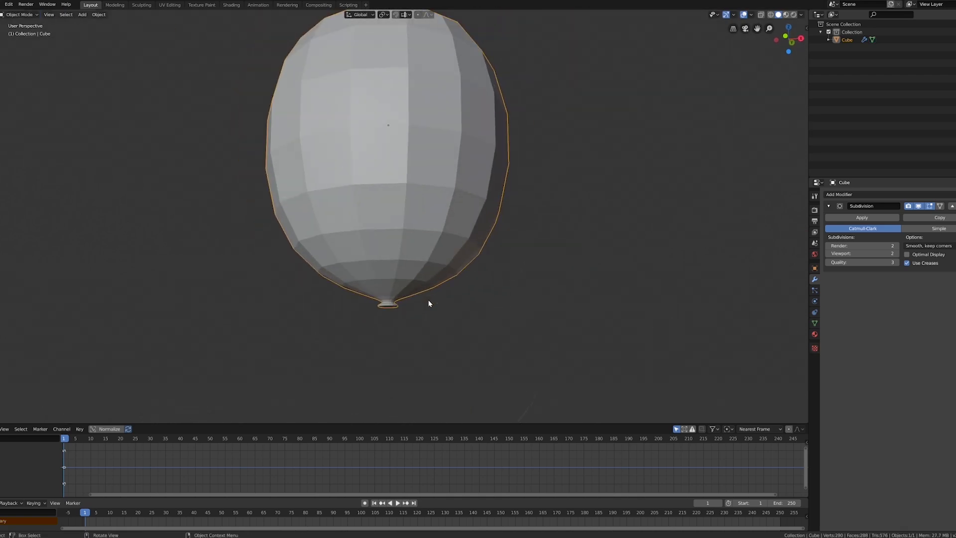
click(862, 218)
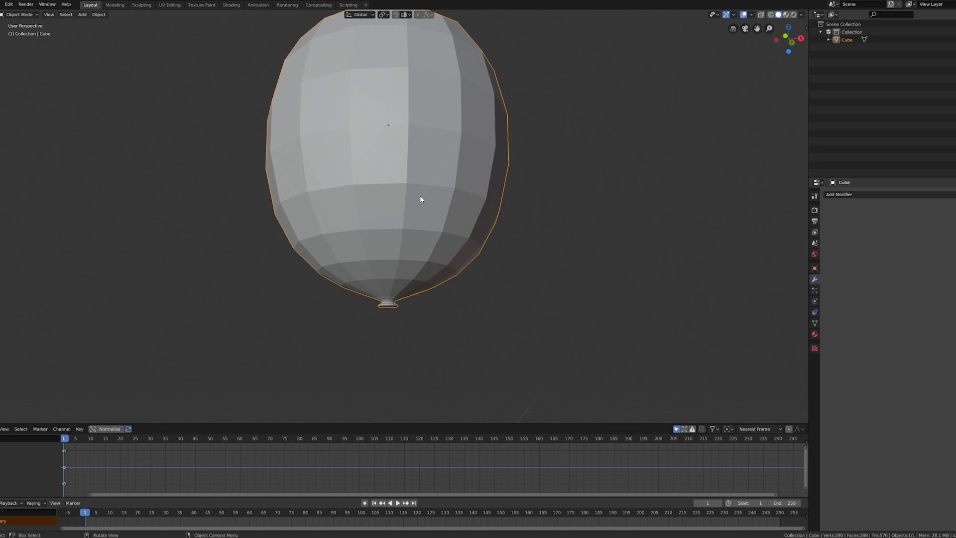
In edge select mode, select the lower knot edge ring and dissolve it
key(Tab)
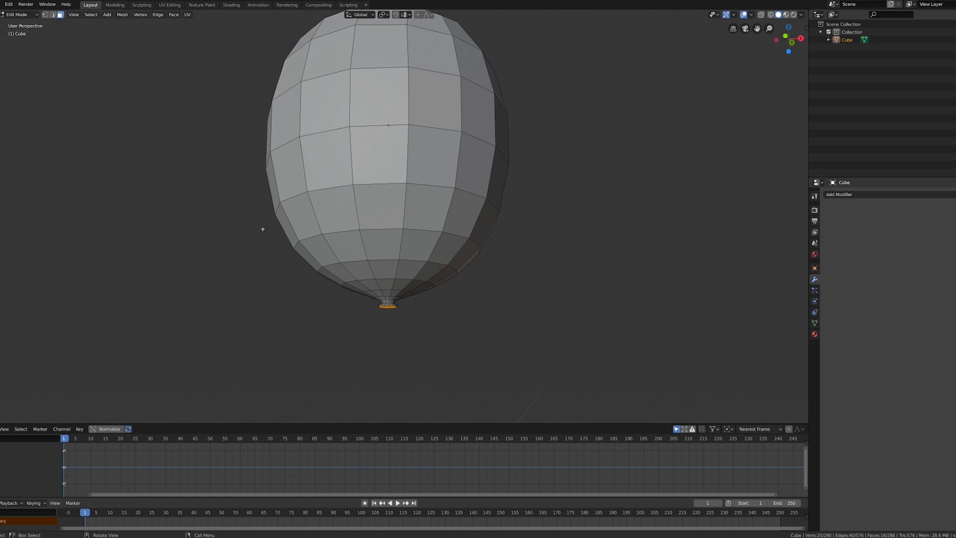
scroll(377, 305, up, 3)
shift+middle_drag(377, 305, 402, 224)
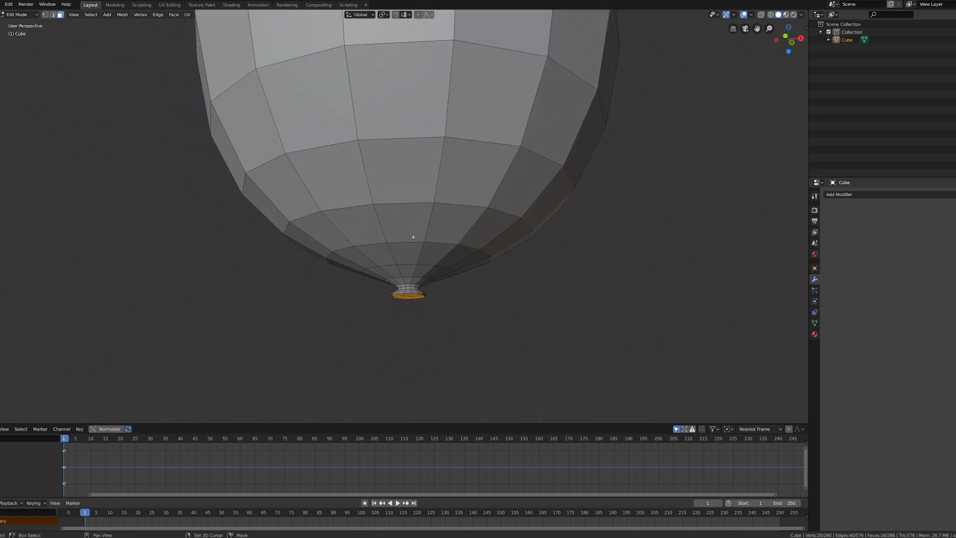
key(KP_Decimal)
middle_drag(471, 272, 383, 280)
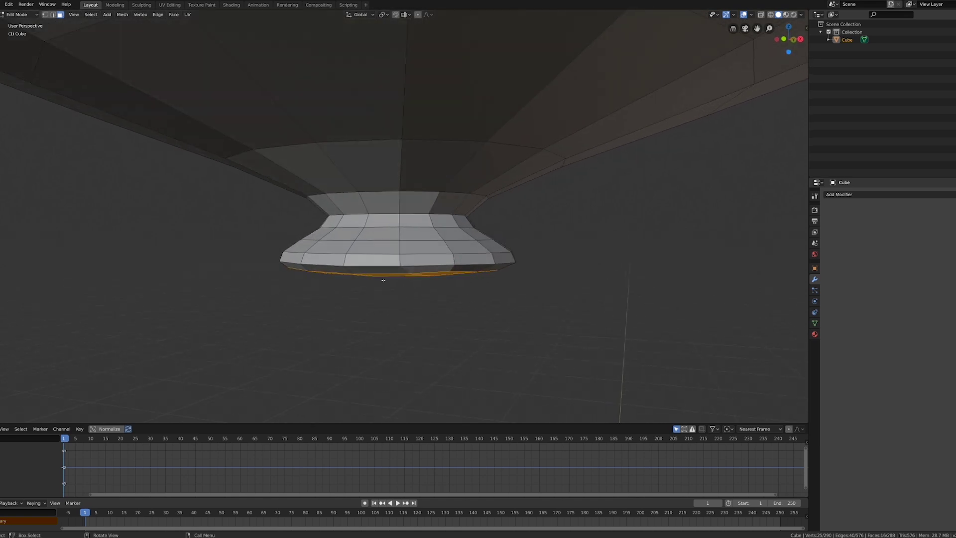
key(2)
alt+click(393, 258)
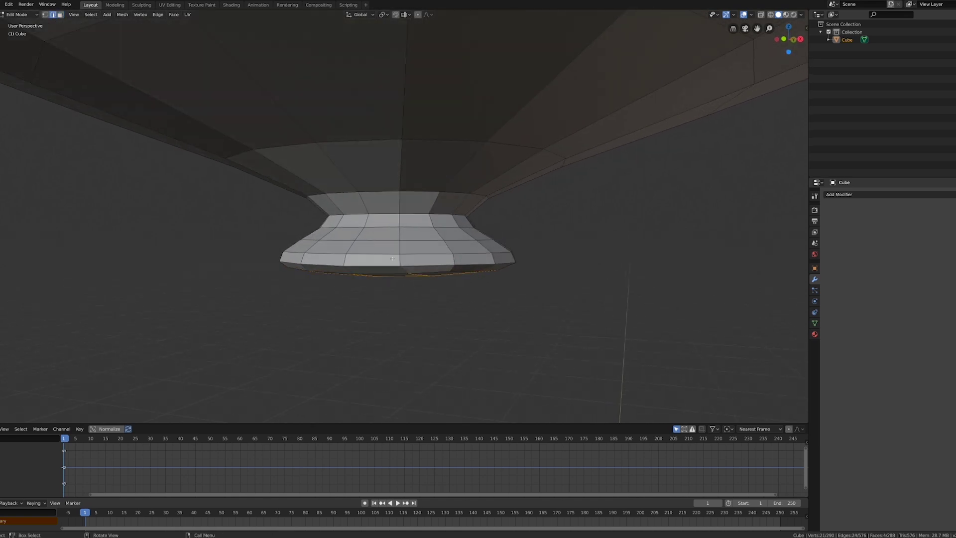
alt+click(415, 213)
alt+click(419, 241)
key(x)
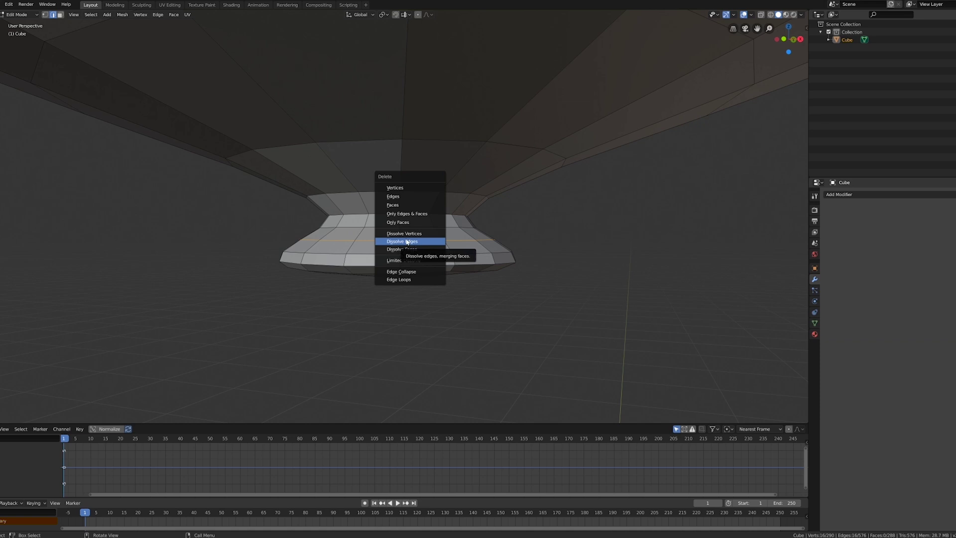
click(407, 244)
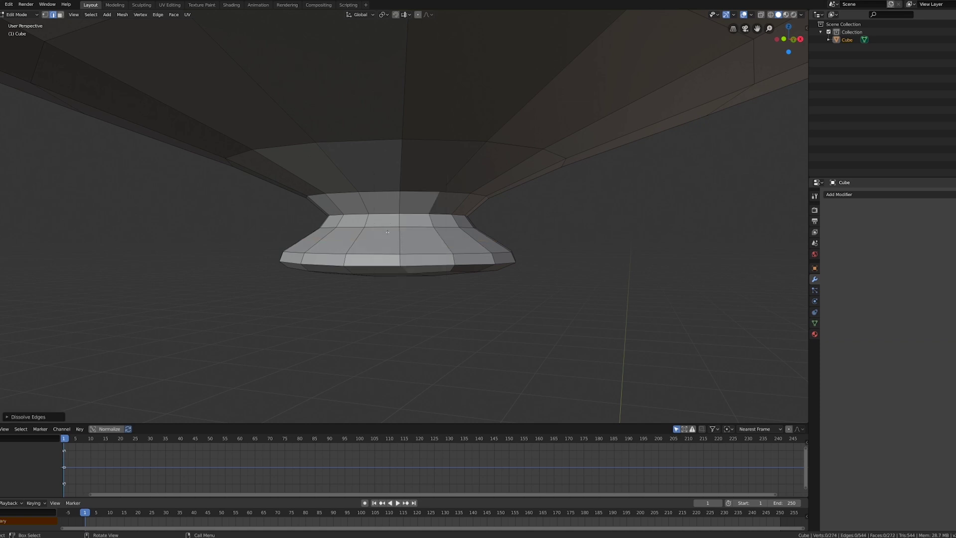
Dissolve another knot edge ring and shrink the knot-to-balloon ring horizontally
alt+click(410, 215)
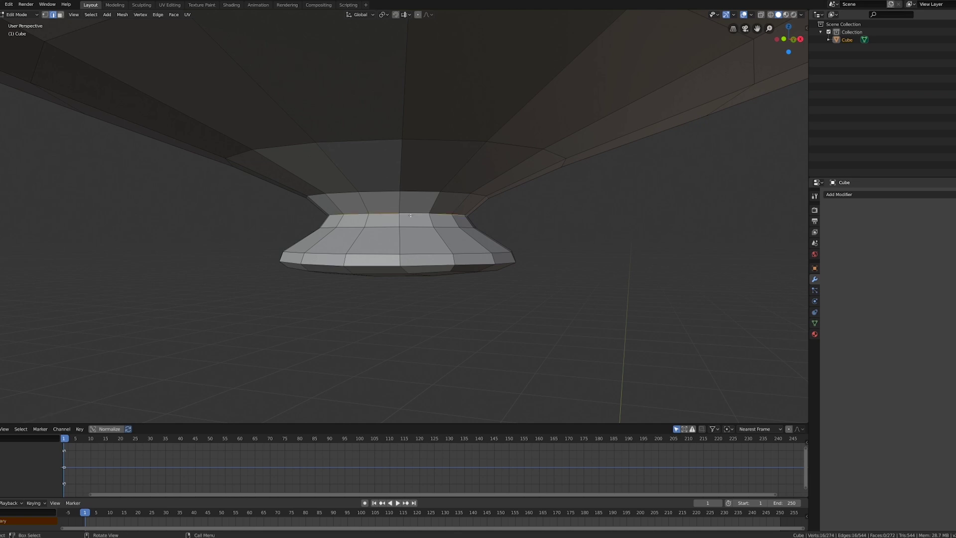
key(x)
click(410, 215)
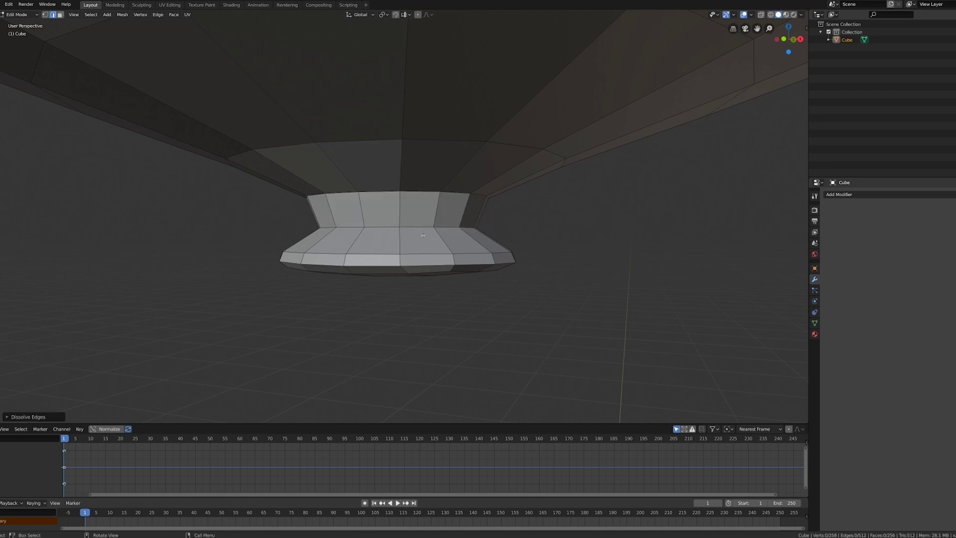
alt+click(424, 229)
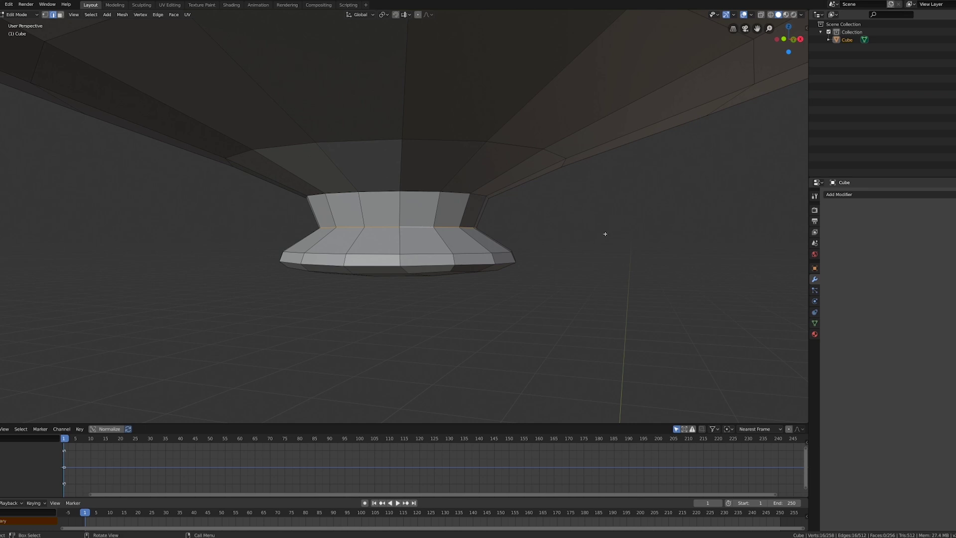
key(s)
key(shift+z)
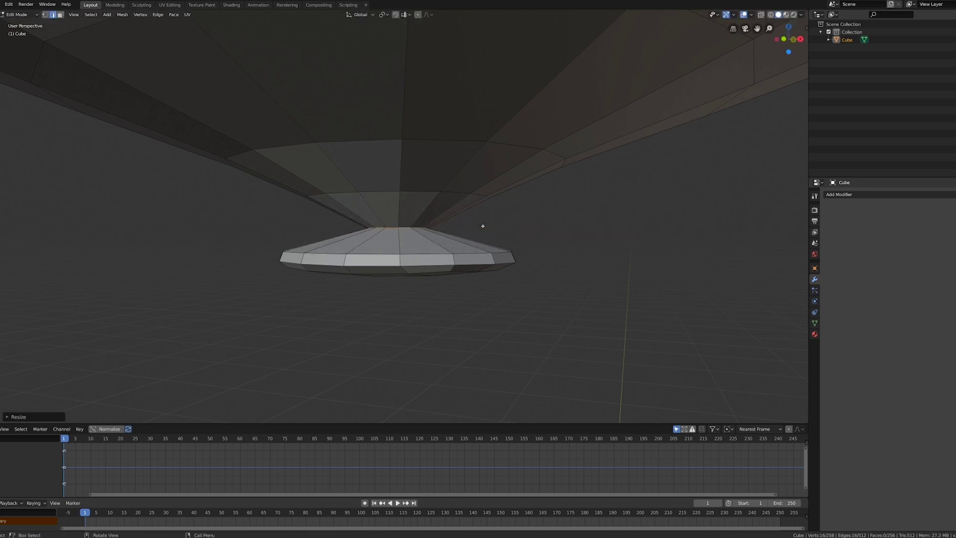
Dissolve the edge ring just above the knot and return to front view
alt+click(418, 191)
key(x)
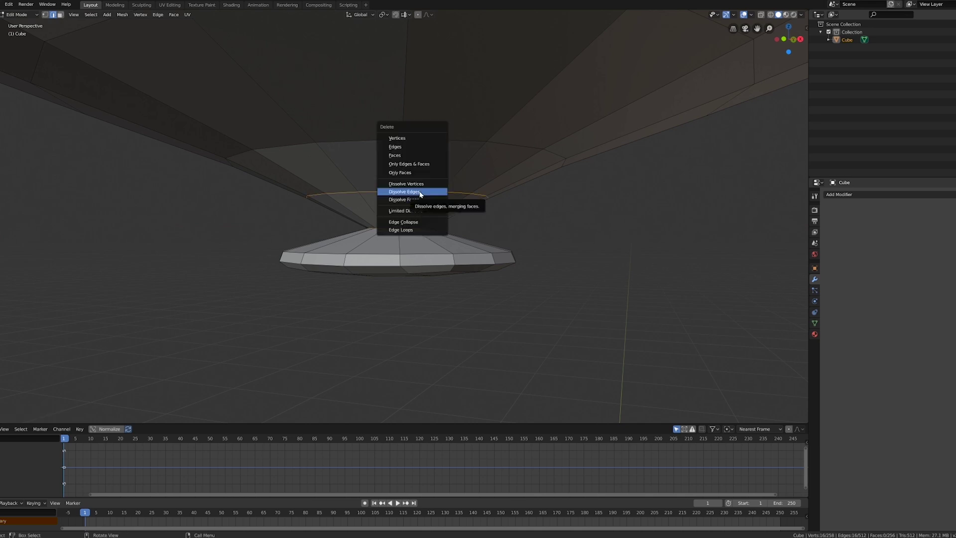
click(420, 193)
scroll(444, 249, down, 10)
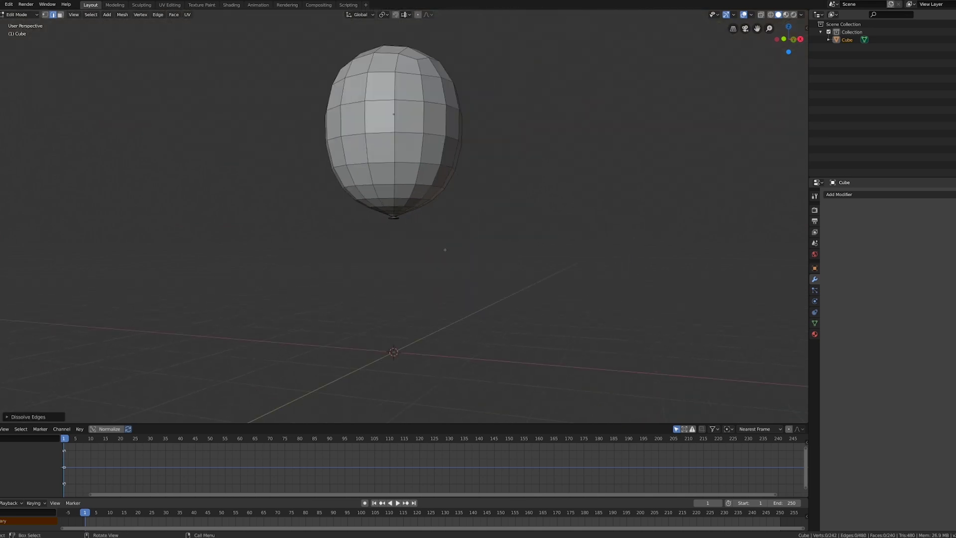
middle_drag(445, 250, 437, 272)
scroll(436, 275, up, 2)
key(KP_1)
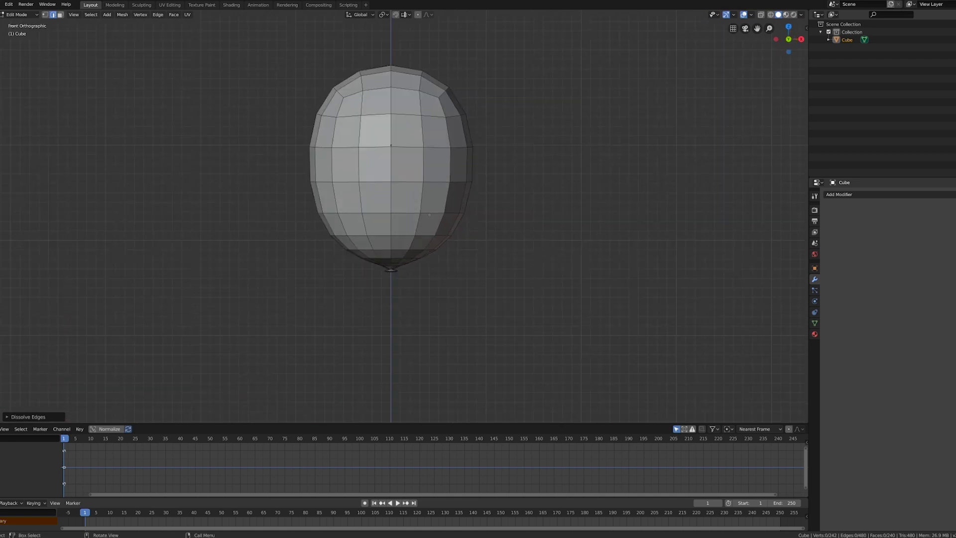
Scale the balloon's middle edge ring horizontally by about 1.13 with proportional editing on
alt+click(407, 148)
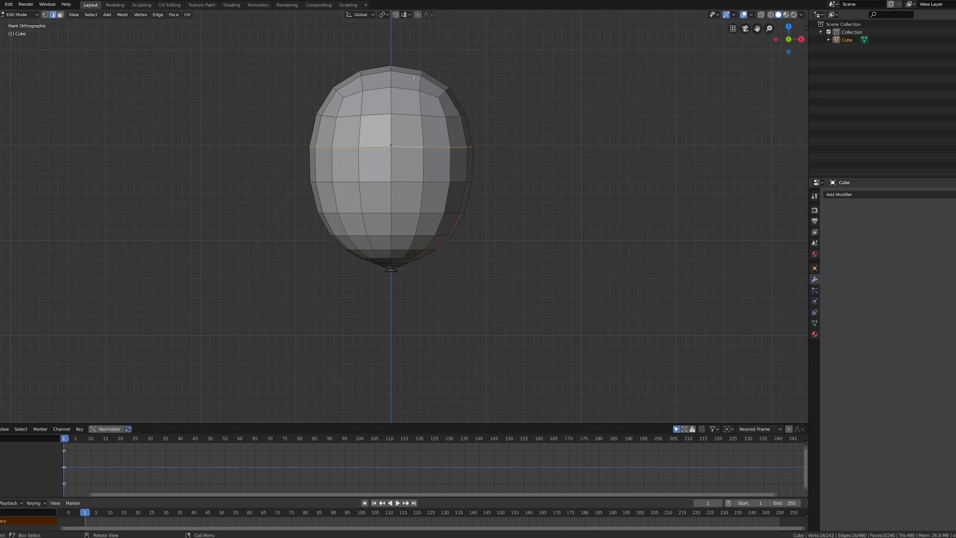
click(418, 15)
key(s)
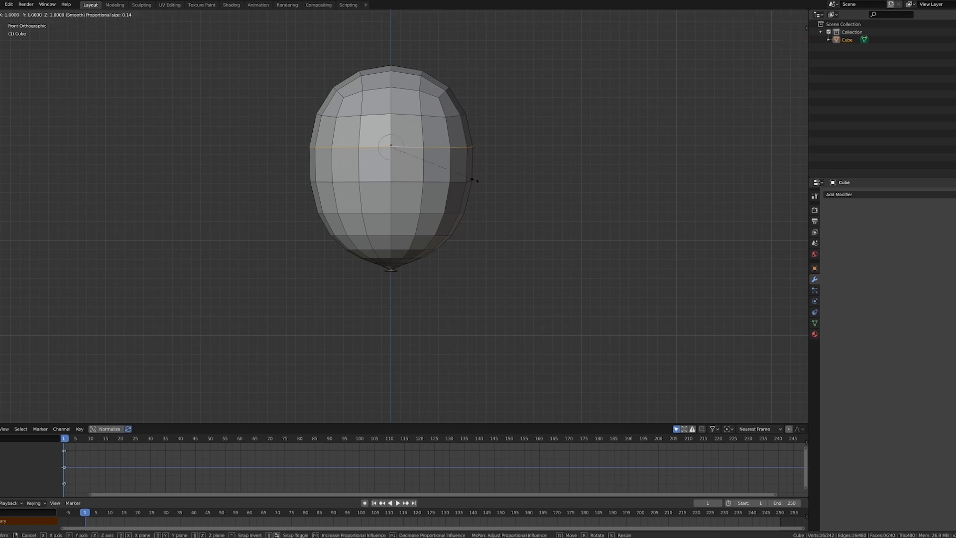
key(shift+z)
scroll(477, 182, down, 9)
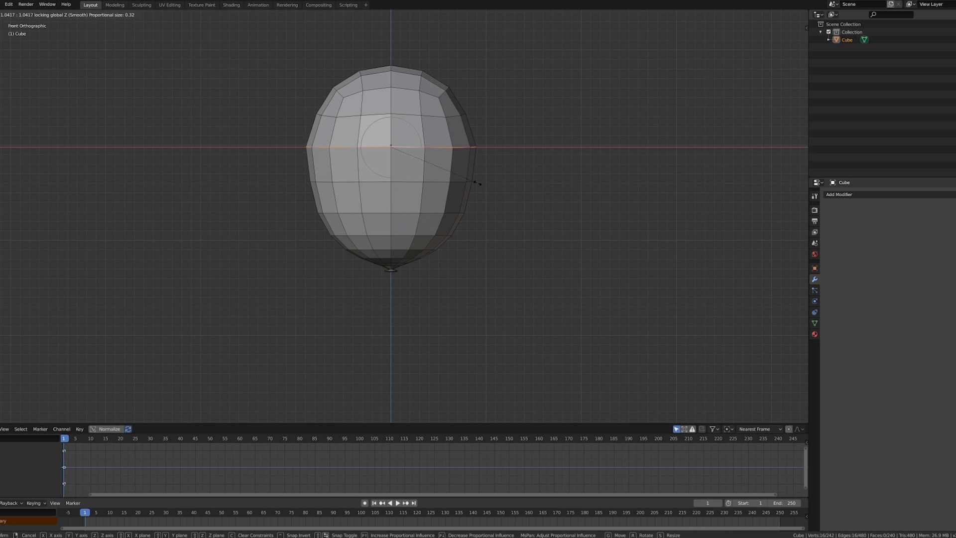
scroll(478, 183, down, 8)
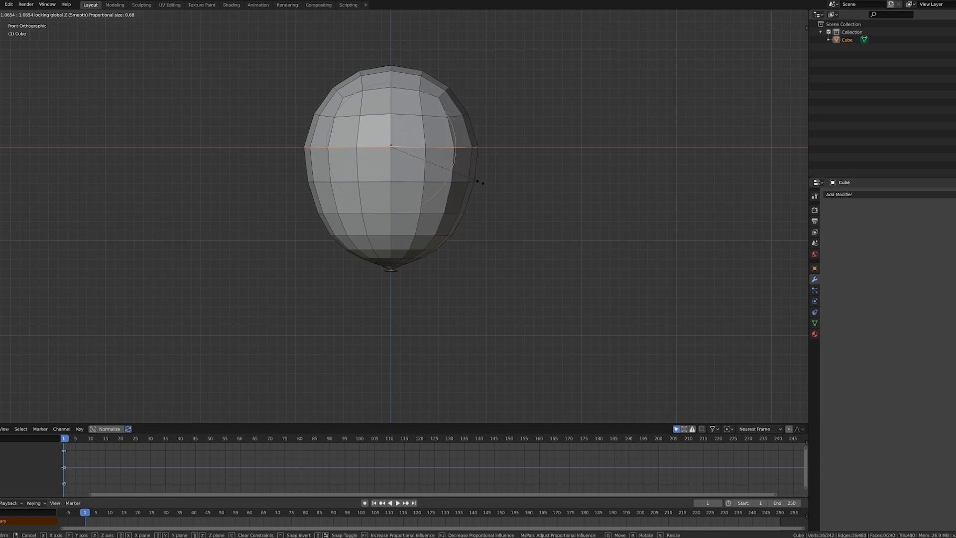
scroll(478, 182, down, 7)
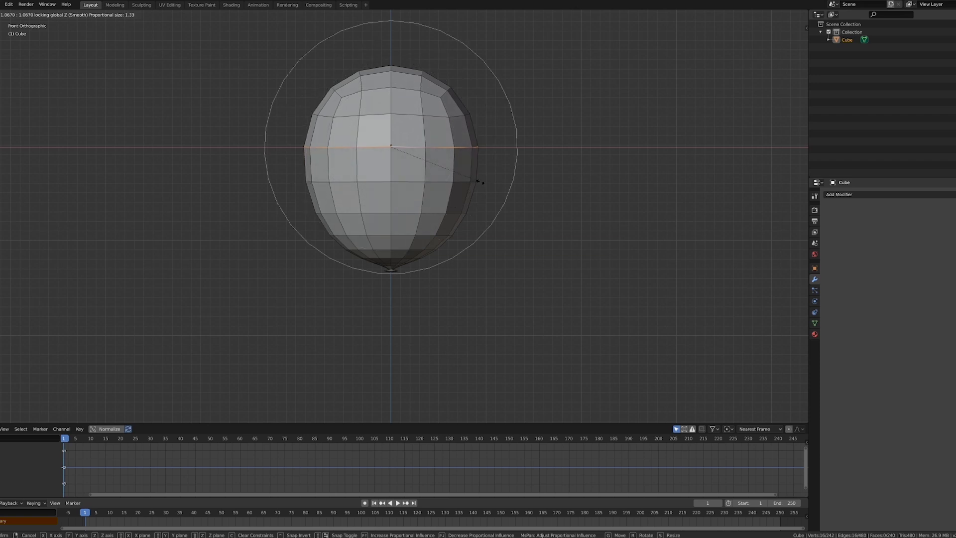
scroll(478, 182, down, 1)
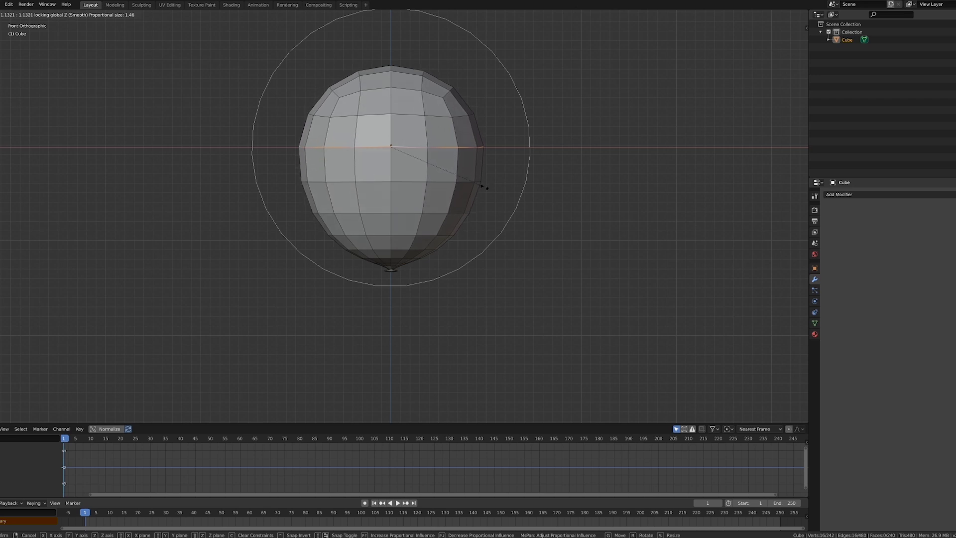
click(483, 187)
mouse_move(482, 188)
middle_down()
mouse_move(423, 196)
mouse_move(477, 170)
middle_up()
Set the balloon's origin to its Center of Mass (Surface)
key(Tab)
scroll(441, 193, down, 3)
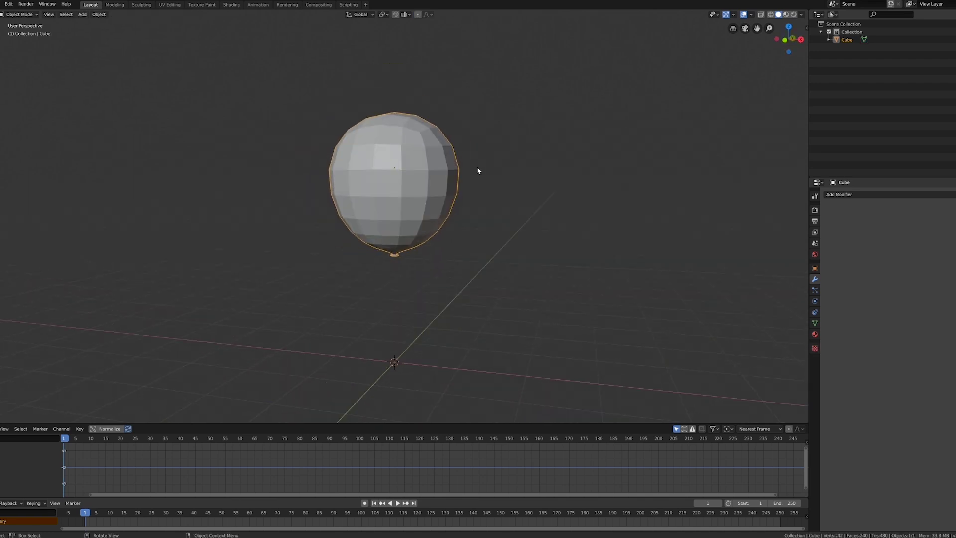
click(102, 15)
mouse_move(105, 33)
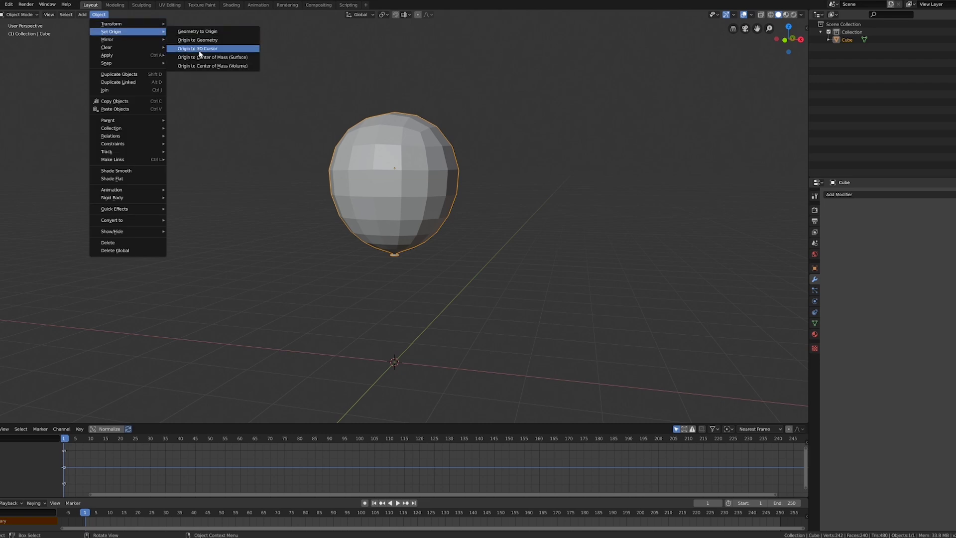
click(216, 59)
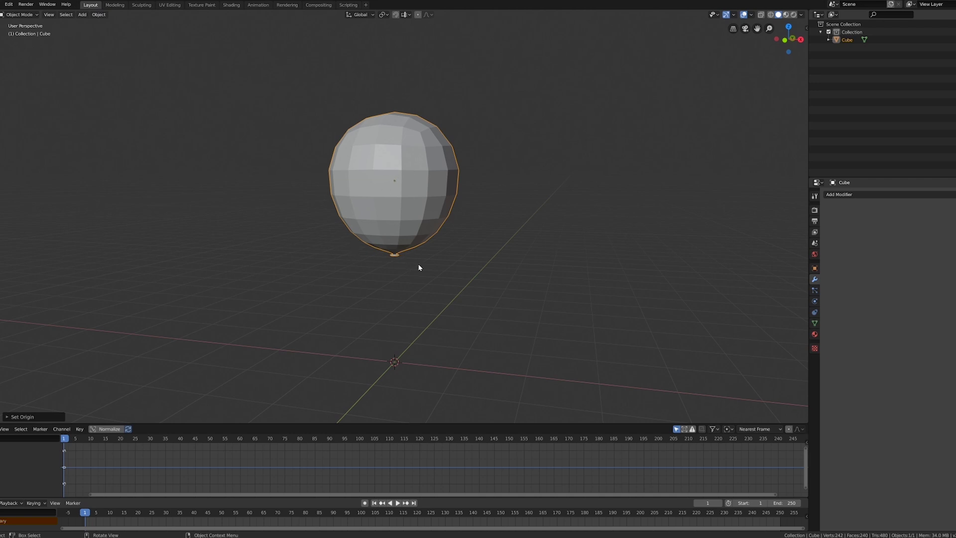
scroll(484, 253, down, 4)
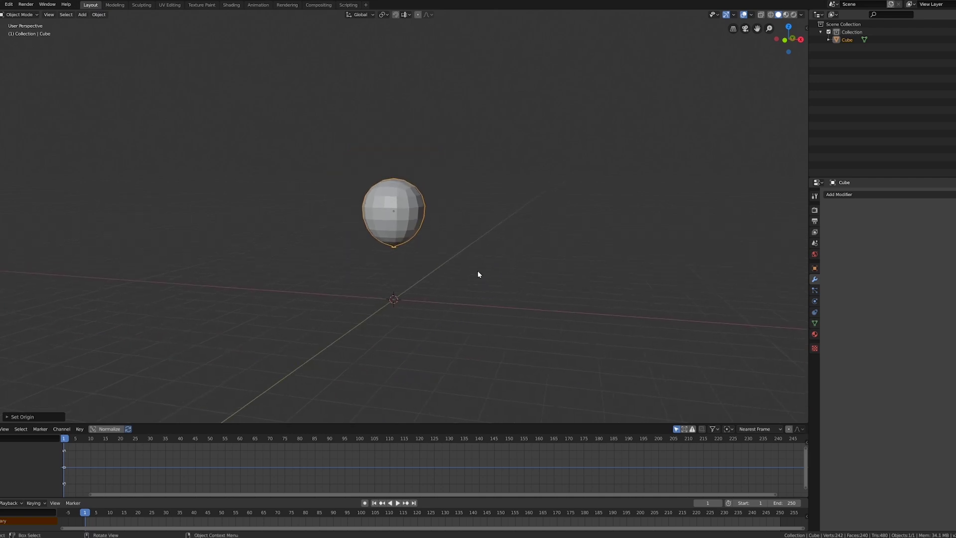
Add a plane scaled up 10 times and apply its scale
key(shift+a)
mouse_move(478, 273)
click(525, 272)
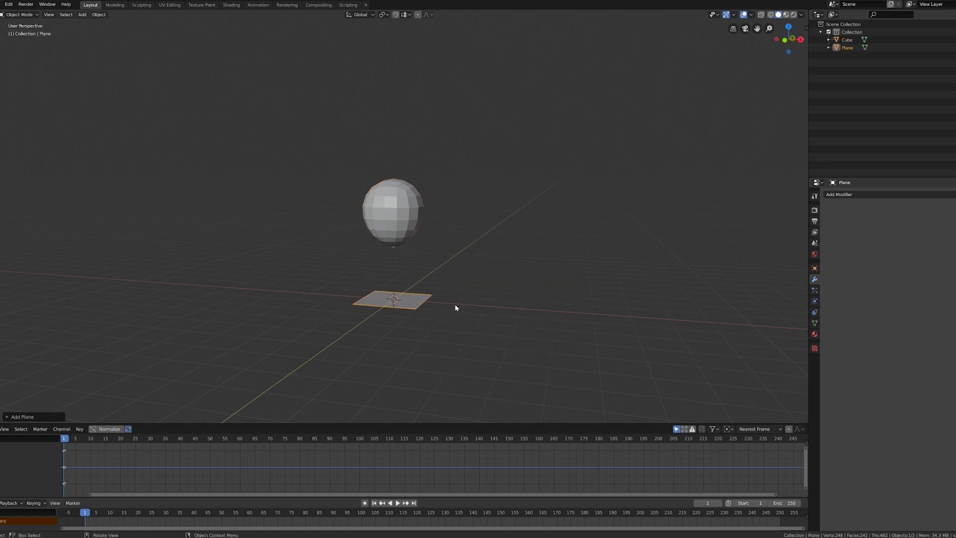
text(s10)
key(Return)
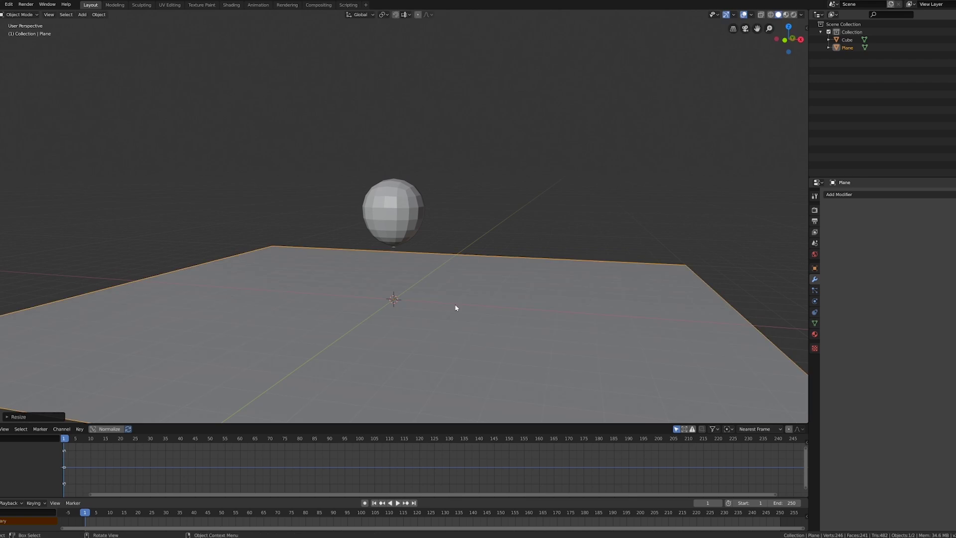
key(ctrl+a)
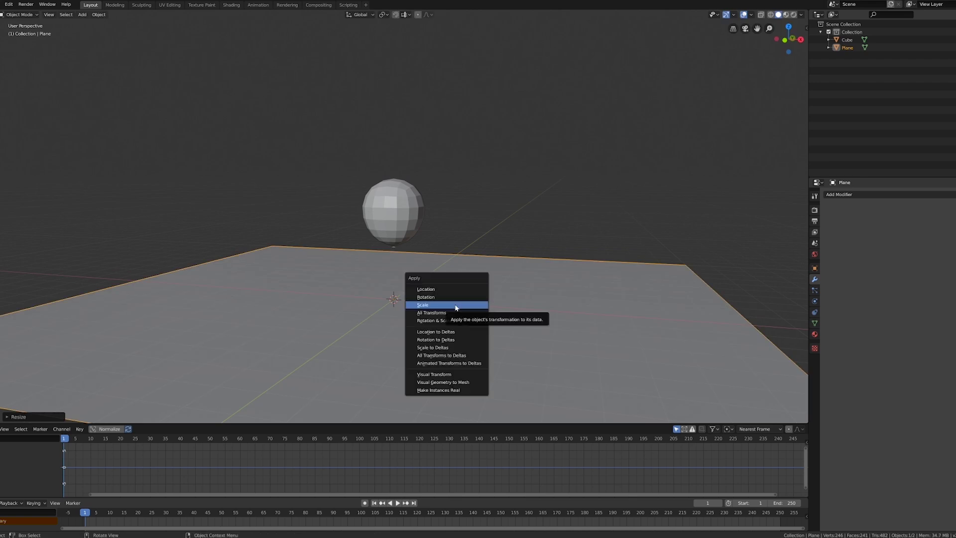
click(456, 304)
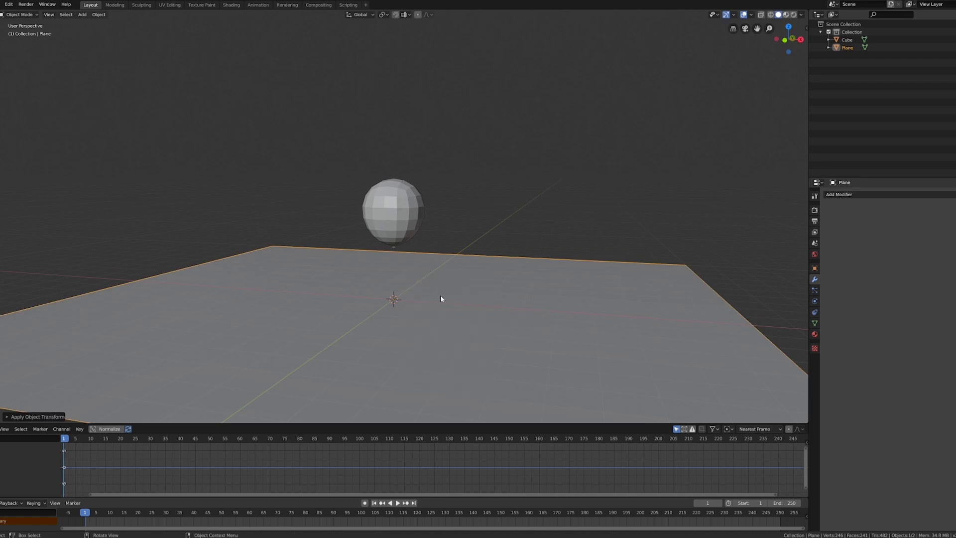
Give the ground plane Collision physics
click(815, 302)
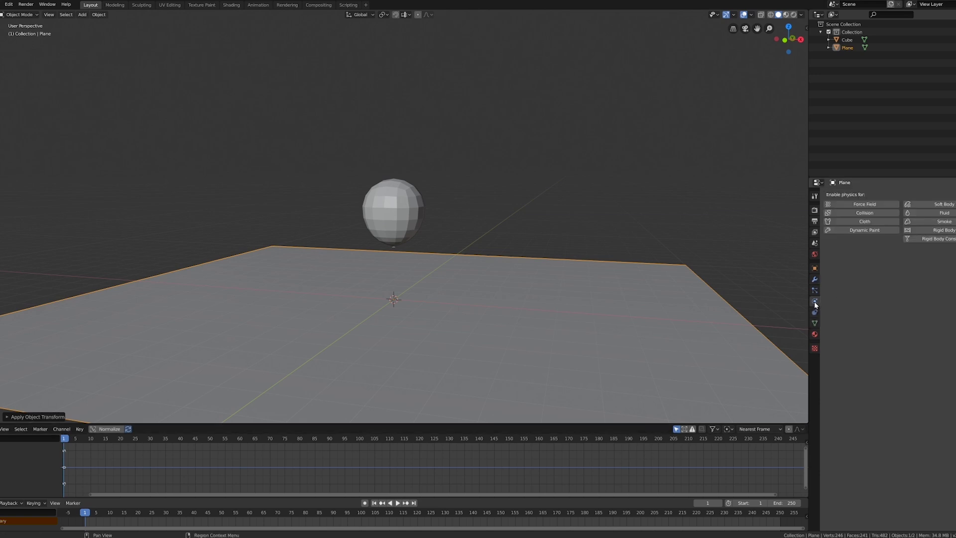
click(861, 213)
click(826, 251)
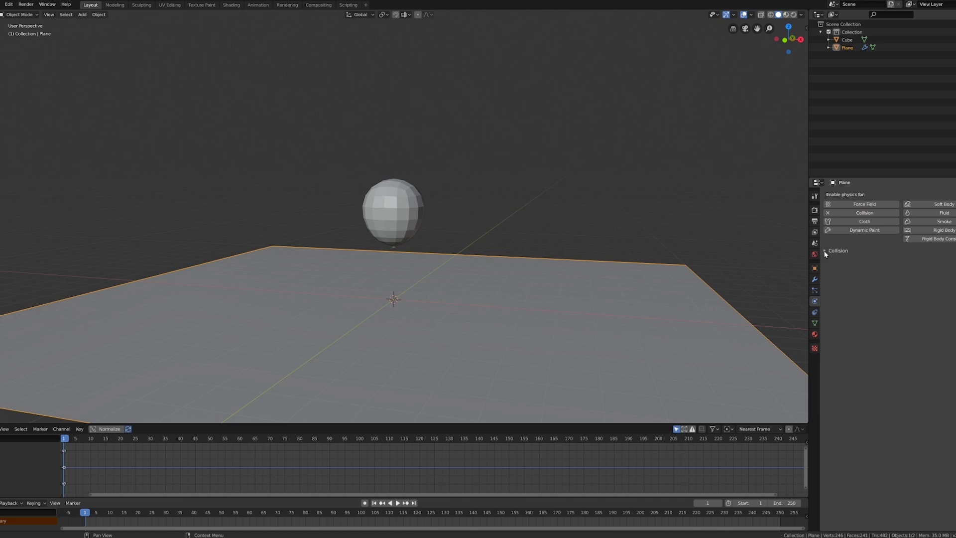
Add Soft Body physics to the balloon and turn off its Goal
click(402, 207)
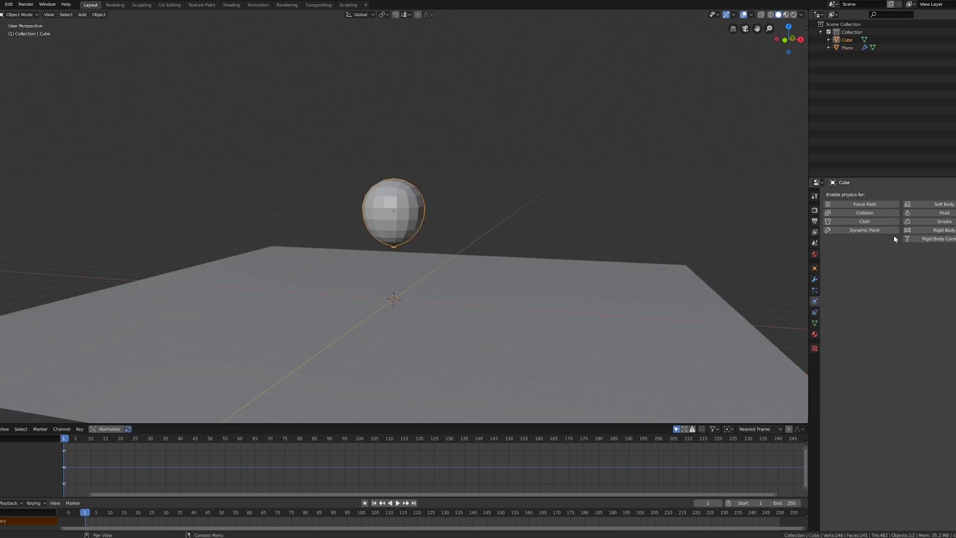
click(938, 204)
scroll(509, 262, up, 2)
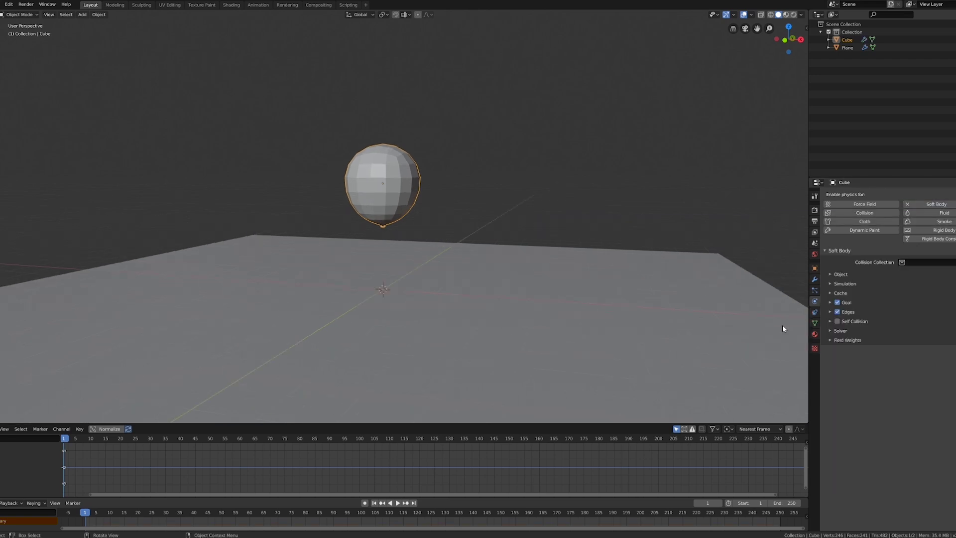
click(838, 303)
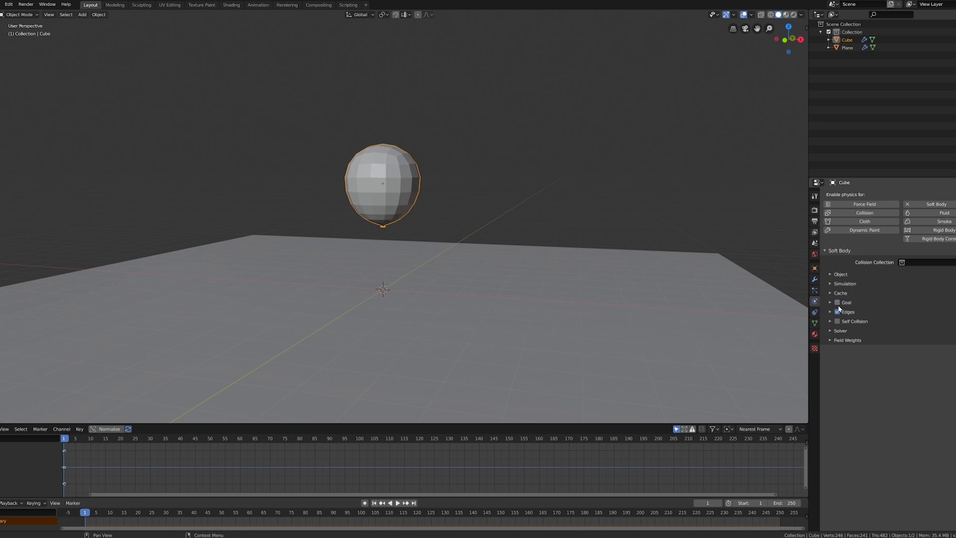
Play the simulation to watch the balloon collapse onto the plane, then rewind to frame 1
middle_drag(515, 278, 519, 260)
key(space)
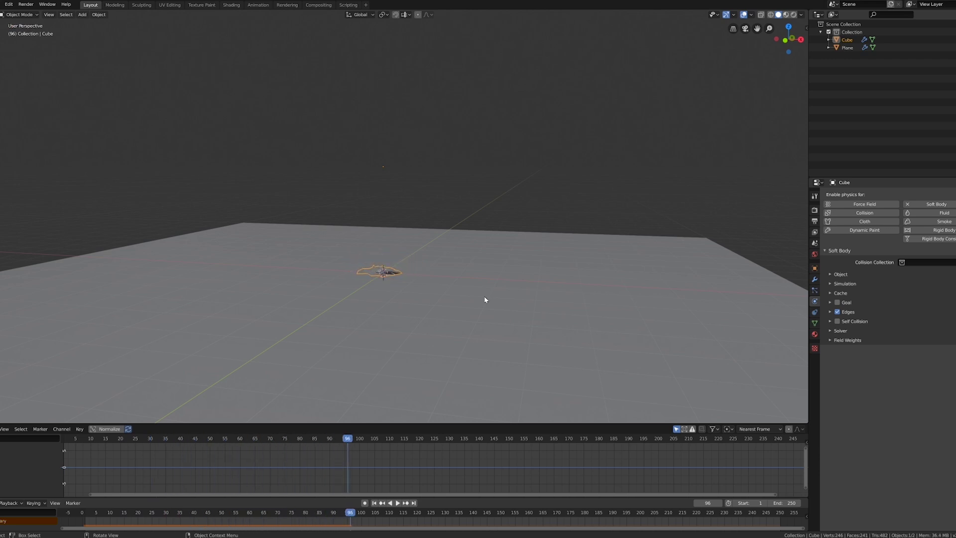
key(Escape)
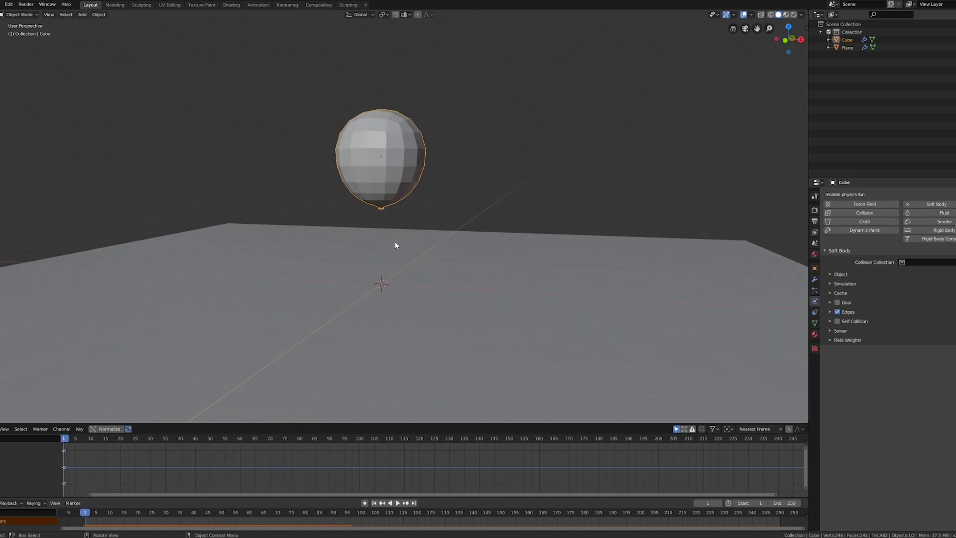
middle_drag(396, 244, 425, 275)
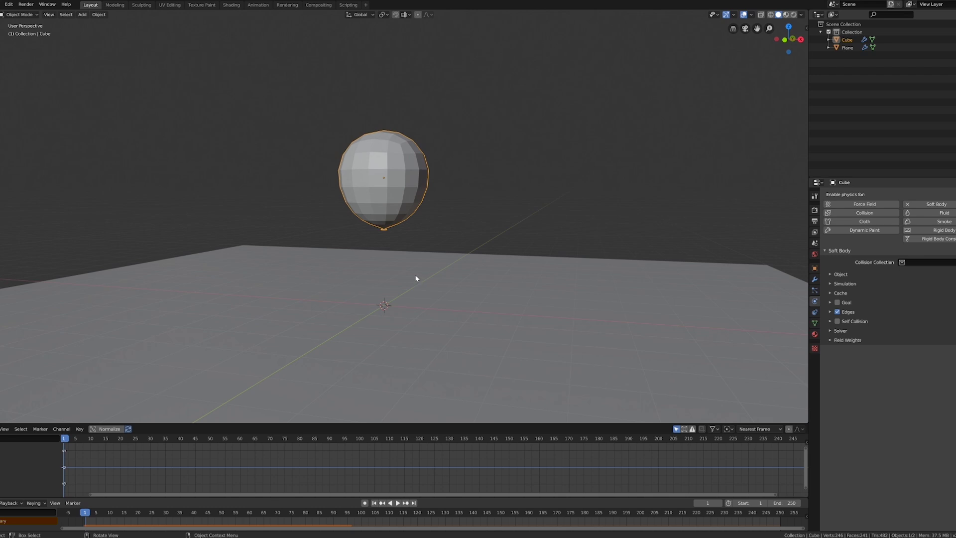
scroll(419, 280, up, 3)
middle_drag(420, 280, 502, 309)
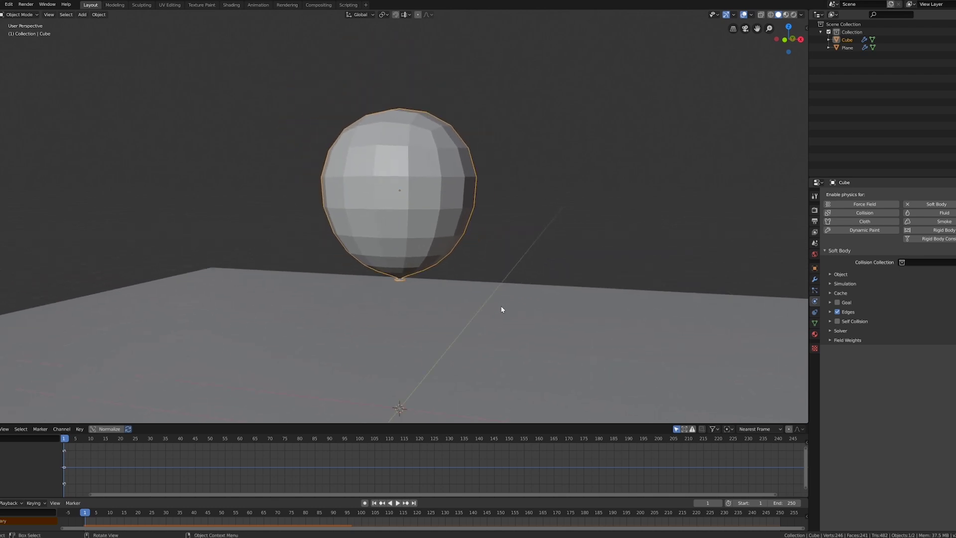
Expand the soft body Edges subpanel to show the Pull, Push, Damp and Bending springs
click(830, 312)
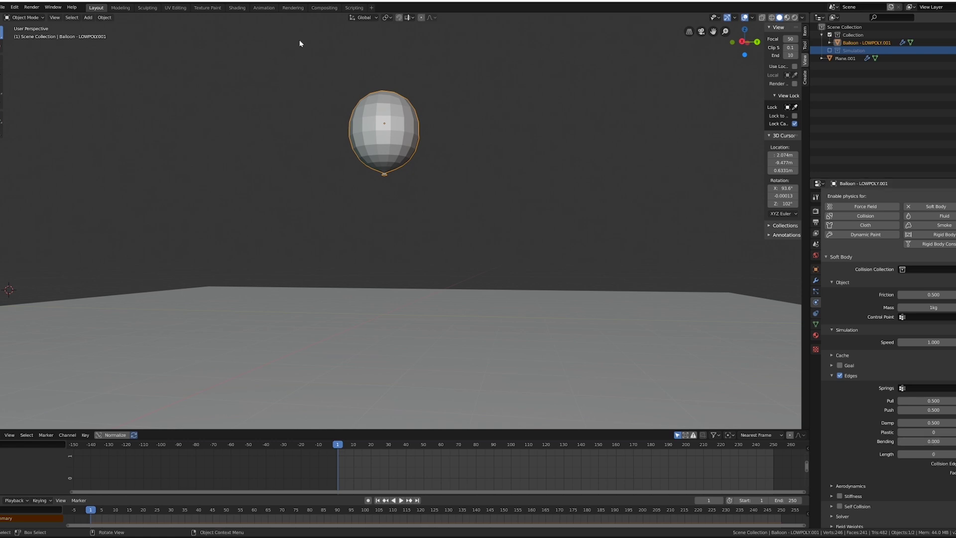
Set the soft body edge Bending to 2
click(924, 444)
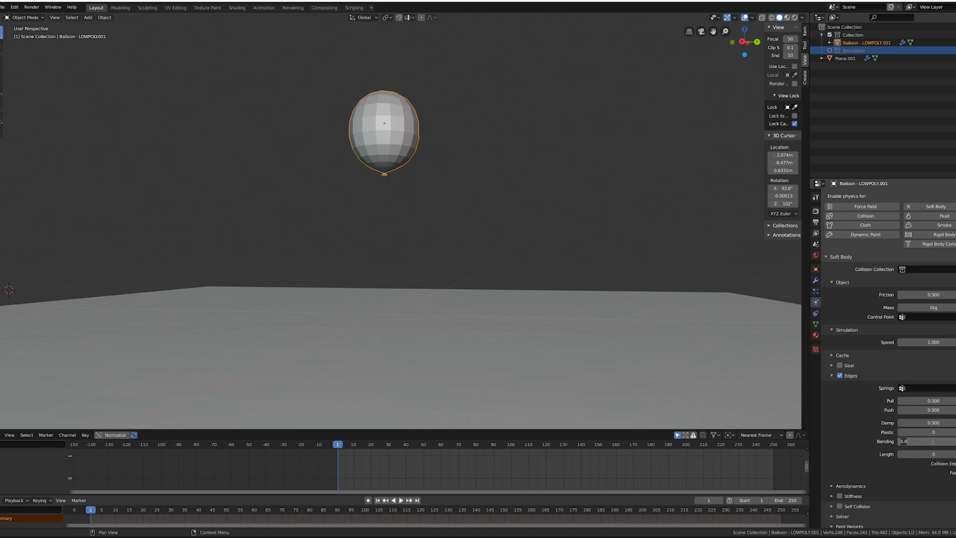
text(2)
key(Return)
Replay the fall from frame 1 to check the balloon keeps its shape, then deselect it
key(space)
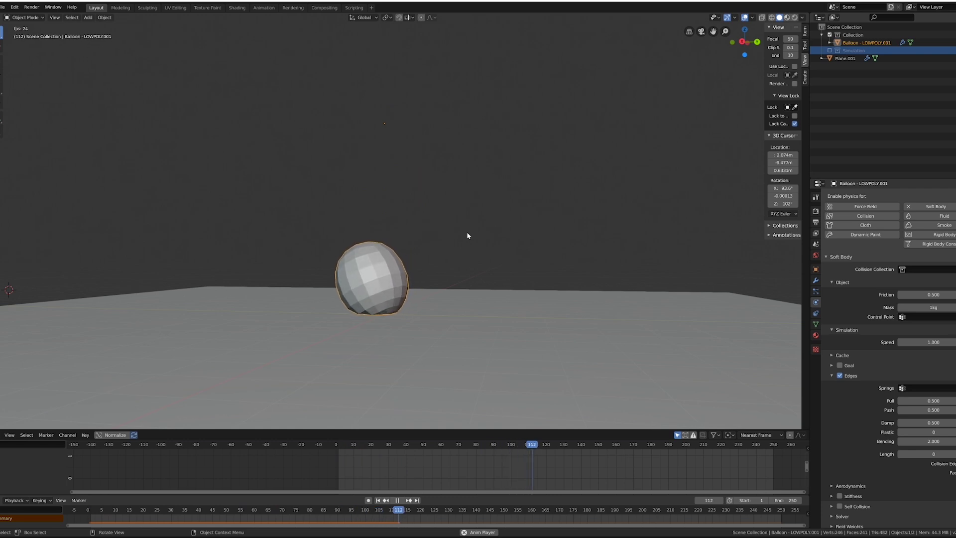
key(shift+Left)
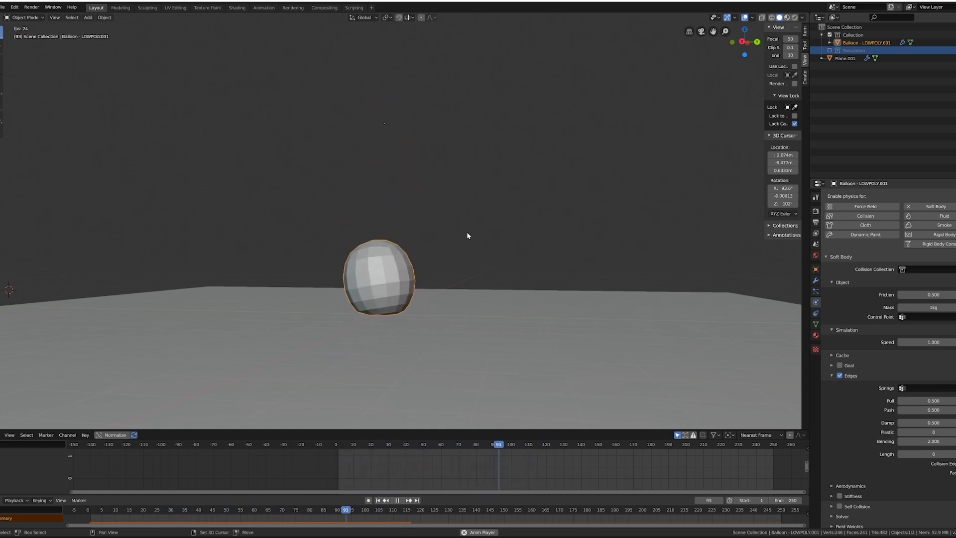
key(shift+Left)
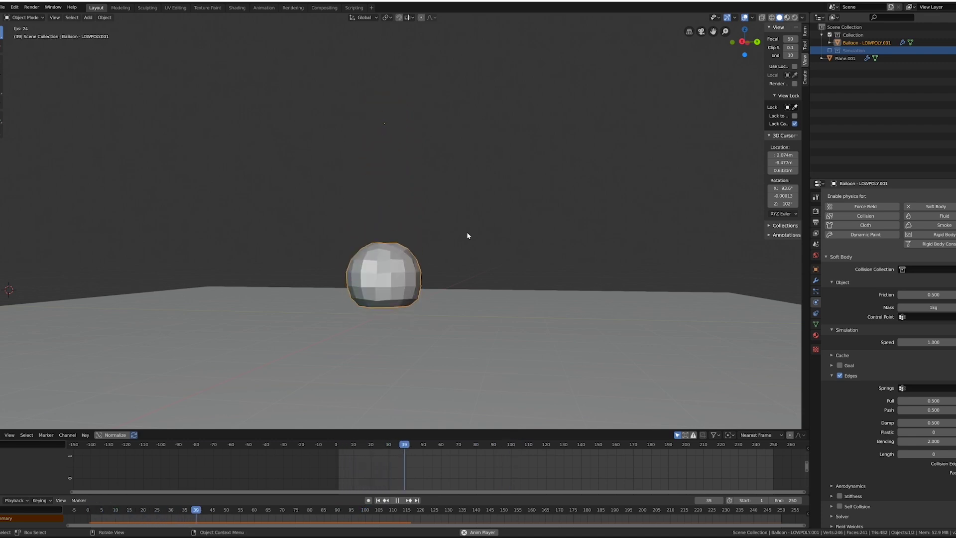
key(shift+Left)
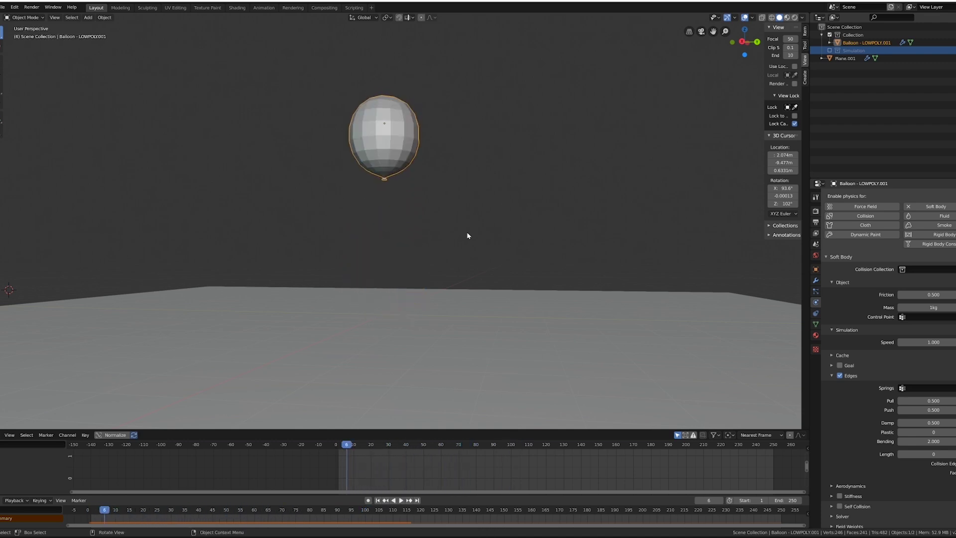
key(Escape)
key(alt+a)
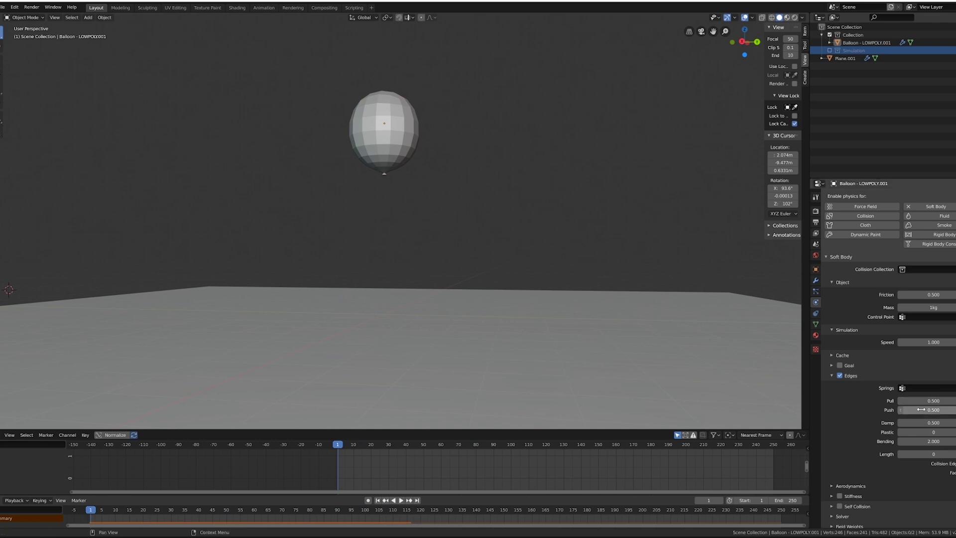
Set the soft body edge Pull and Push to 0.9
click(934, 401)
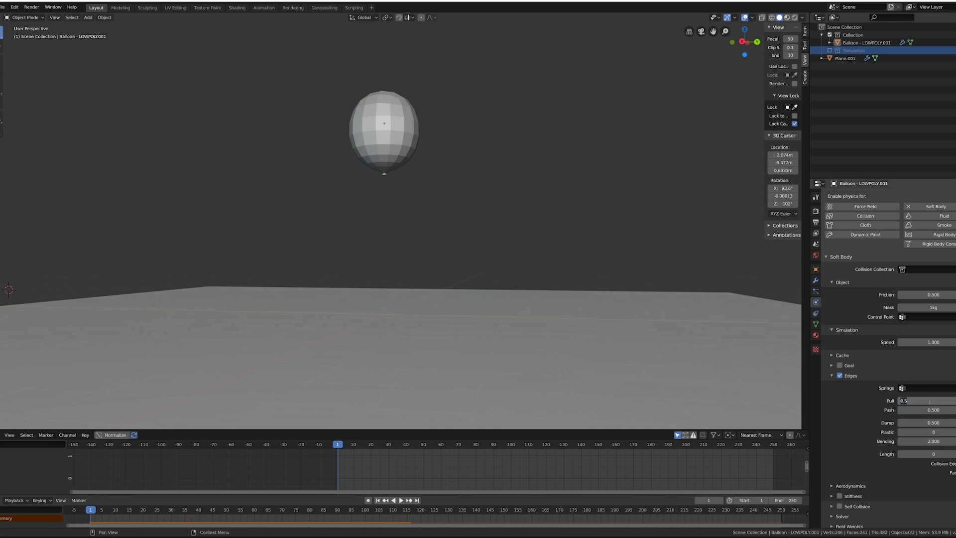
text(0.9)
key(Tab)
text(0)
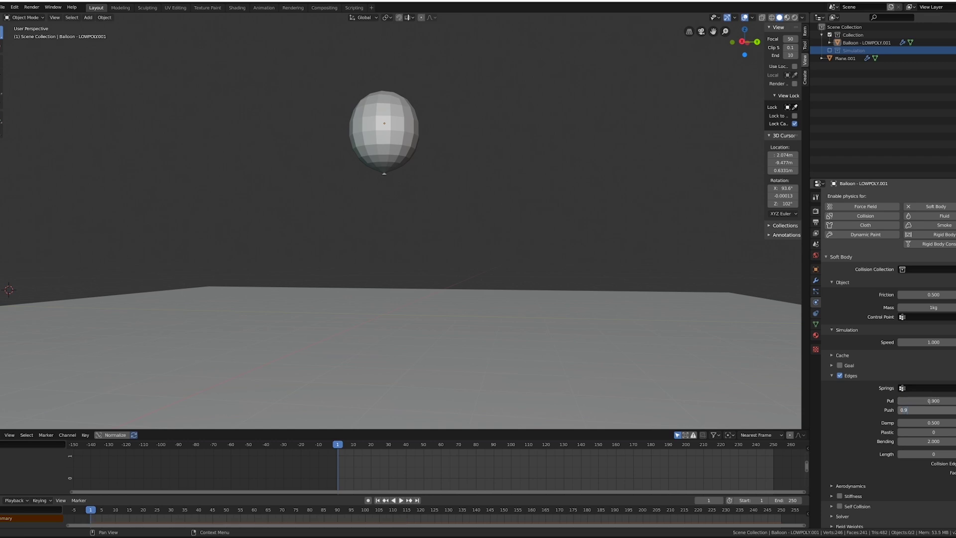
text(.9)
key(Return)
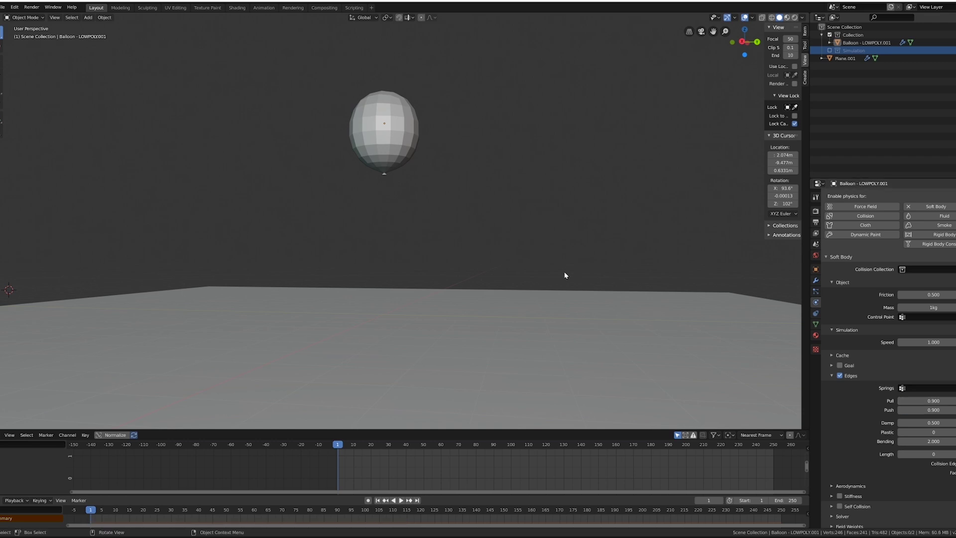
Replay the fall from frame 1 with the stiffer springs
key(space)
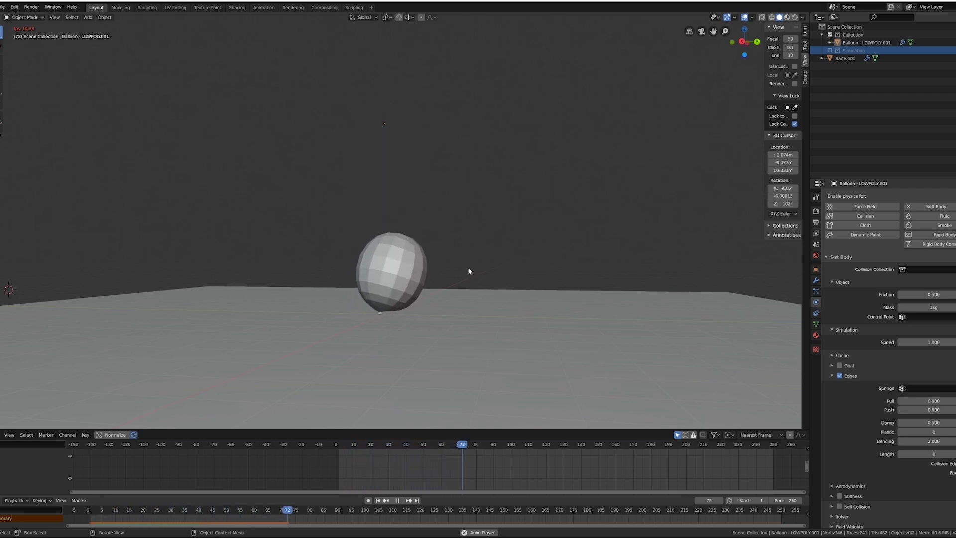
key(shift+Left)
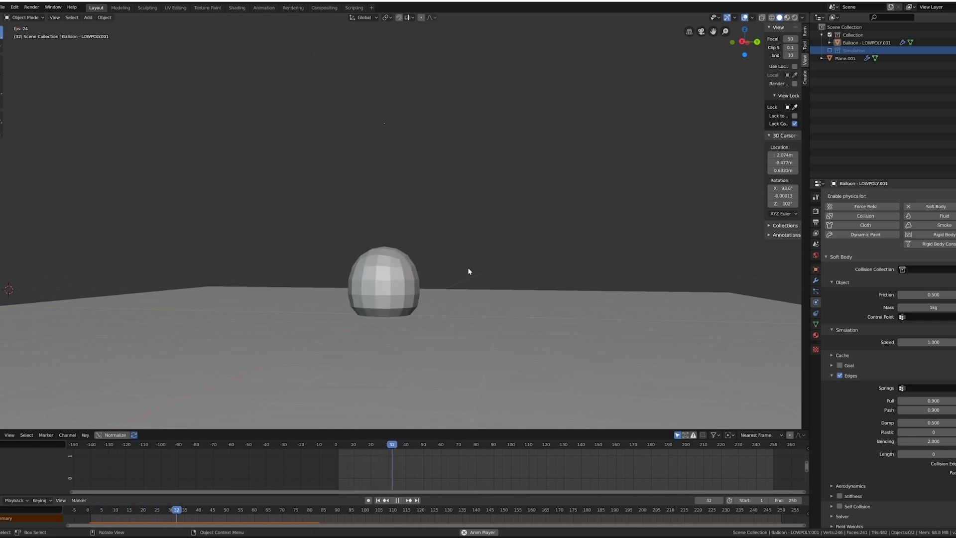
key(space)
key(shift+Left)
key(space)
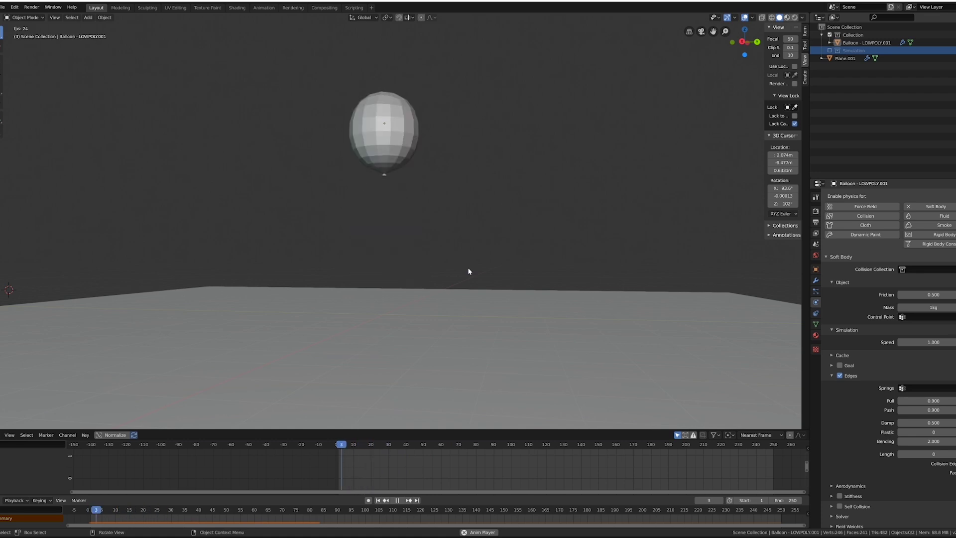
key(Escape)
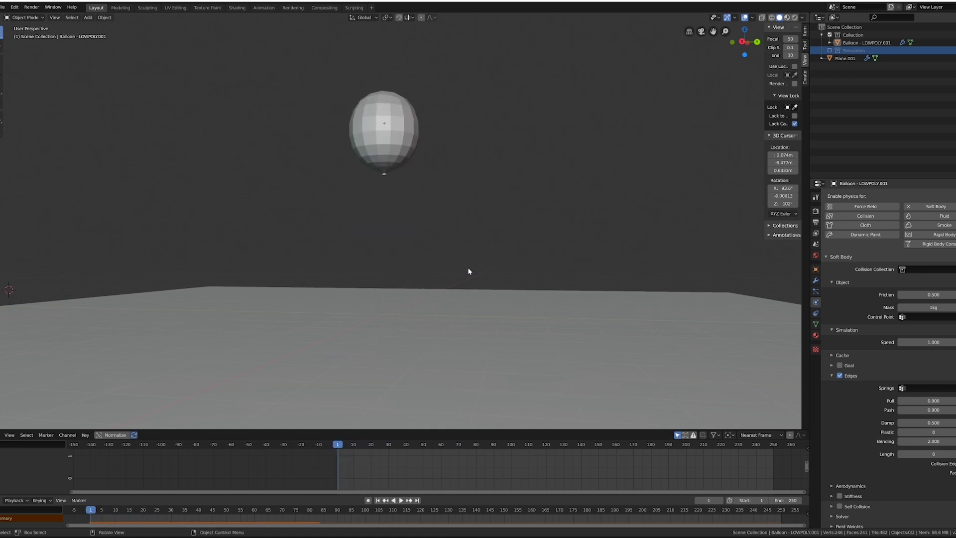
Tilt the balloon with a free rotation and play it bouncing onto the plane to frame 235
click(423, 142)
key(r)
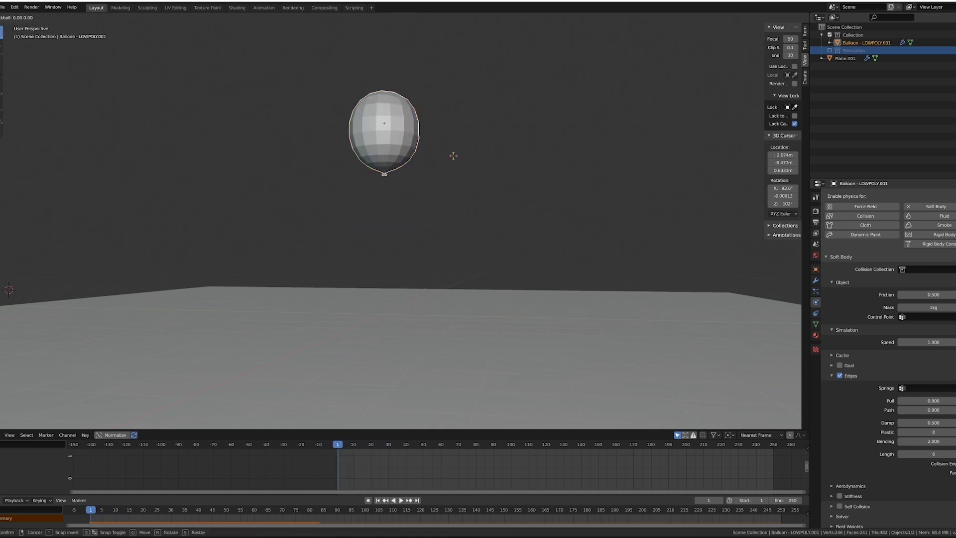
click(510, 110)
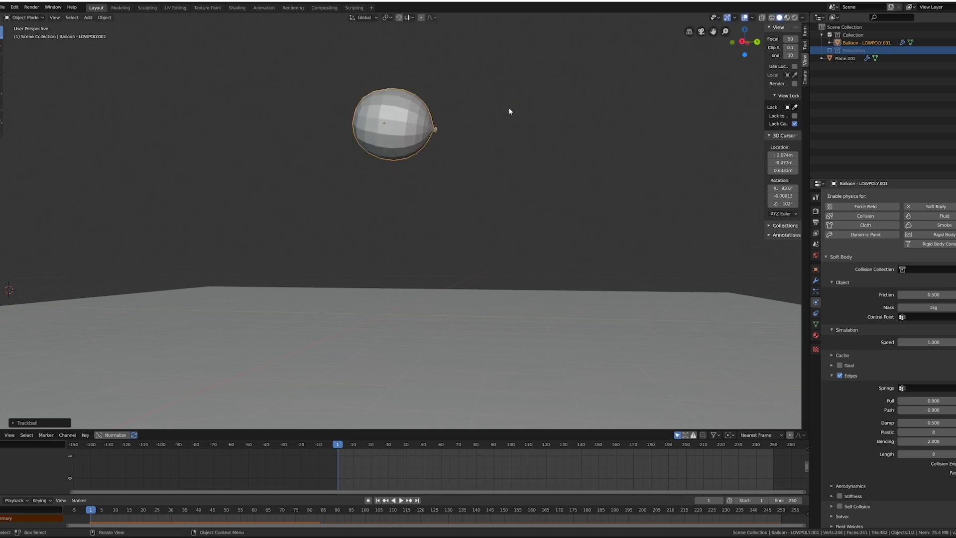
key(space)
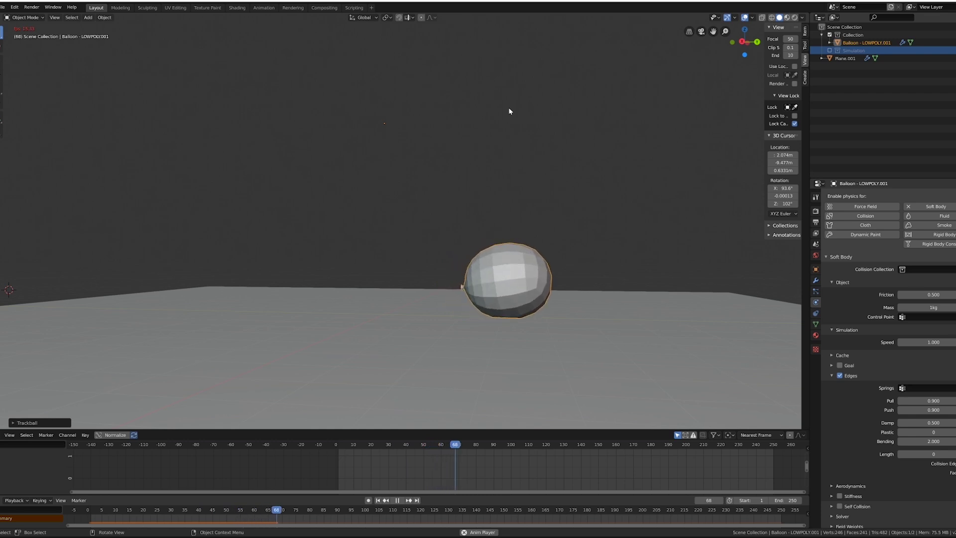
key(shift+Left)
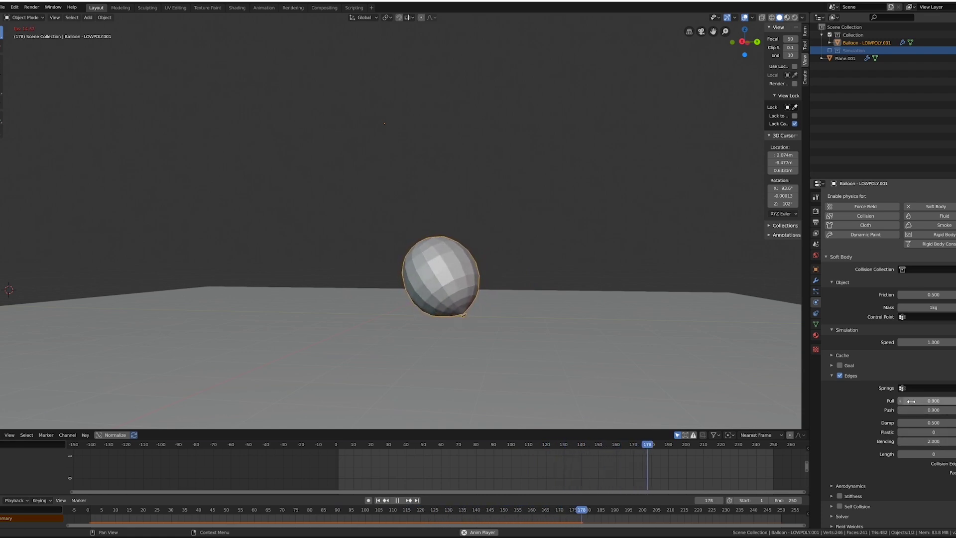
key(shift+Left)
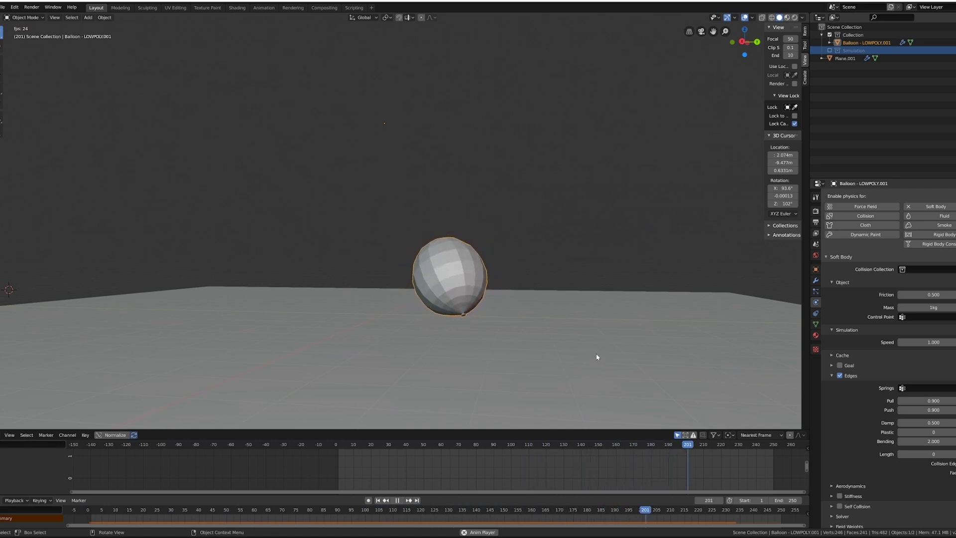
key(space)
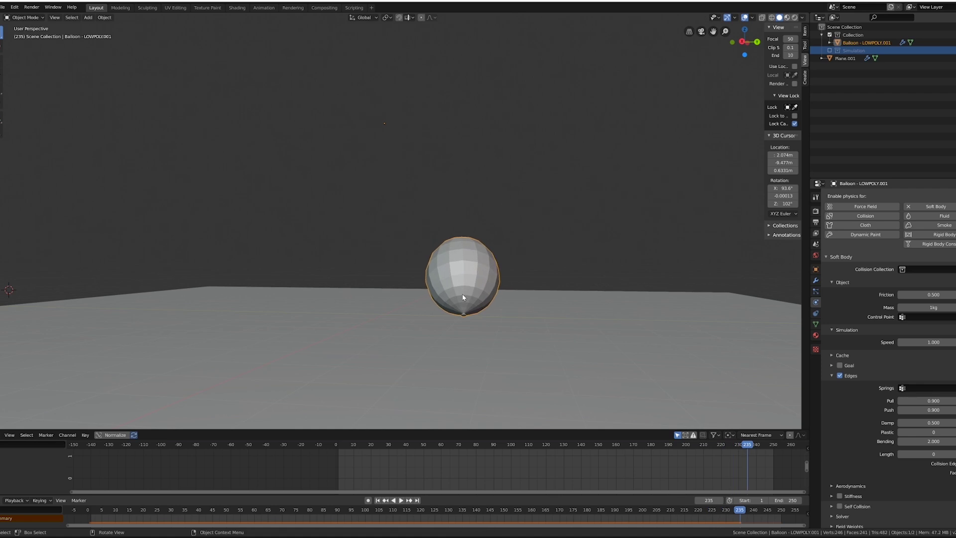
key(KP_Decimal)
scroll(546, 308, down, 2)
middle_drag(519, 321, 450, 322)
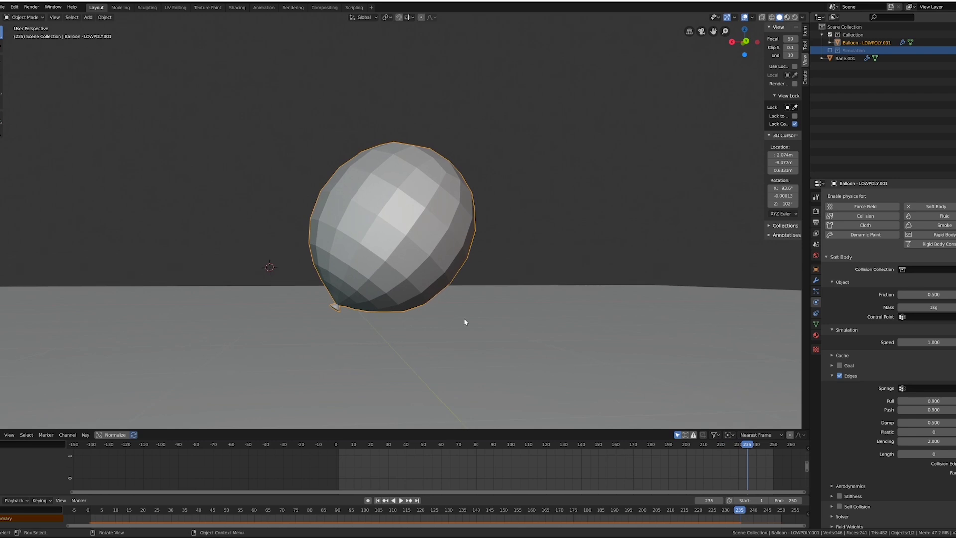
scroll(438, 309, down, 3)
middle_drag(410, 294, 437, 333)
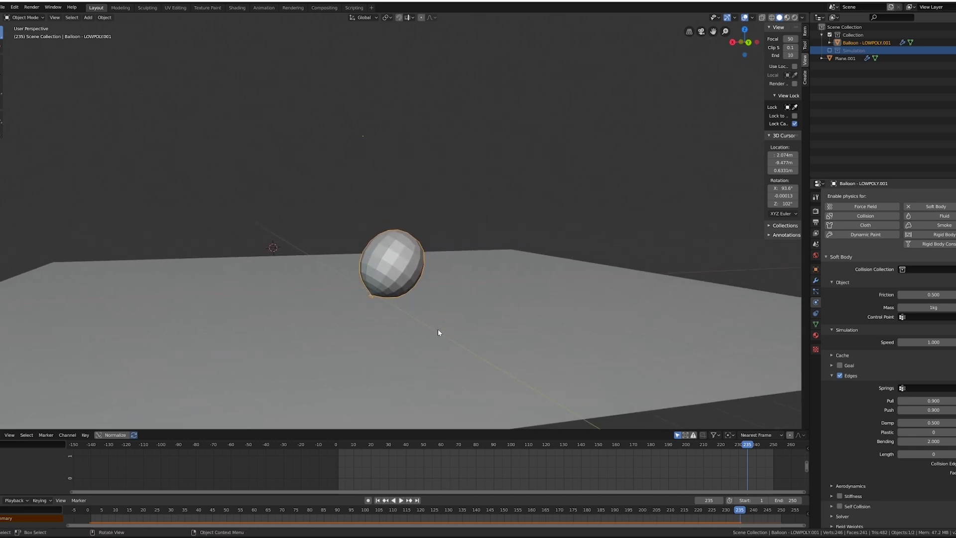
Jump to the last frame and apply the Softbody modifier to keep the deformed shape
key(shift+Left)
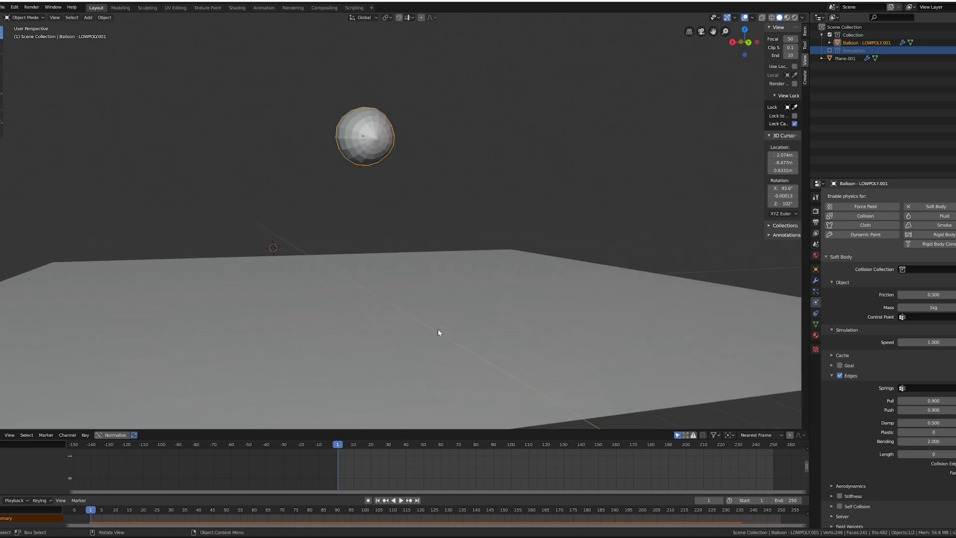
key(space)
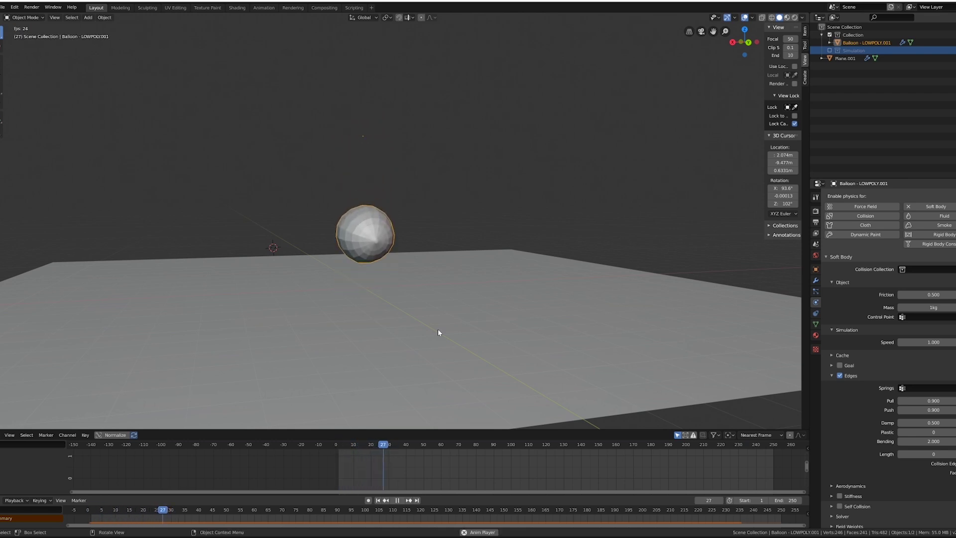
key(space)
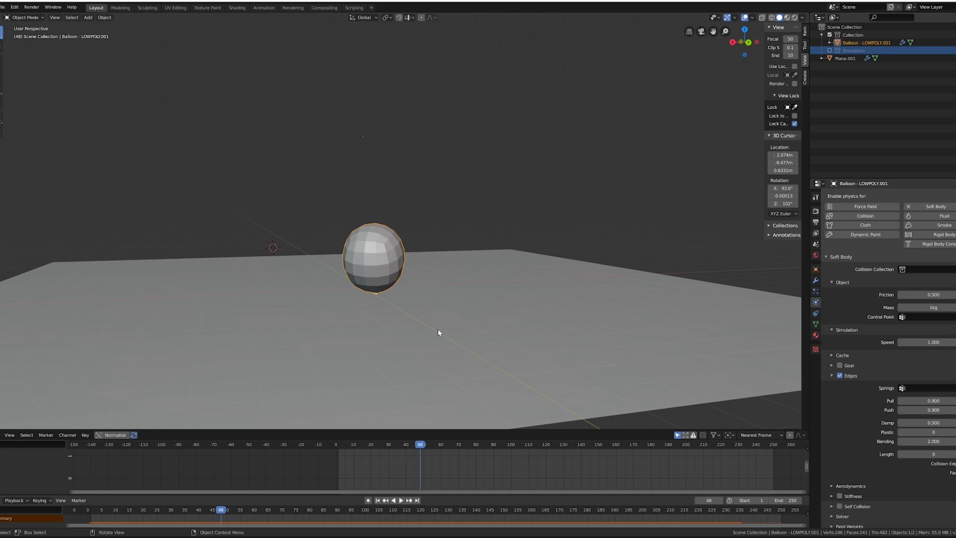
key(shift+Right)
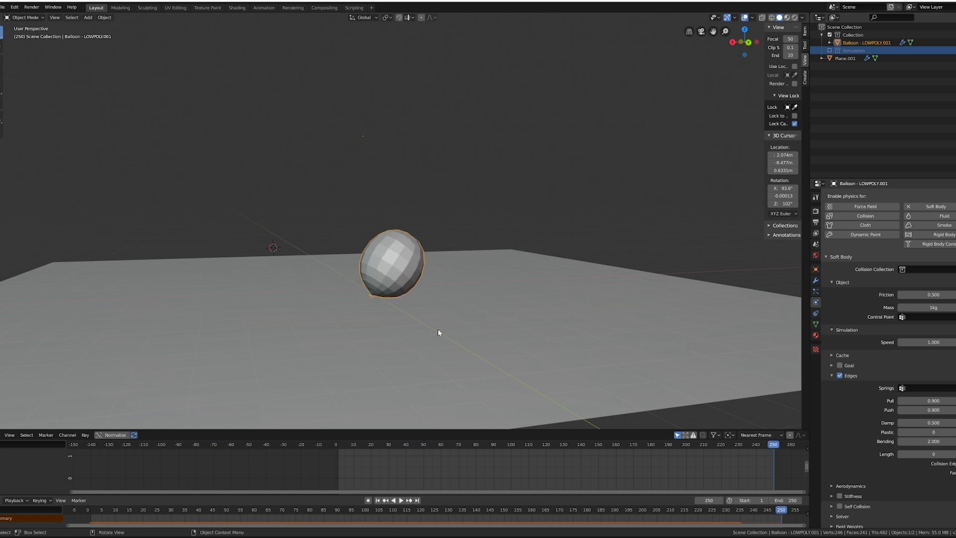
scroll(438, 268, up, 4)
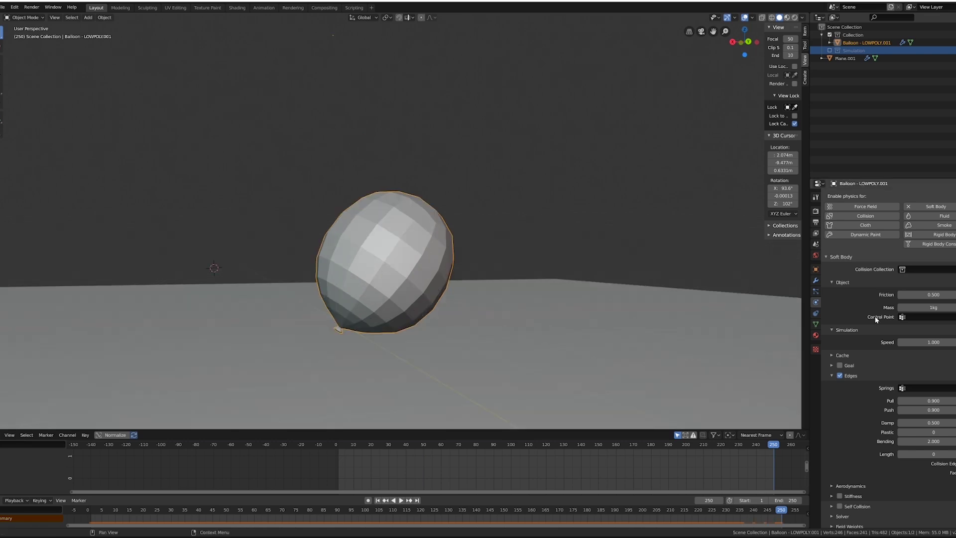
click(816, 283)
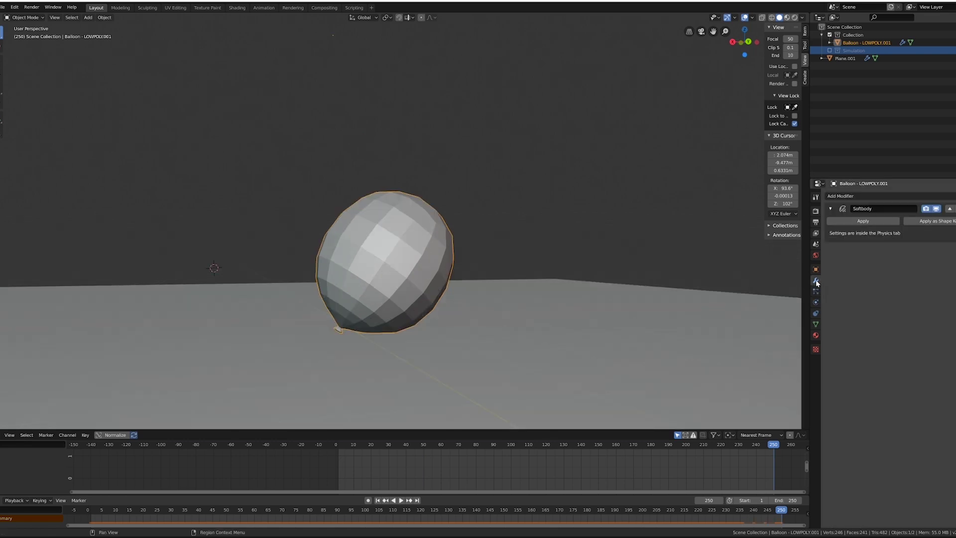
click(862, 222)
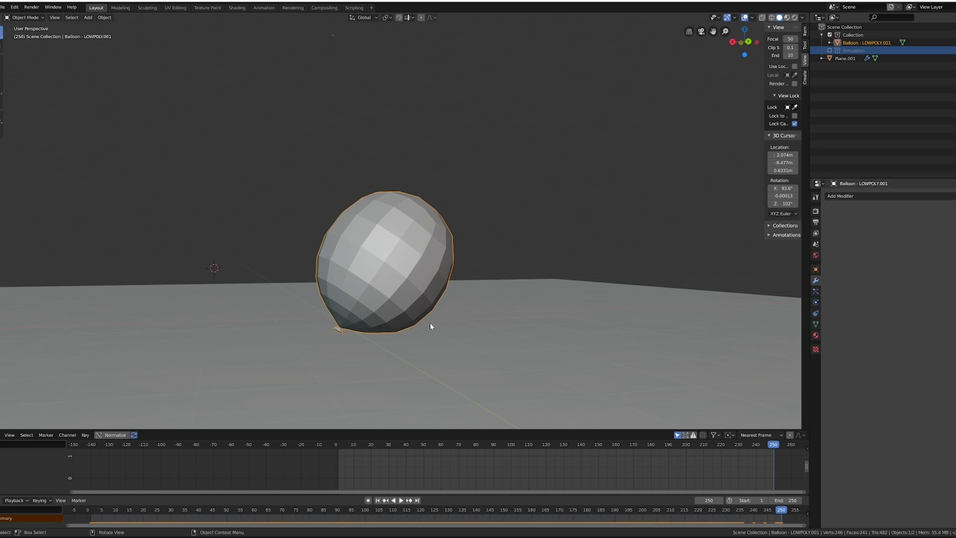
Replay from frame 1, then add fresh Soft Body physics to the balloon
key(shift+Left)
key(space)
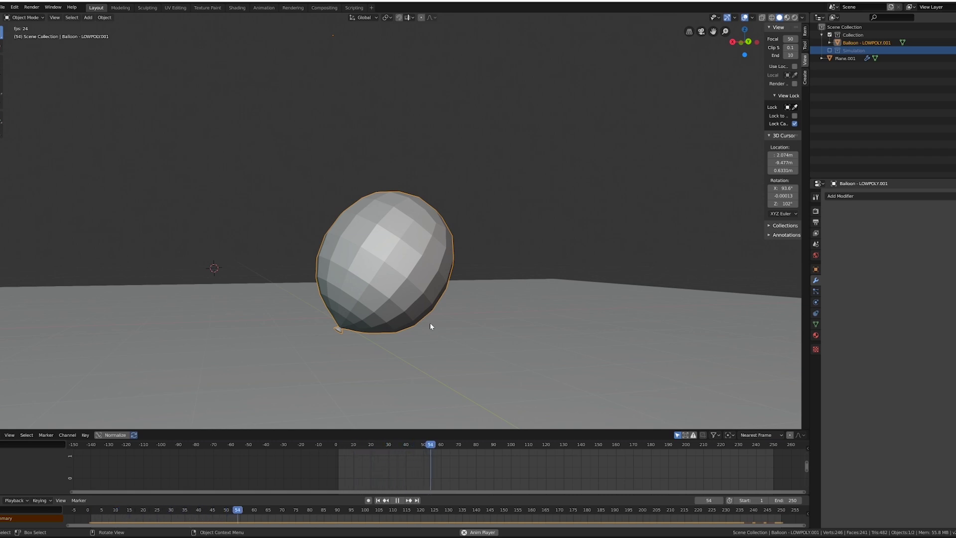
key(space)
key(shift+Left)
mouse_move(433, 306)
middle_down()
mouse_move(427, 301)
mouse_move(436, 303)
middle_up()
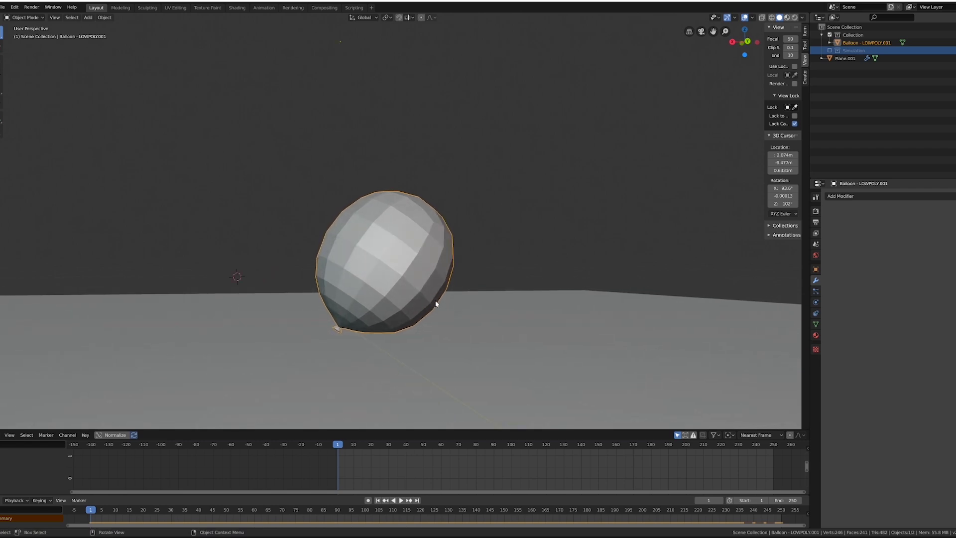
click(816, 303)
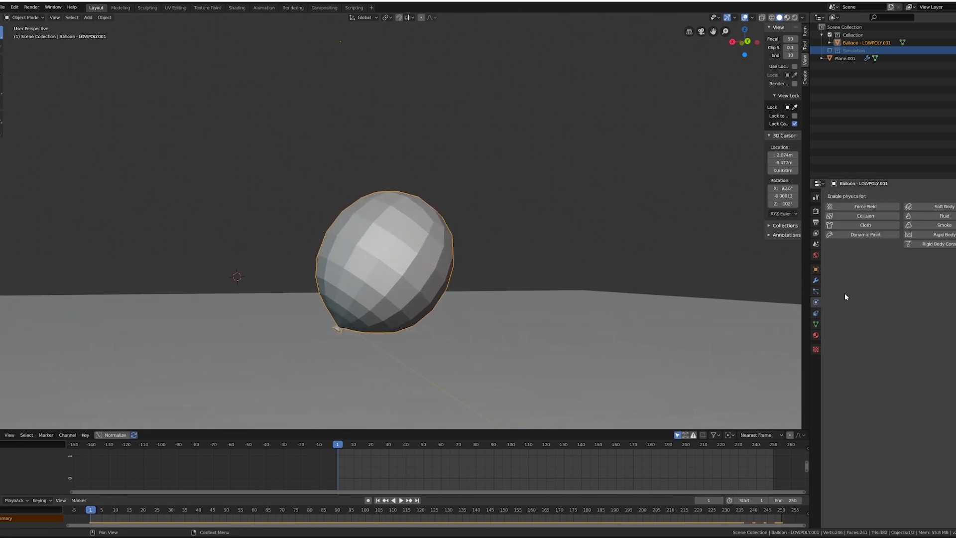
click(945, 206)
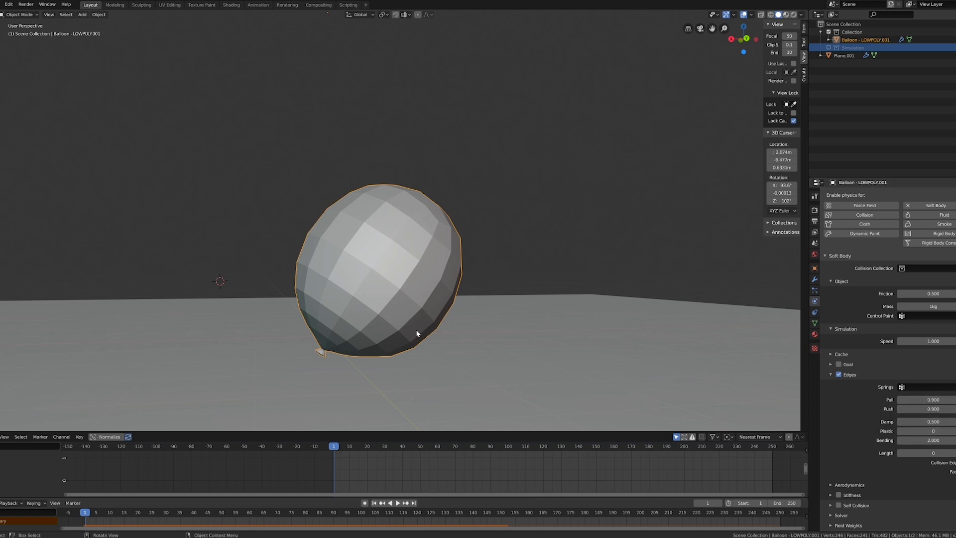
Play the soft body simulation and rewind to frame 1
key(space)
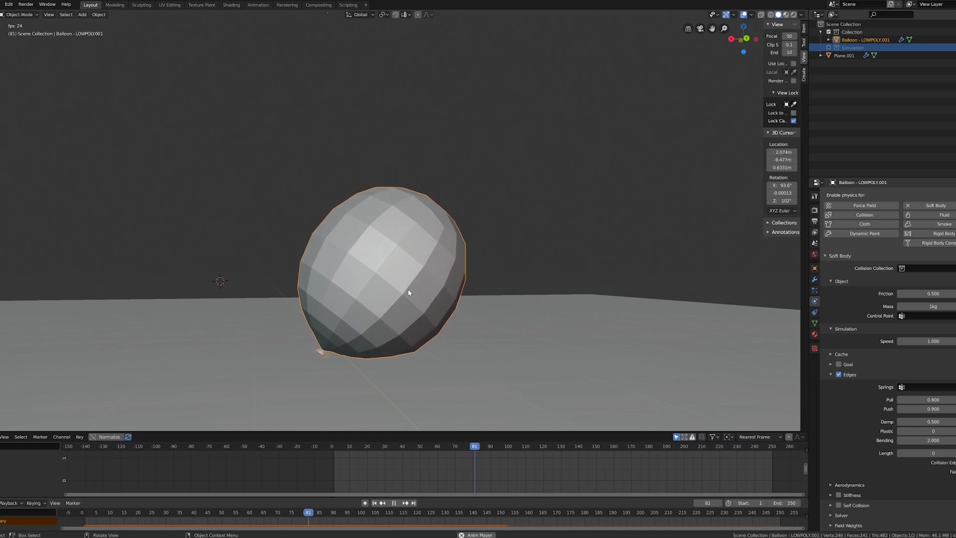
key(Escape)
key(shift+Left)
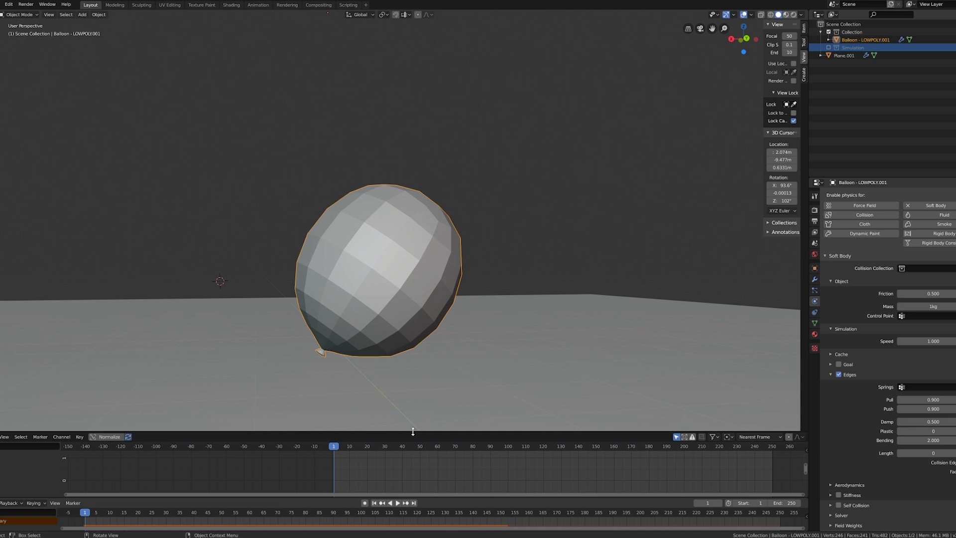
Enlarge the lower timeline area and switch it to the Graph Editor
drag(413, 431, 416, 261)
shift+middle_drag(414, 197, 417, 154)
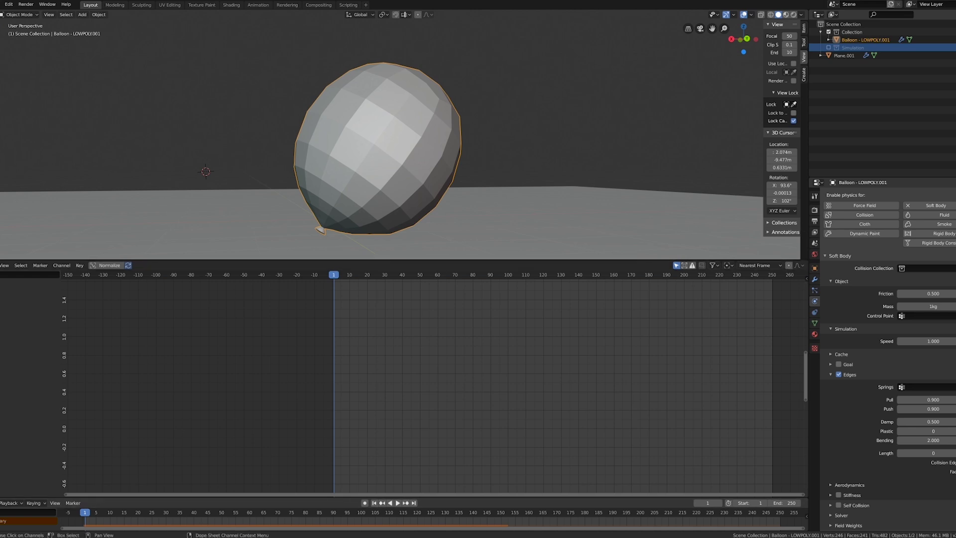
click(2, 265)
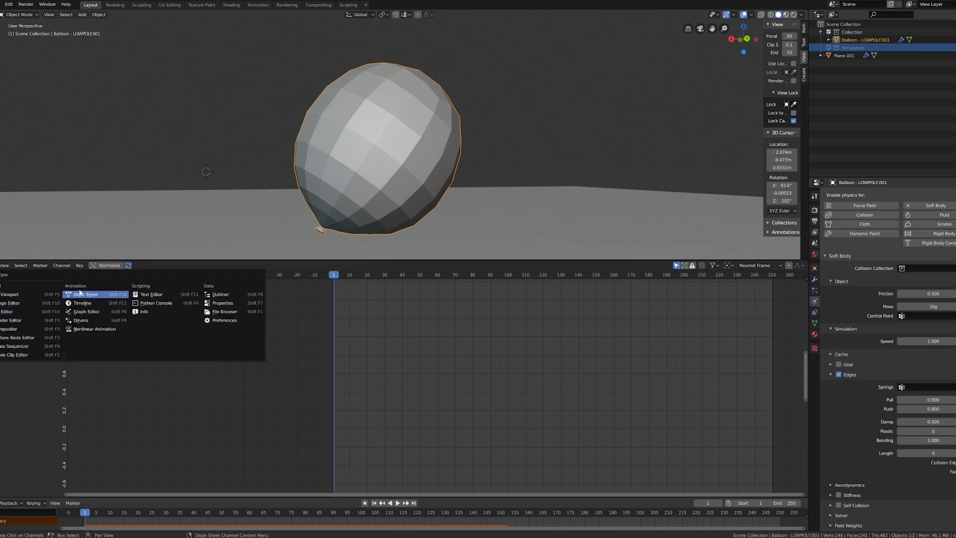
click(85, 312)
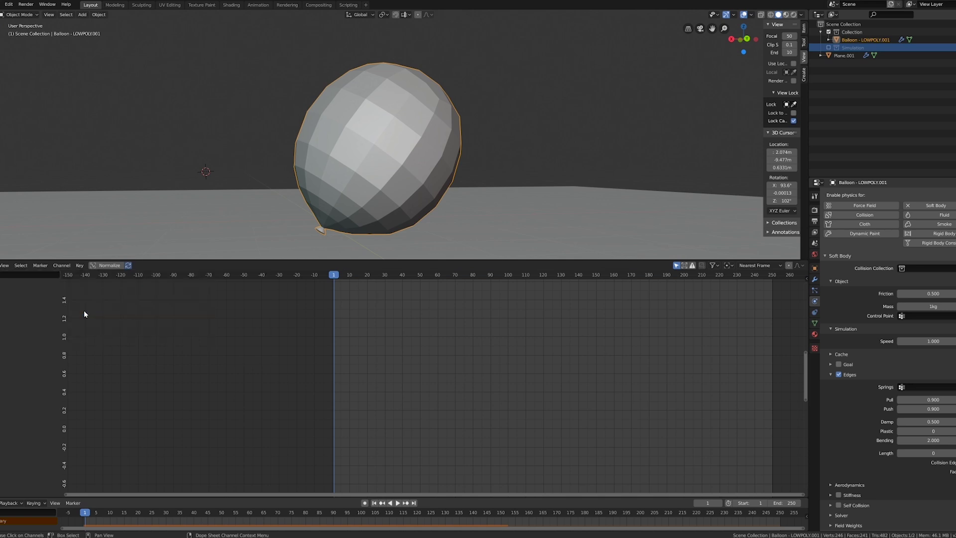
middle_drag(95, 310, 3, 310)
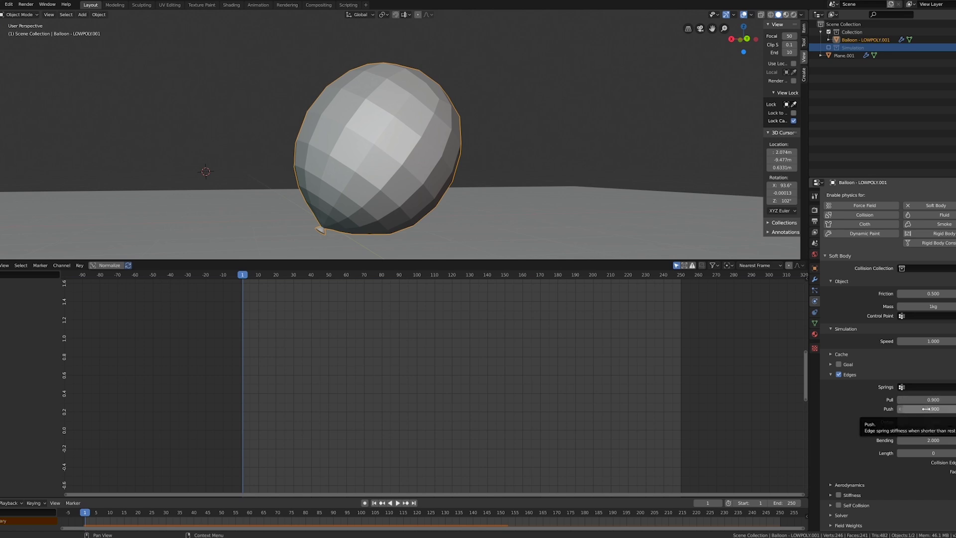
Keyframe Push at 0.900 on frame 1 and at 0.100 on frame 50
key(i)
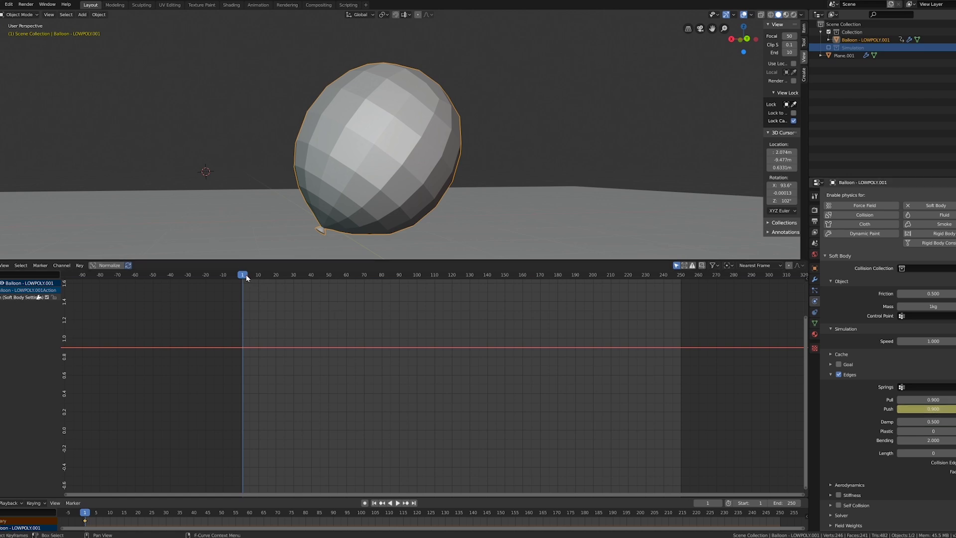
key(space)
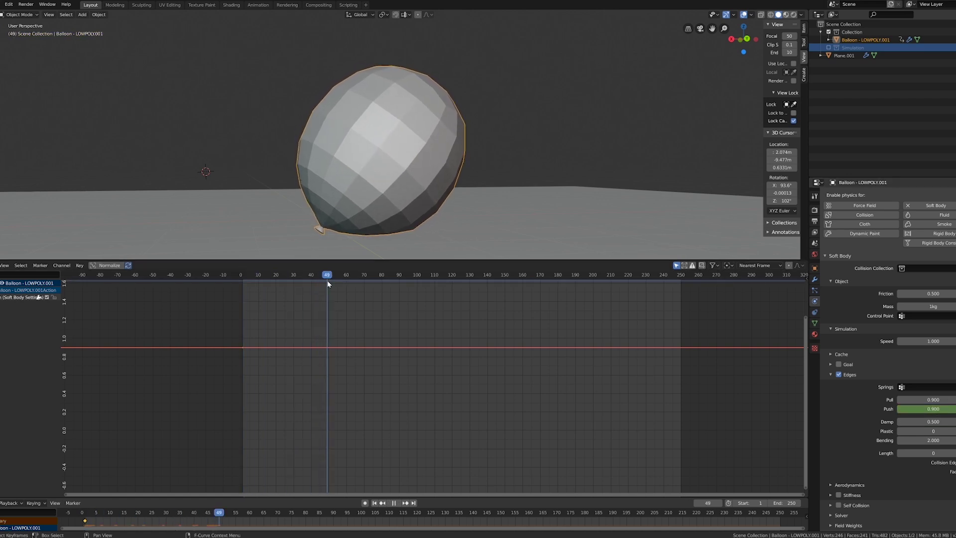
key(space)
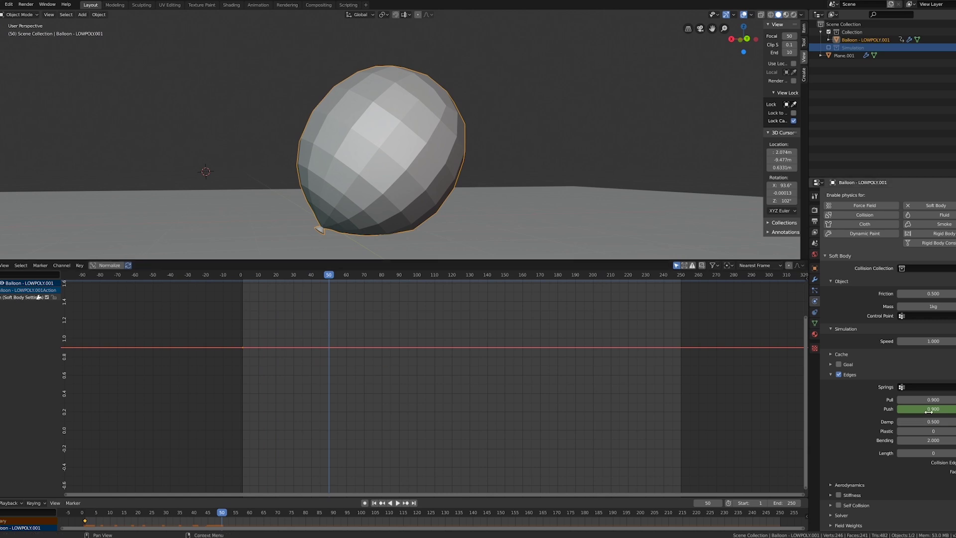
click(929, 410)
key(Return)
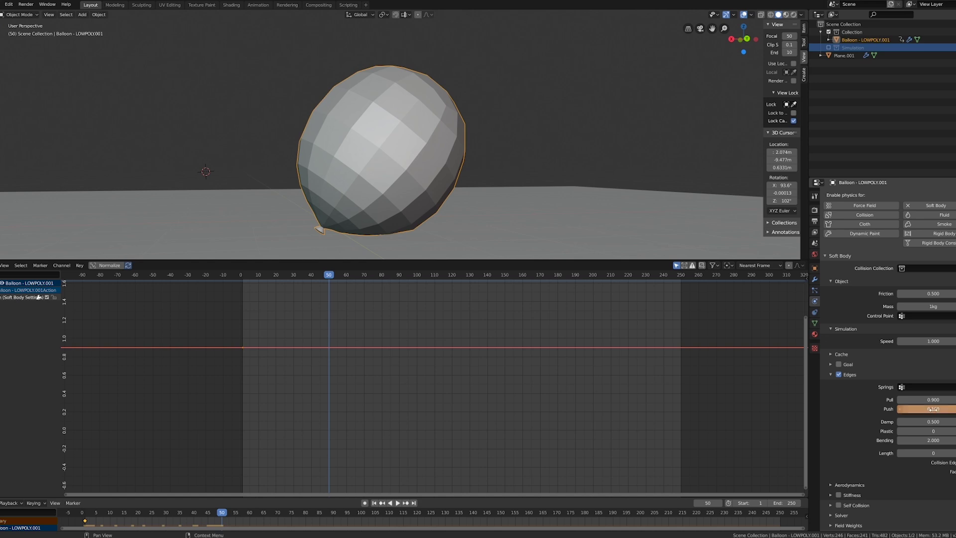
key(i)
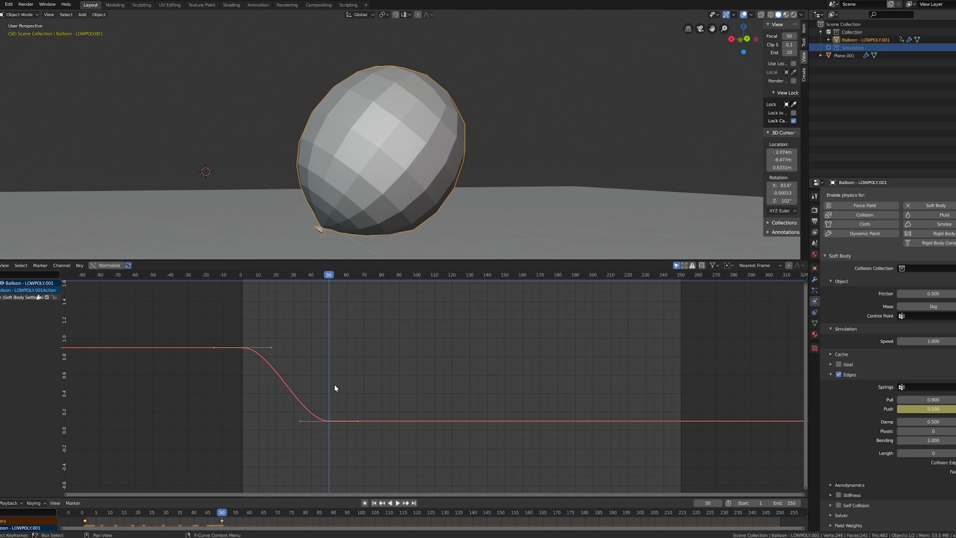
key(shift+Left)
Replay the animation, then re-key Push at frame 50 to 0.001
key(space)
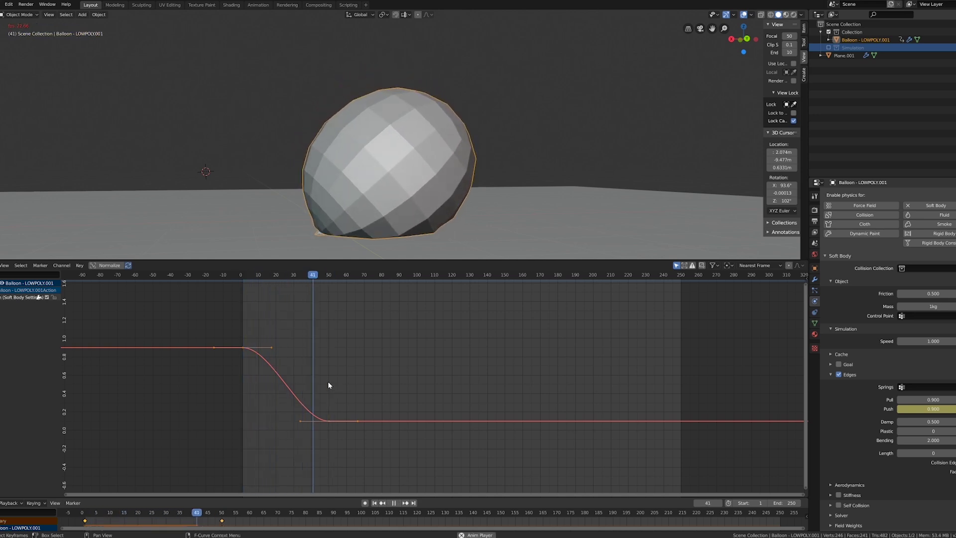
middle_drag(367, 186, 395, 188)
key(Escape)
click(326, 279)
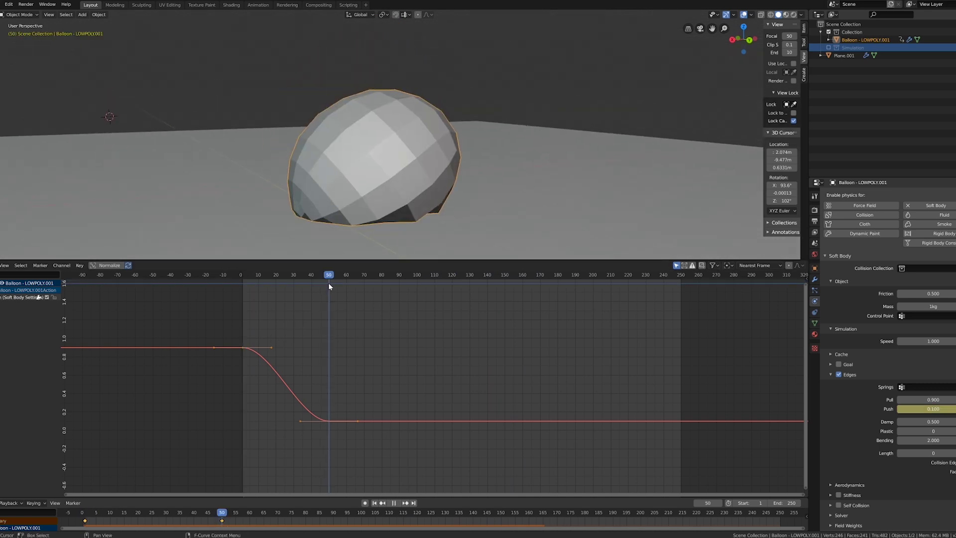
click(933, 409)
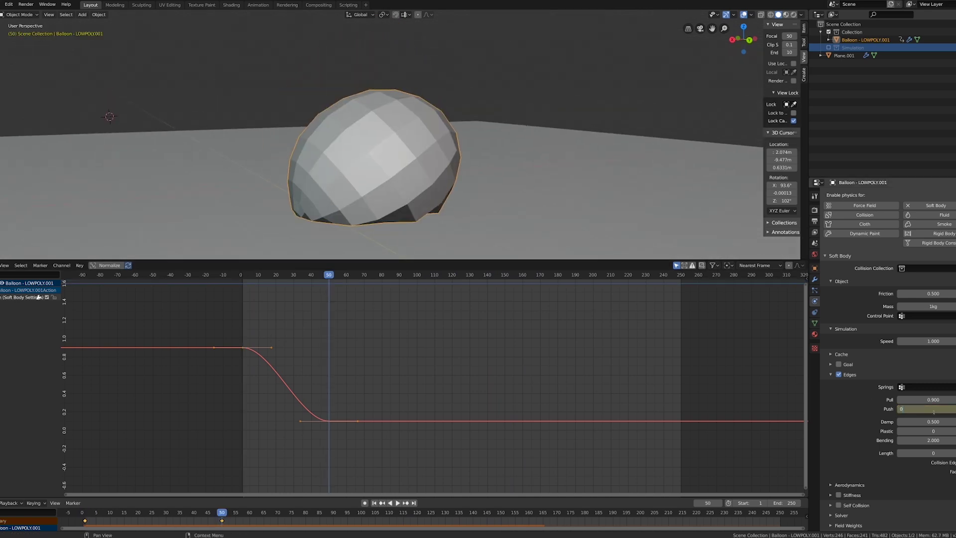
key(Return)
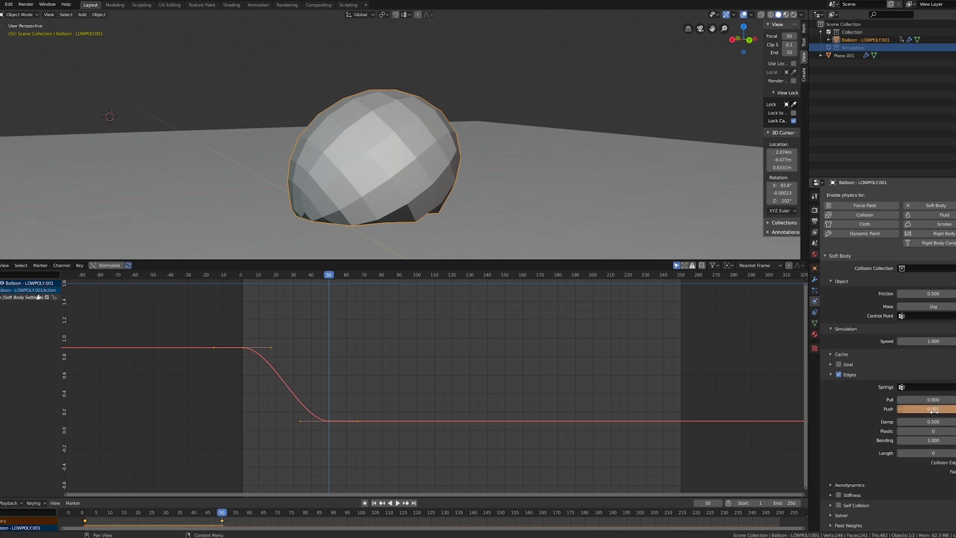
key(i)
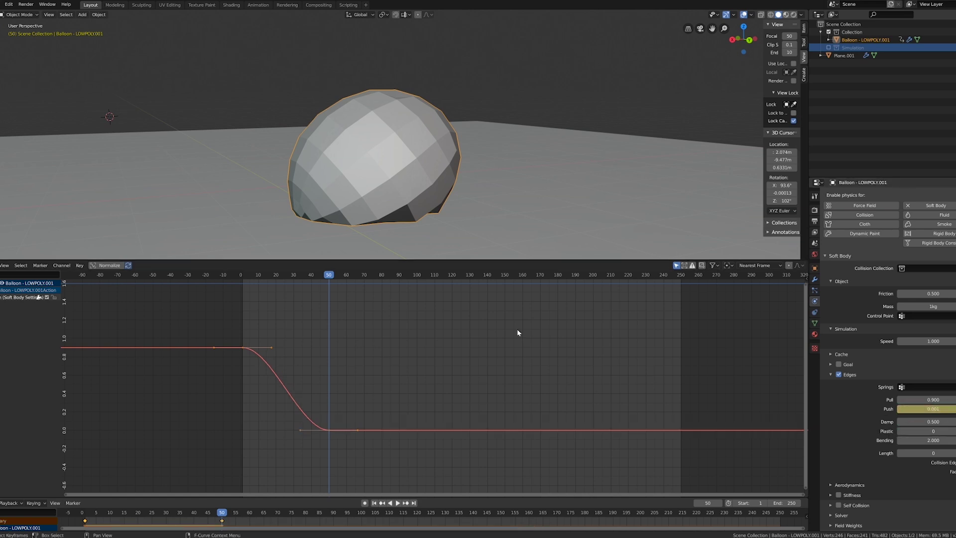
Drag the frame 1 Bezier handle to reshape the easing and play the deflation
key(shift+Left)
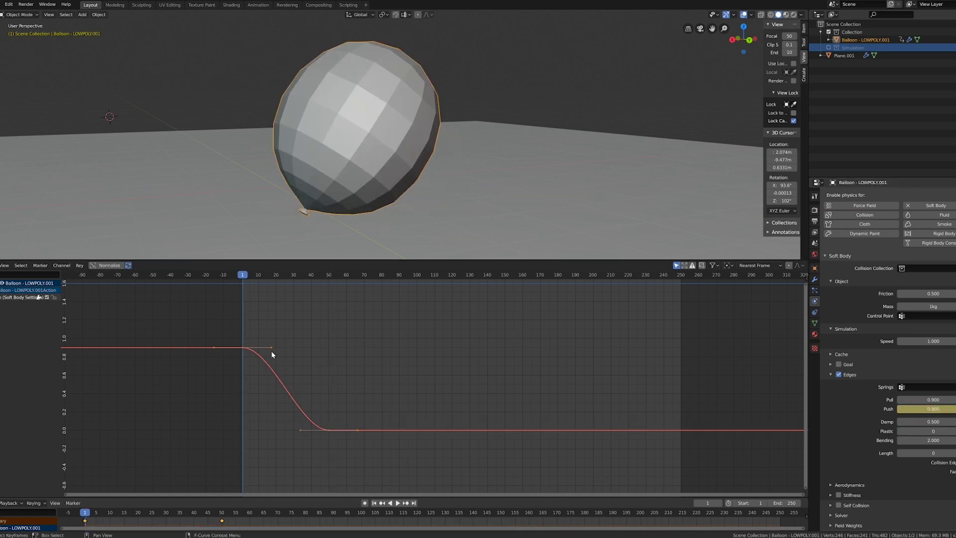
drag(271, 352, 261, 377)
key(space)
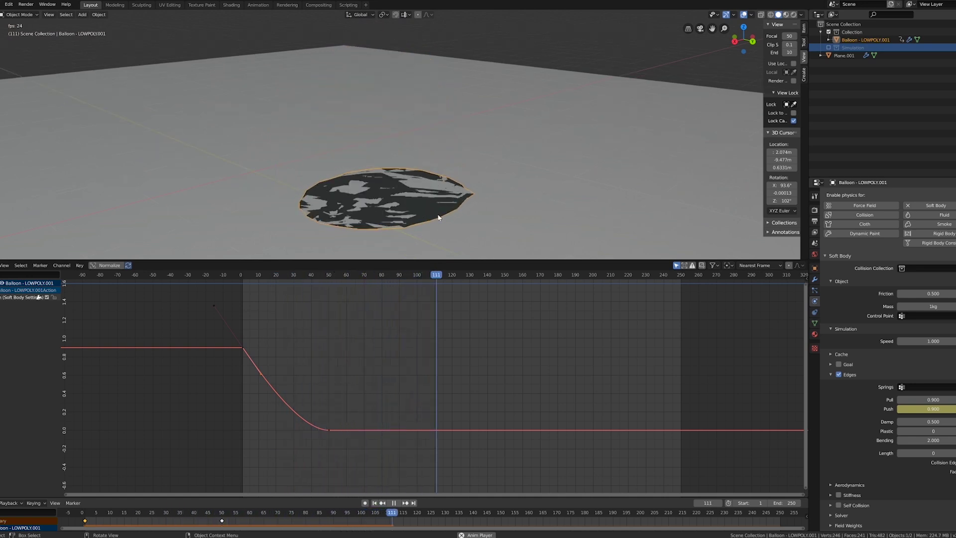
key(space)
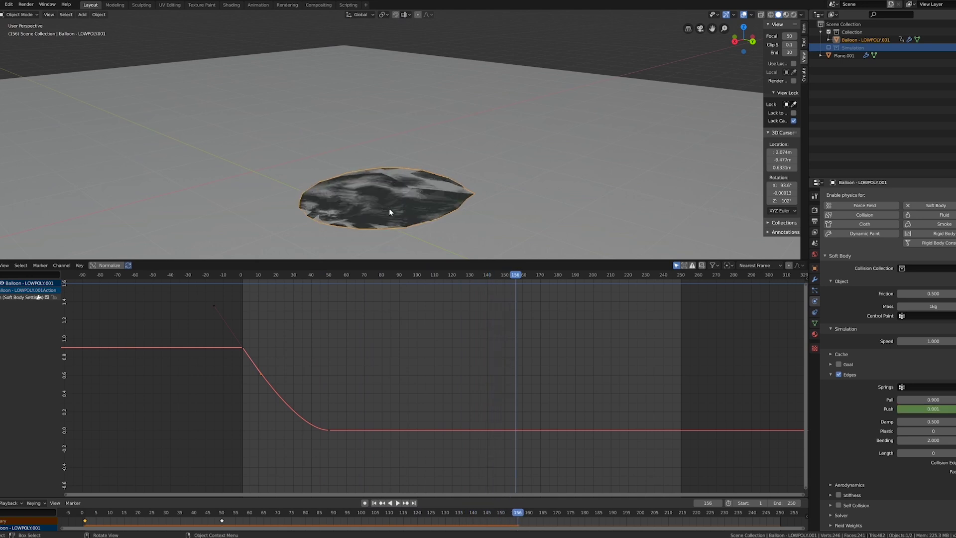
Expand the Self Collision settings to inspect them, then collapse them
key(shift+Left)
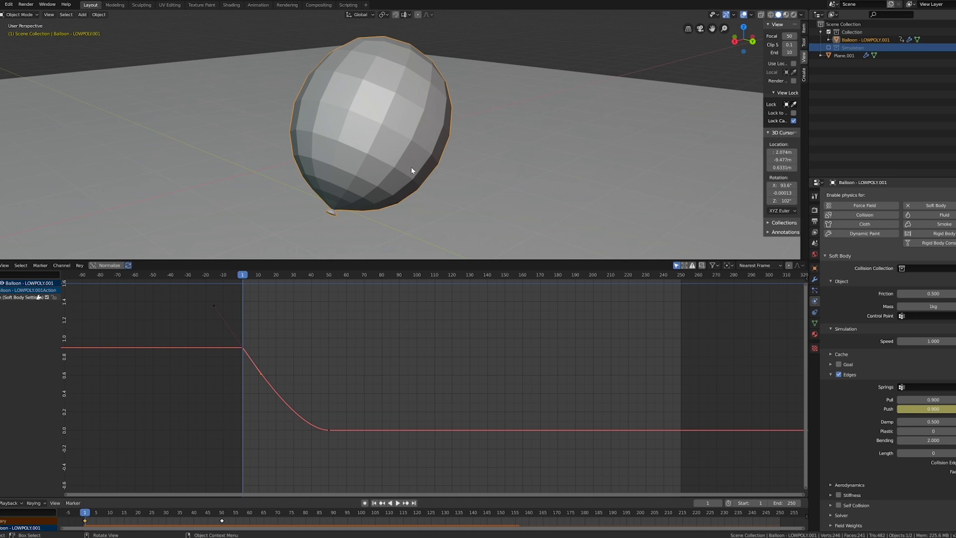
click(839, 505)
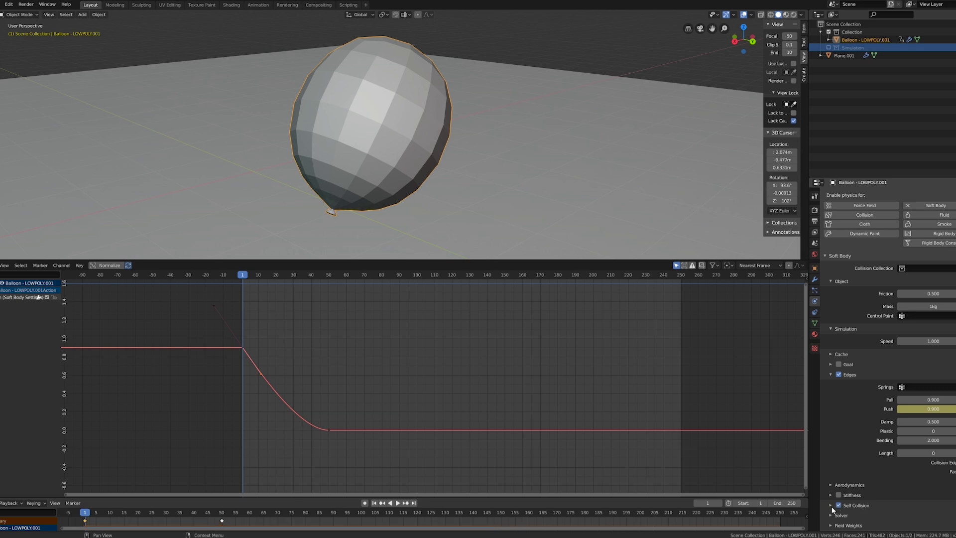
click(831, 506)
scroll(896, 488, down, 2)
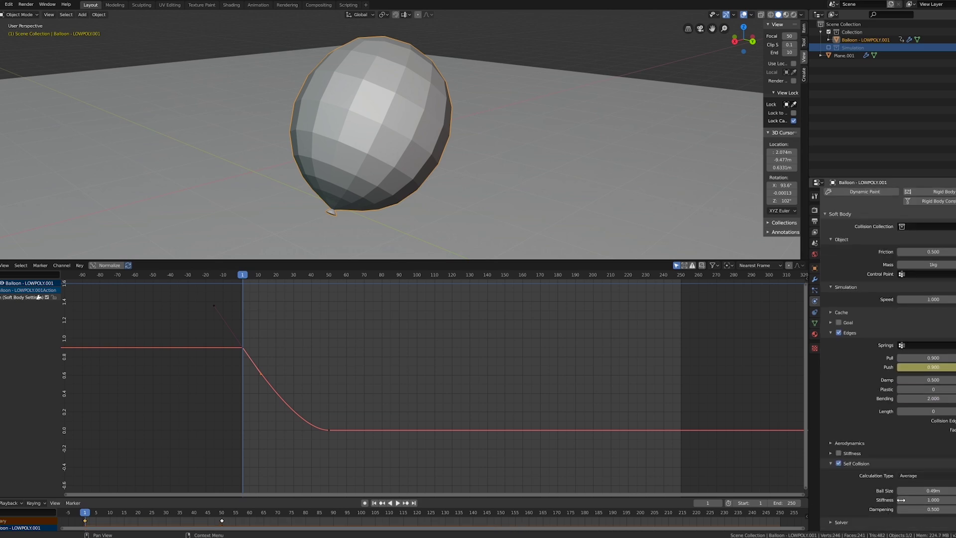
click(830, 463)
Play the grey balloon deflating flat from frame 1 and orbit to a low side angle
key(space)
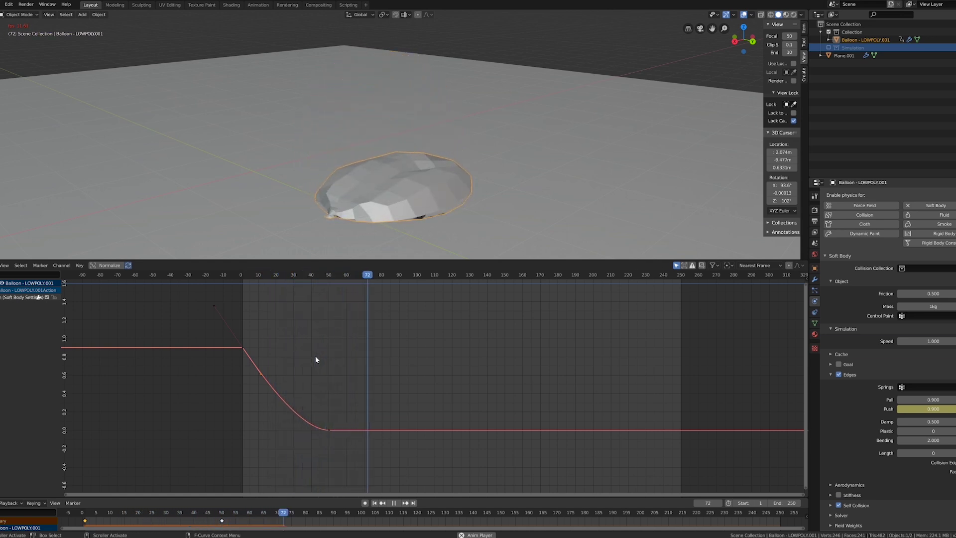
key(shift+Left)
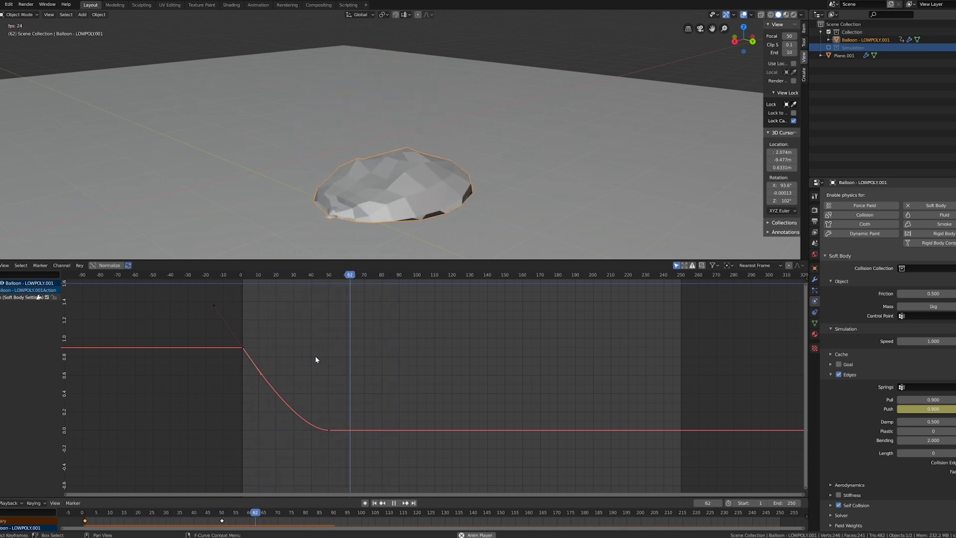
key(shift+Left)
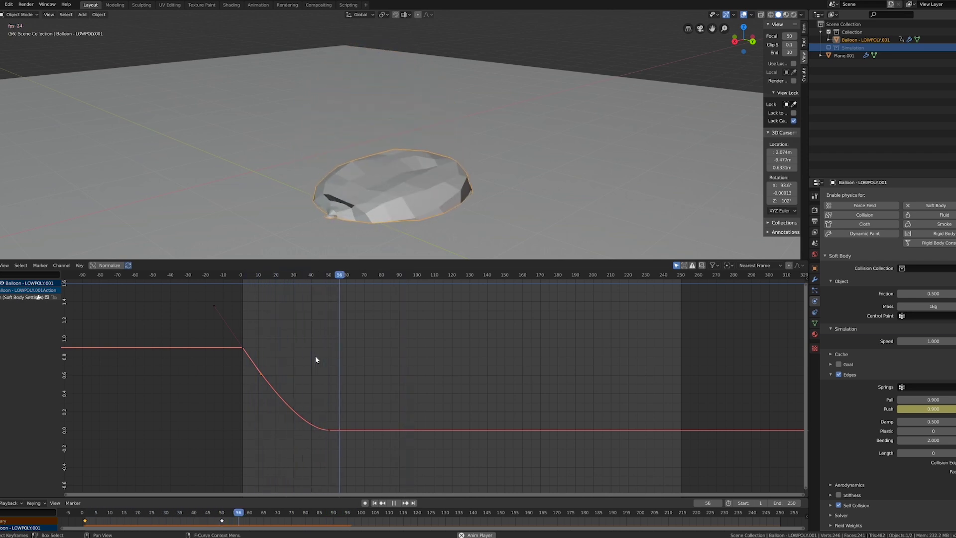
key(shift+Left)
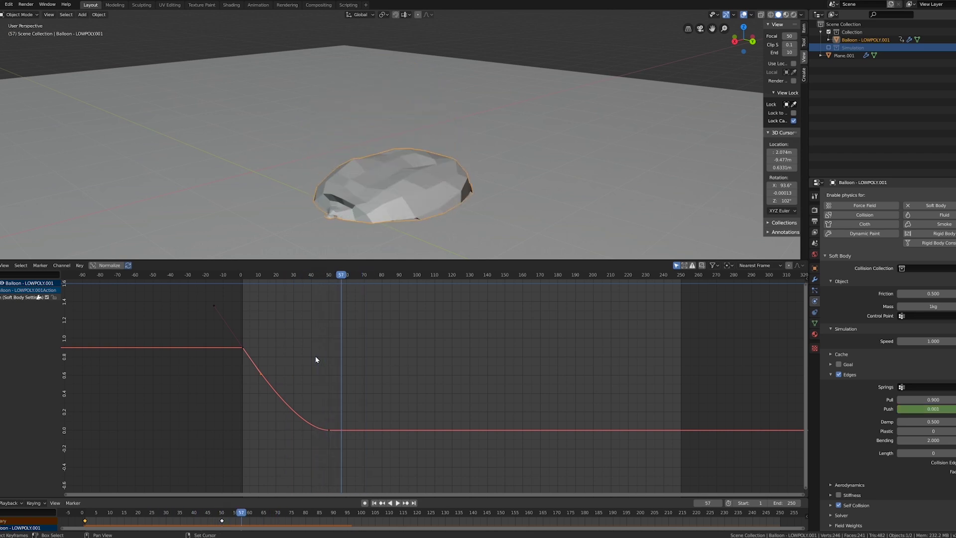
key(Escape)
middle_drag(460, 181, 480, 198)
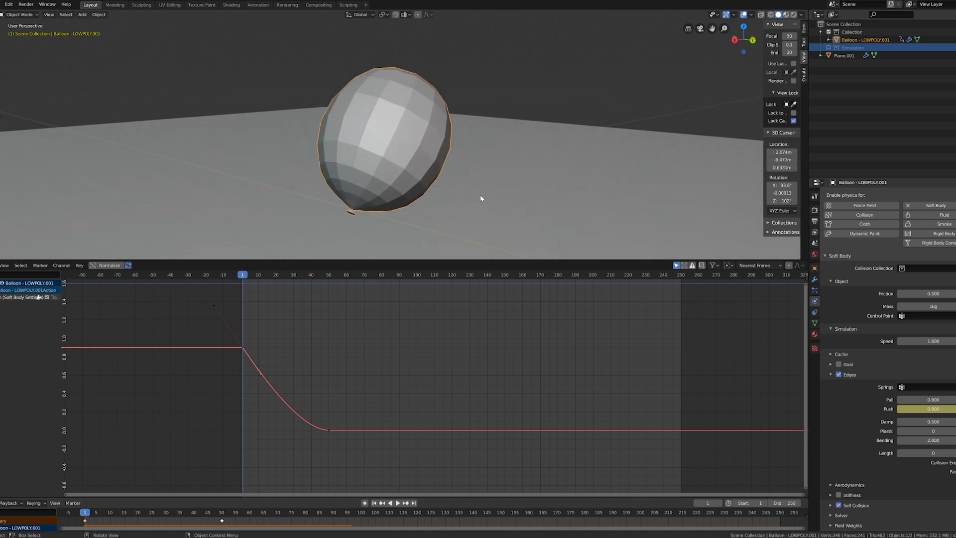
Create a new balloon material and set its viewport display colour to reddish pink
click(815, 335)
click(879, 227)
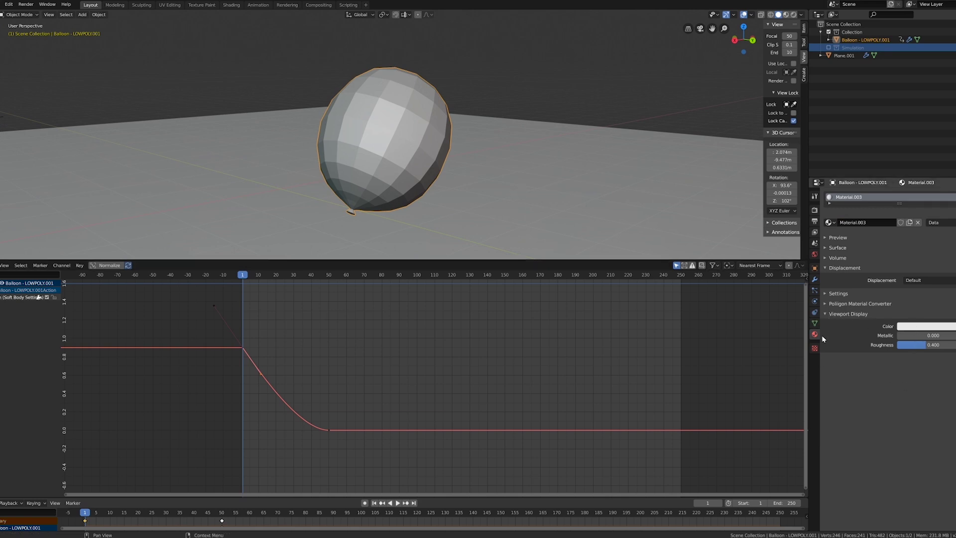
click(918, 329)
drag(929, 240, 924, 248)
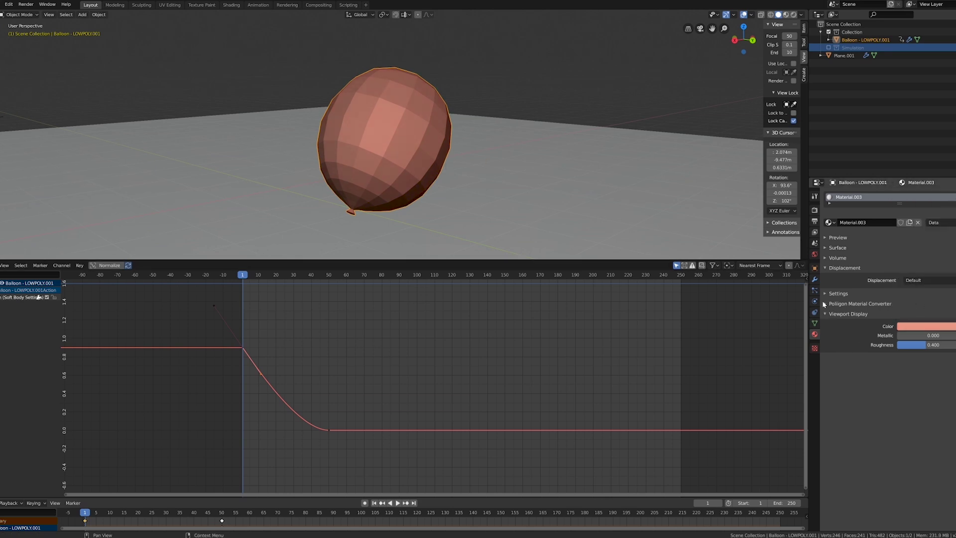
click(814, 280)
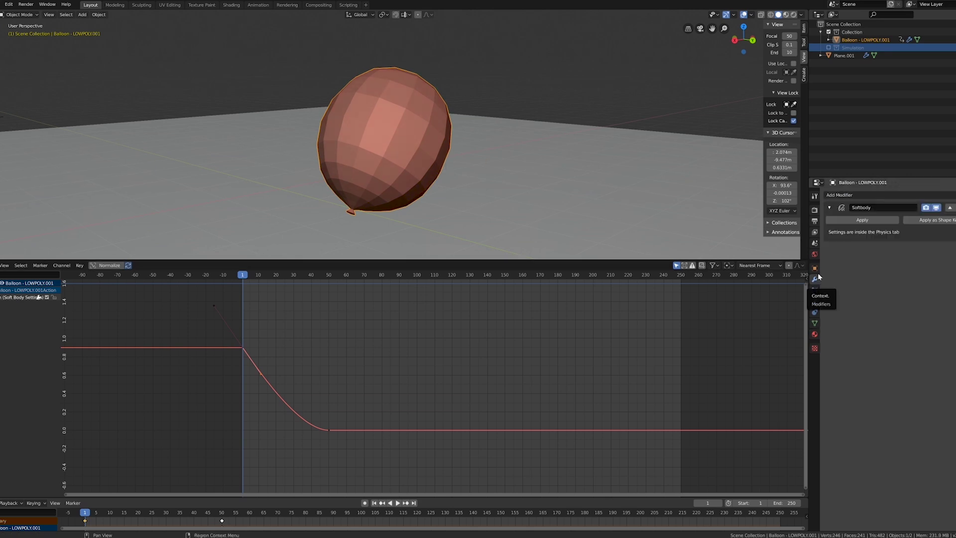
Add a Subdivision Surface modifier and play the smooth red balloon deflating
click(875, 195)
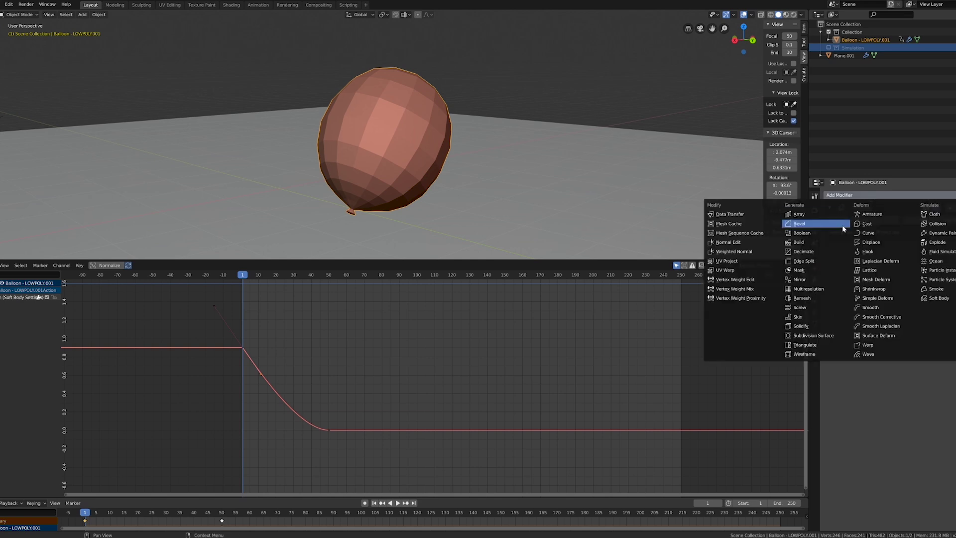
click(810, 337)
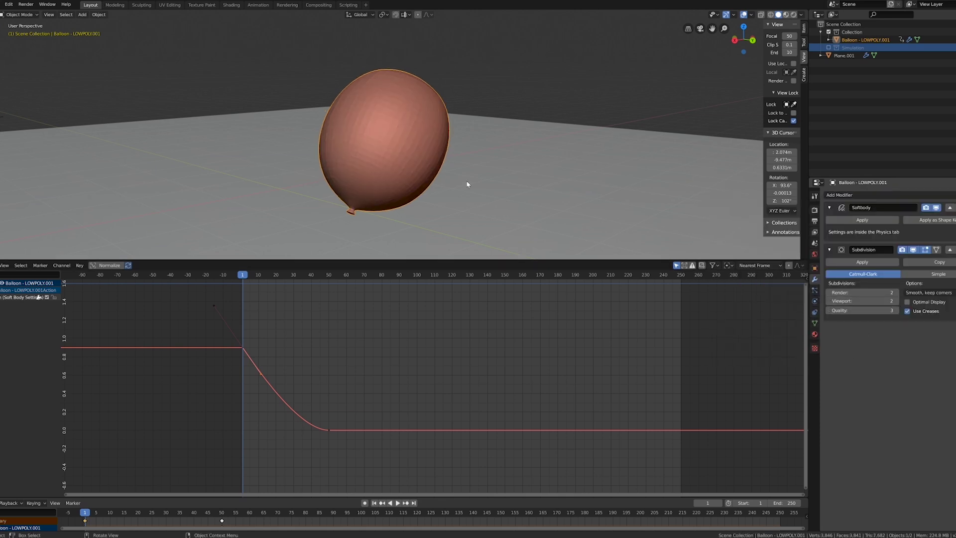
key(space)
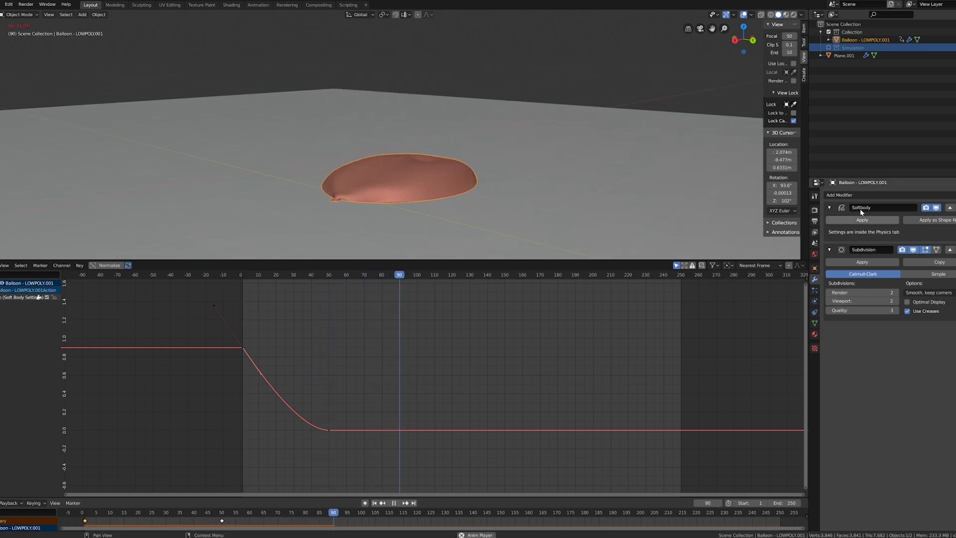
key(shift+Left)
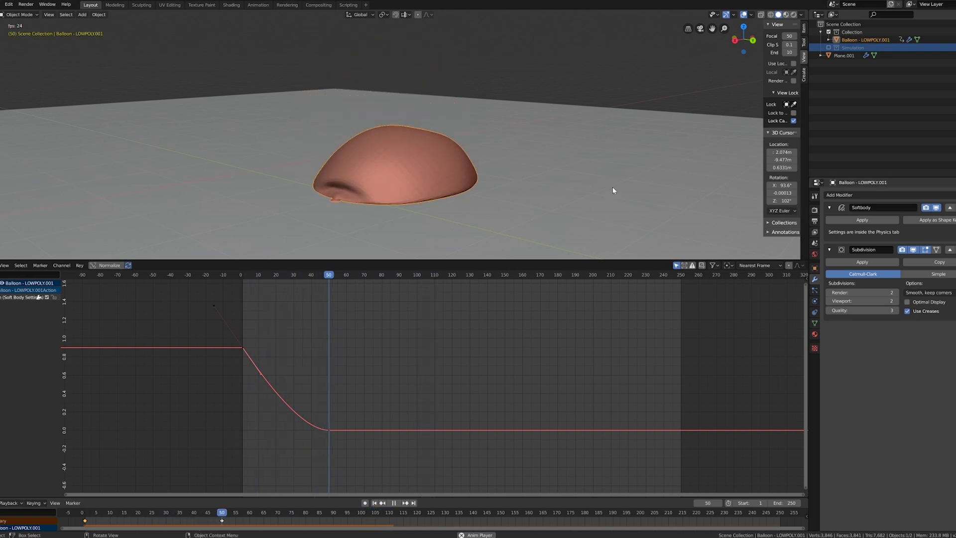
key(shift+Left)
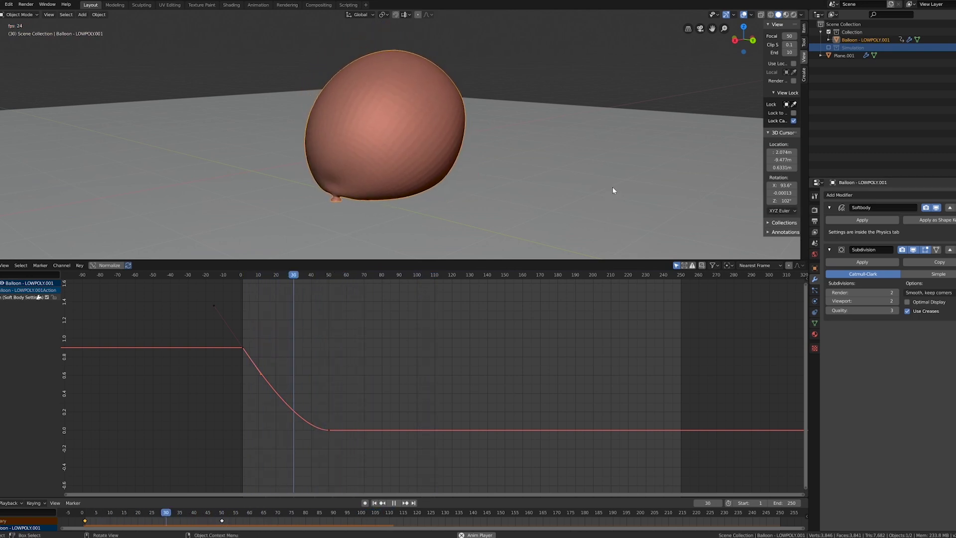
key(shift+Left)
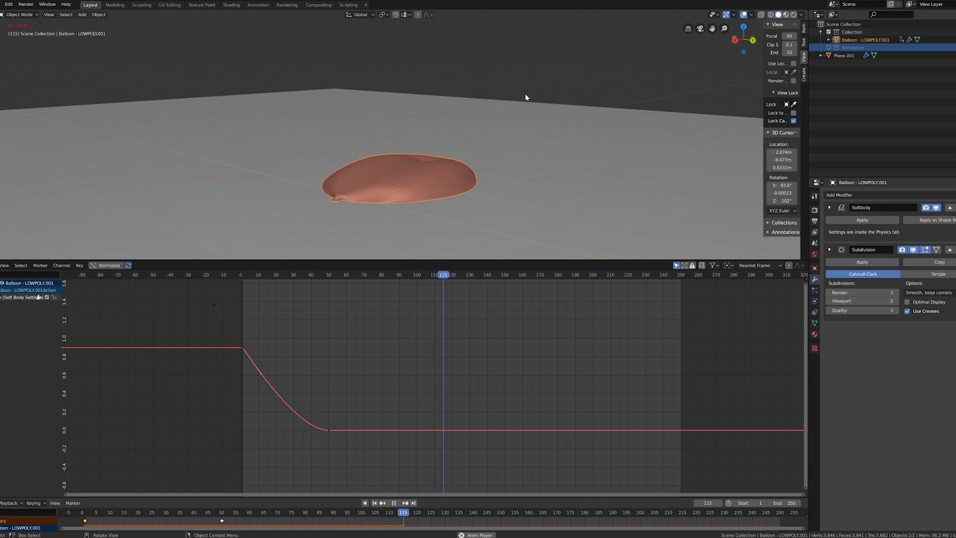
key(Escape)
key(space)
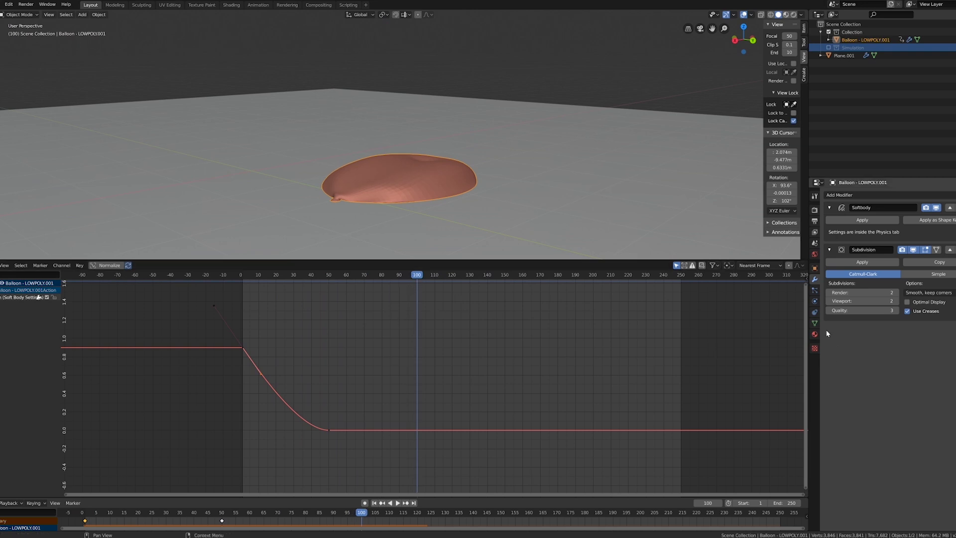
Keyframe soft-body Push at frame 100, then set it to 0.95 and keyframe it at frame 125
click(815, 302)
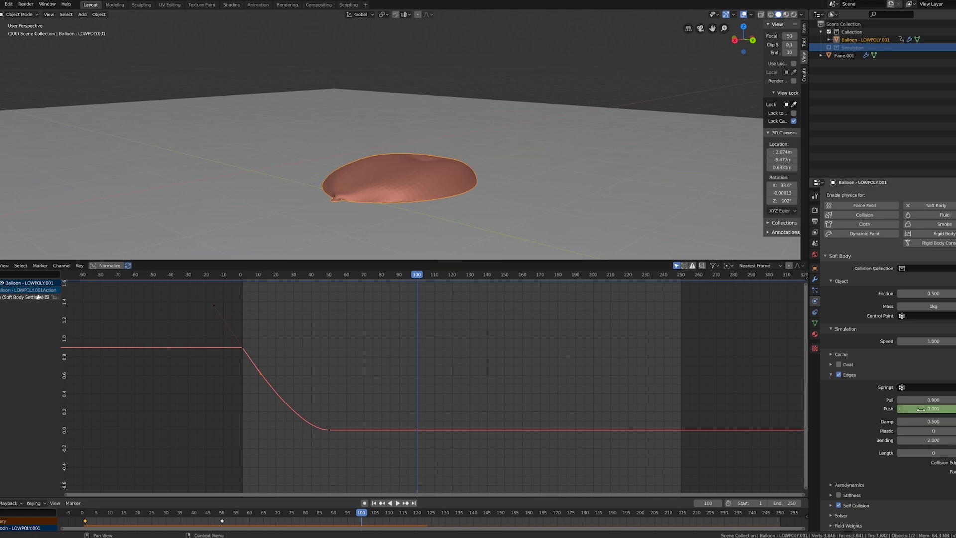
key(i)
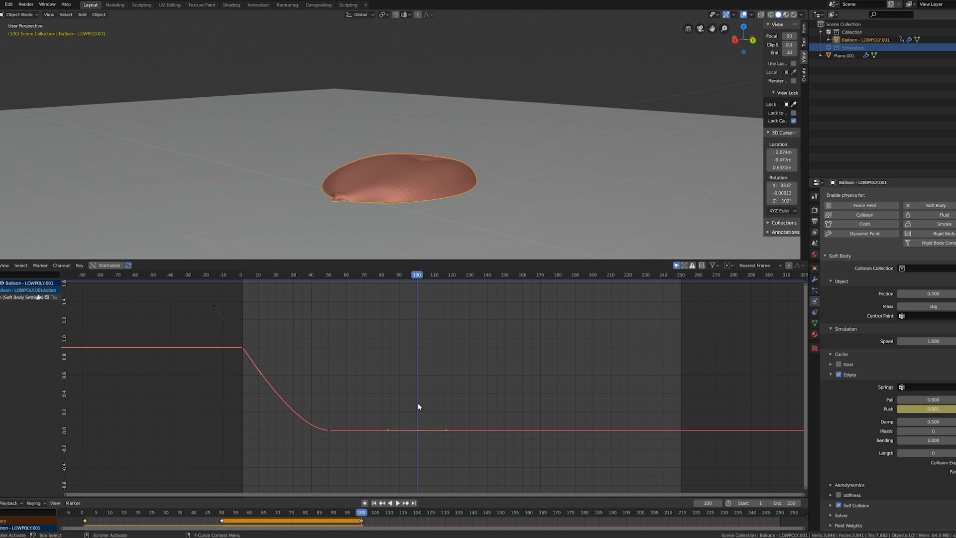
key(space)
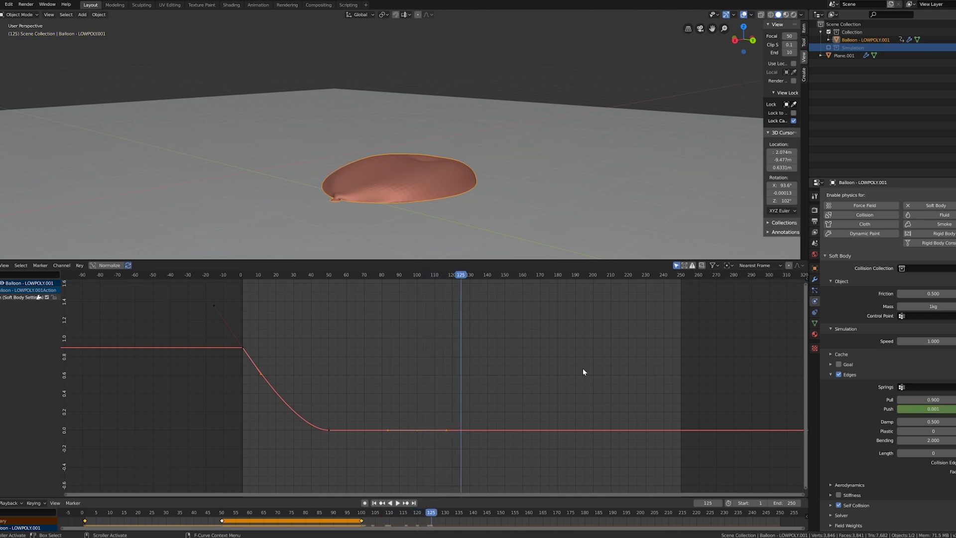
click(932, 409)
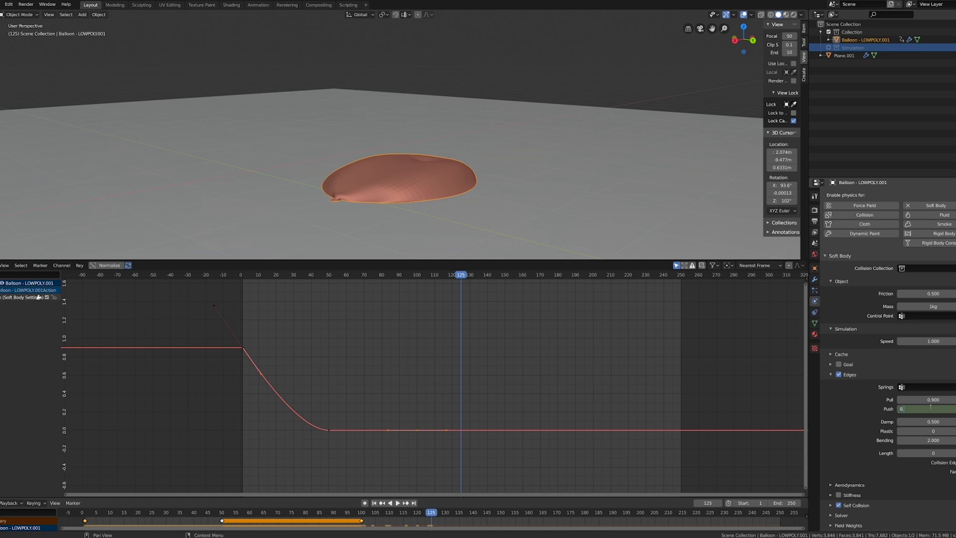
key(Return)
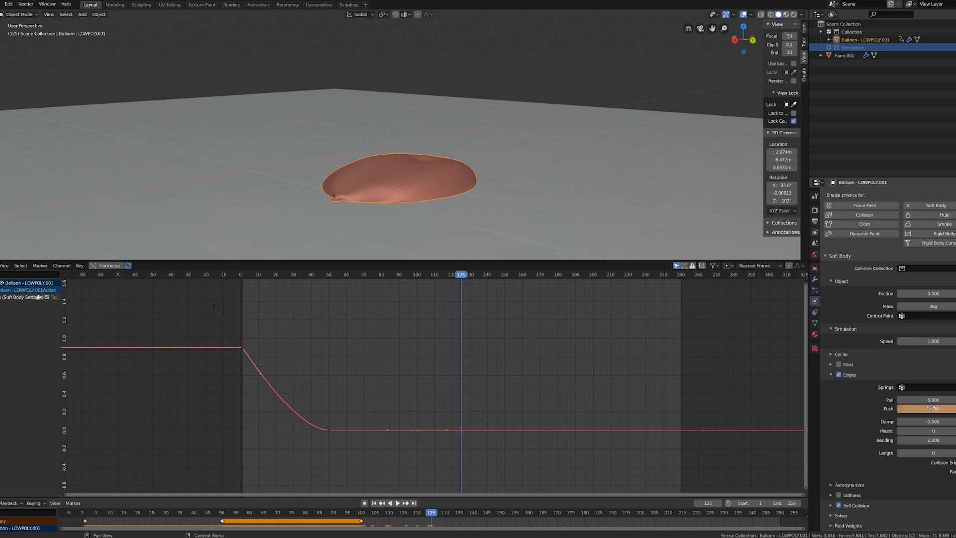
key(i)
key(shift+Left)
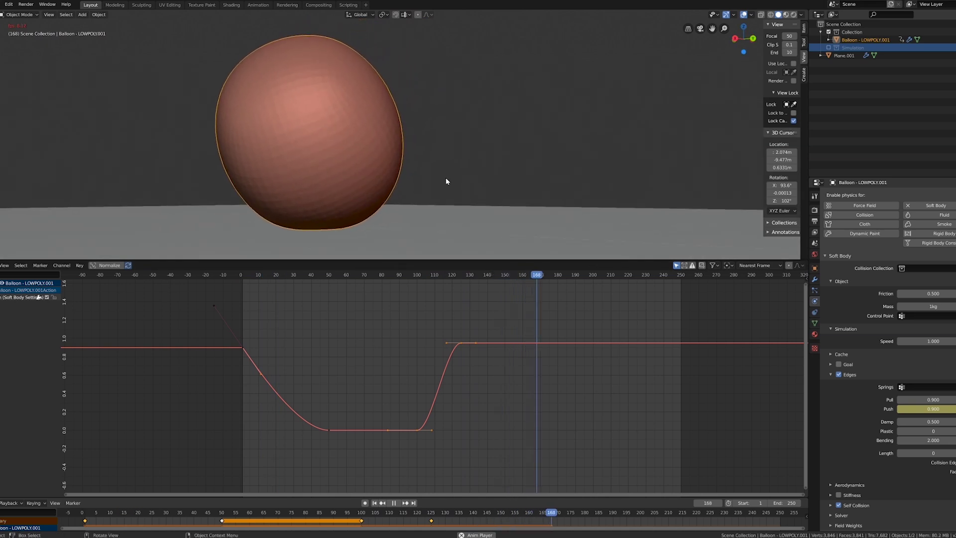
Replay the animation from the start, then scrub to frame 100 and play the reinflation from there
key(shift+Left)
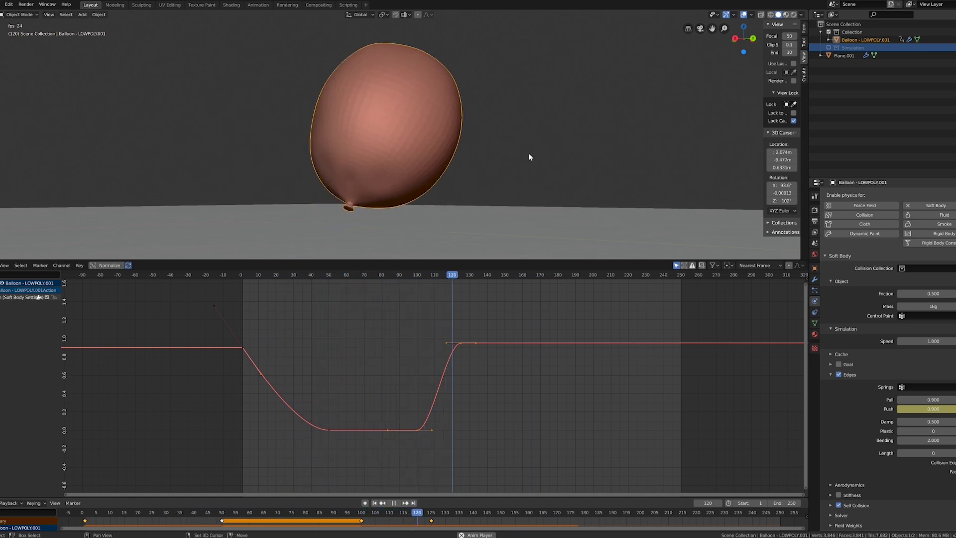
key(shift+Left)
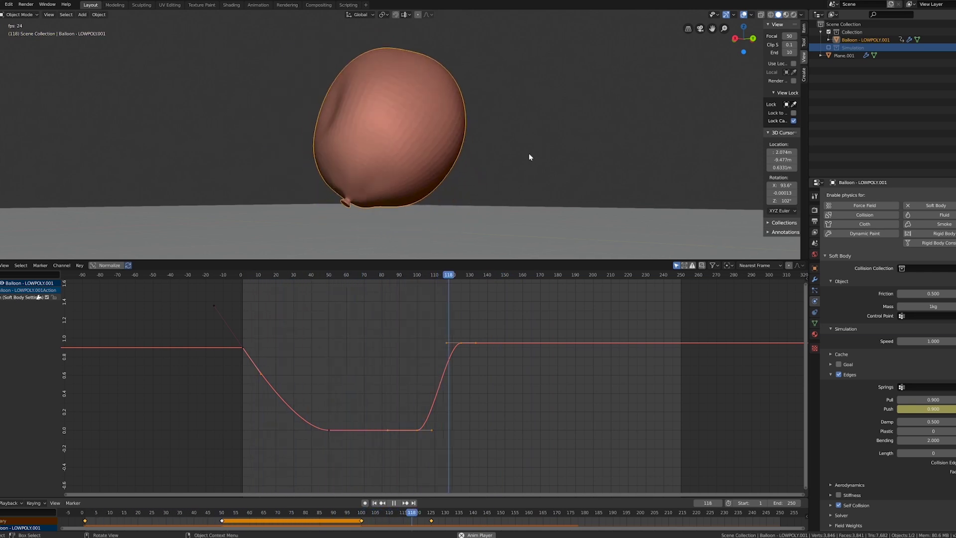
key(shift+Left)
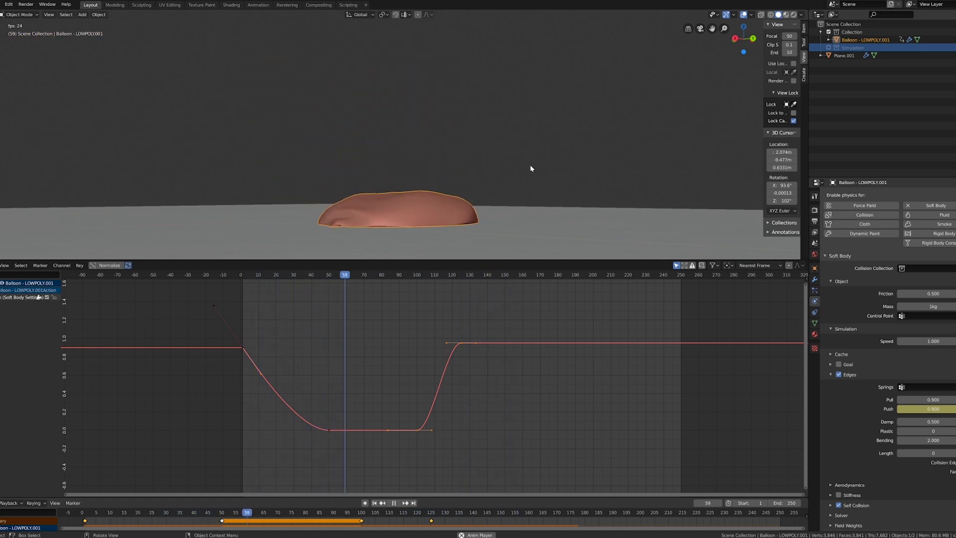
key(space)
middle_drag(506, 166, 505, 180)
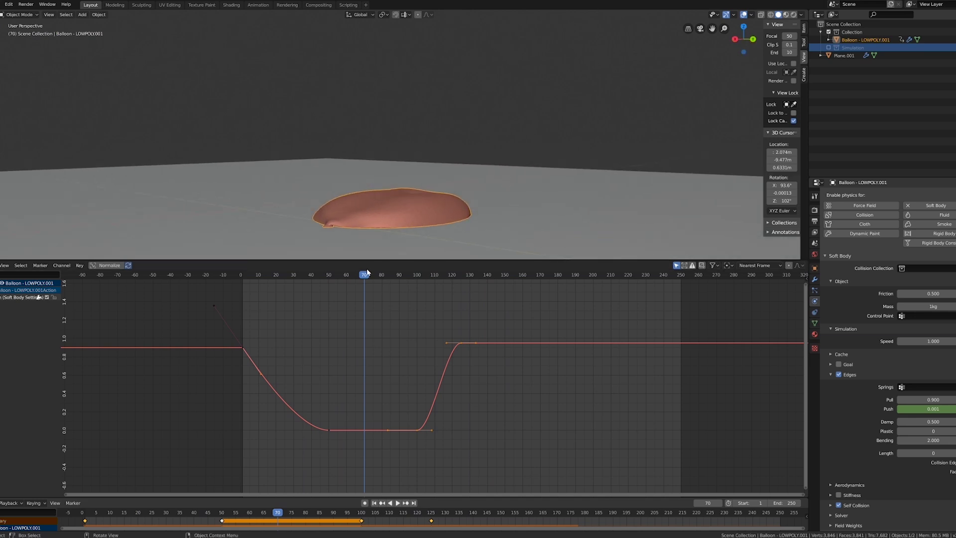
drag(364, 277, 417, 280)
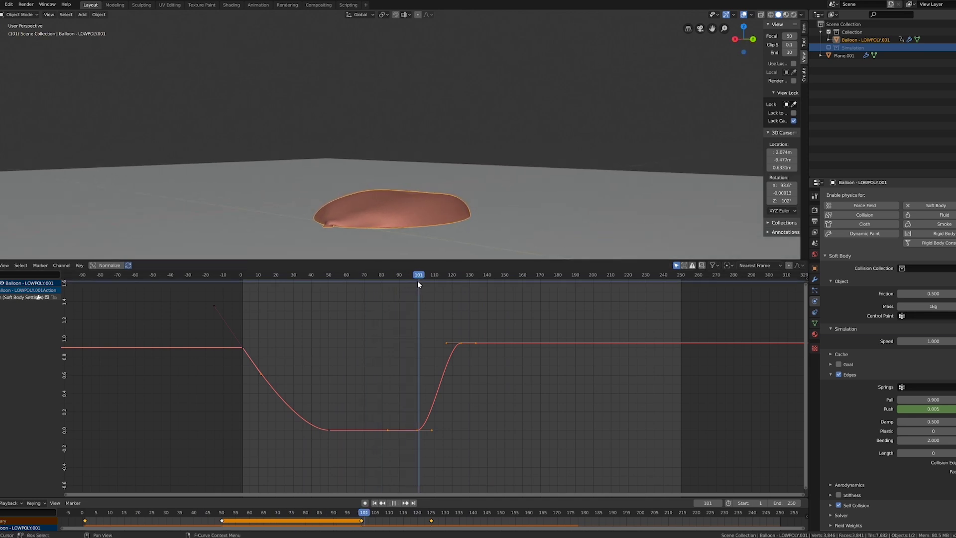
key(space)
key(space)
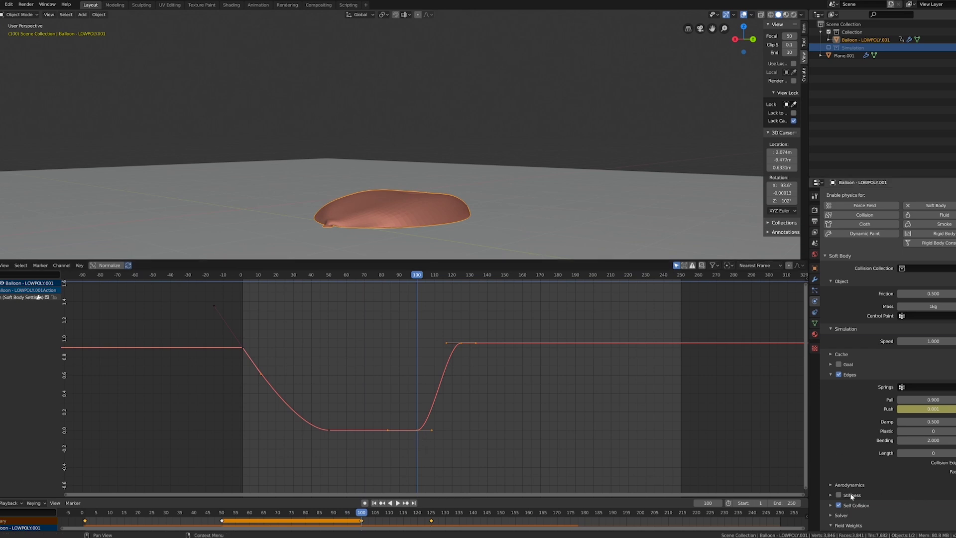
Keyframe the Gravity field weight at frame 100, set it to -0.1 later, and replay from the start
scroll(865, 495, down, 6)
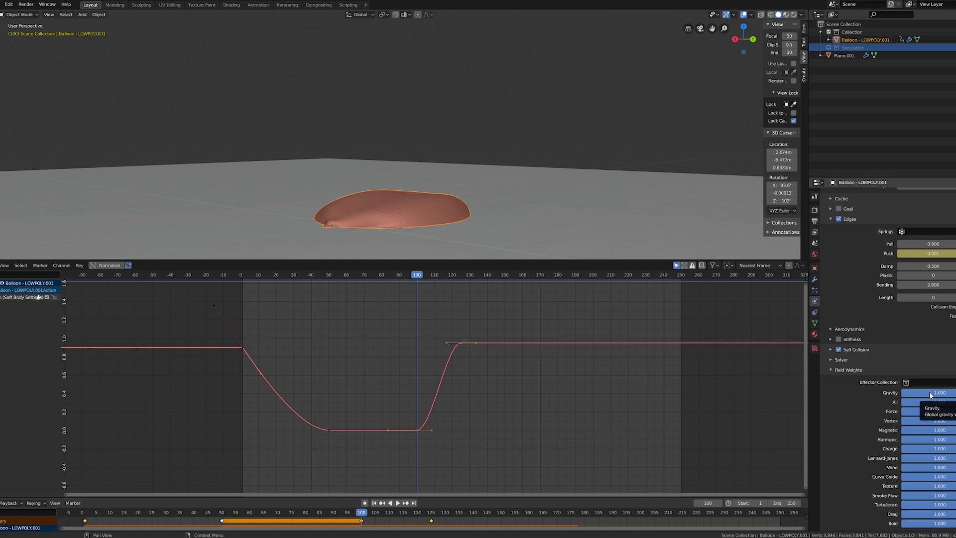
key(i)
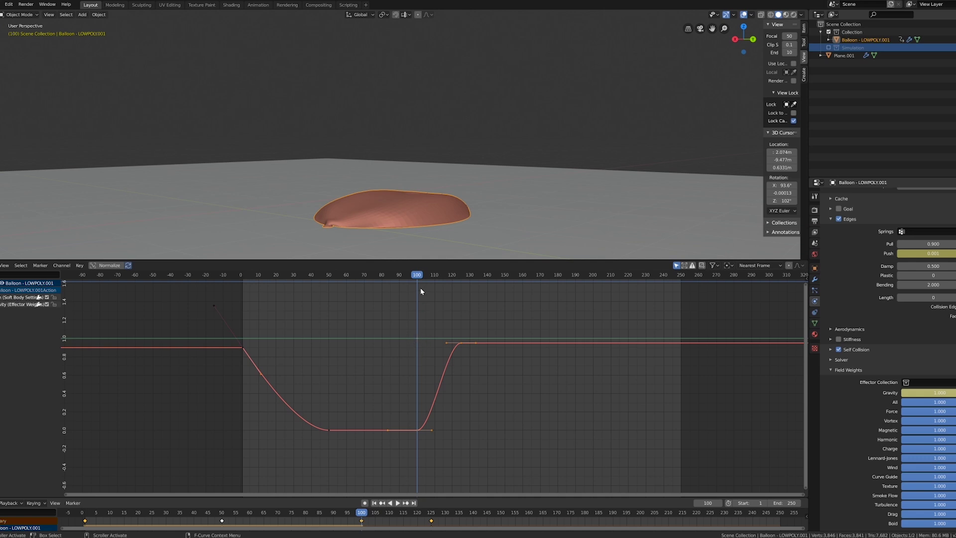
drag(419, 279, 505, 283)
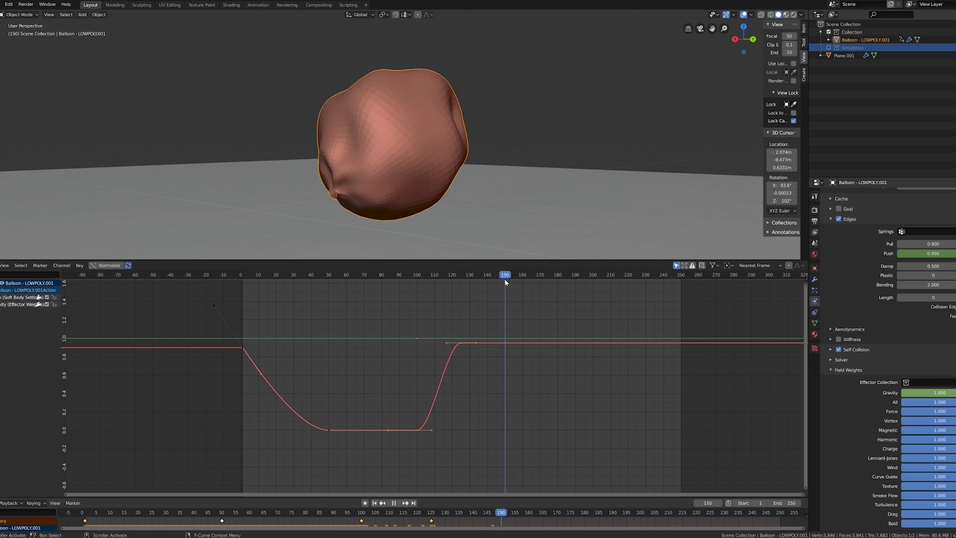
click(942, 393)
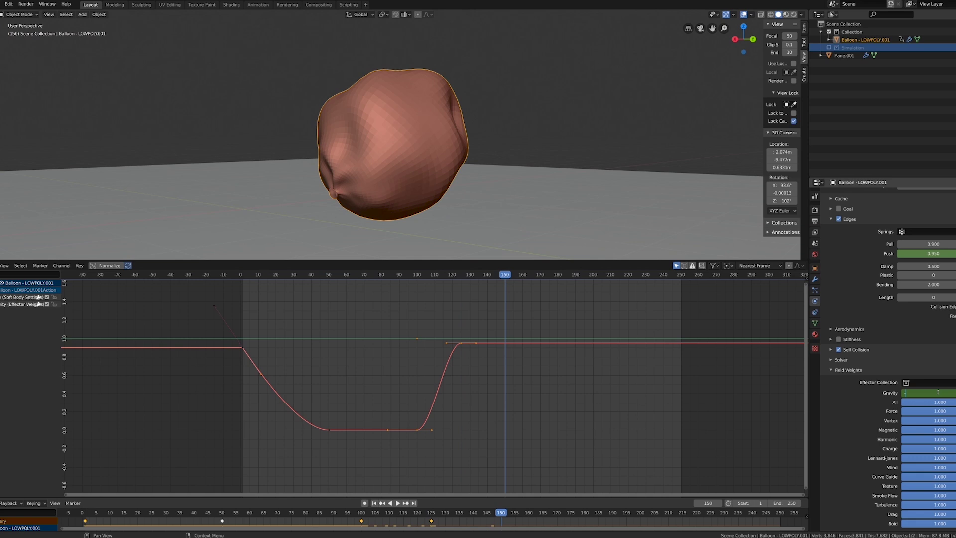
text(-0.1)
key(Return)
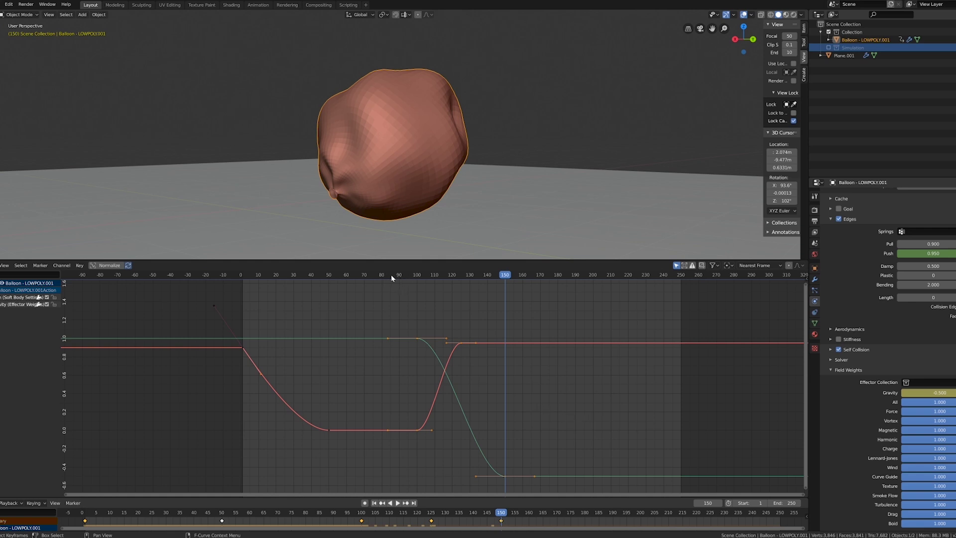
key(shift+Left)
key(space)
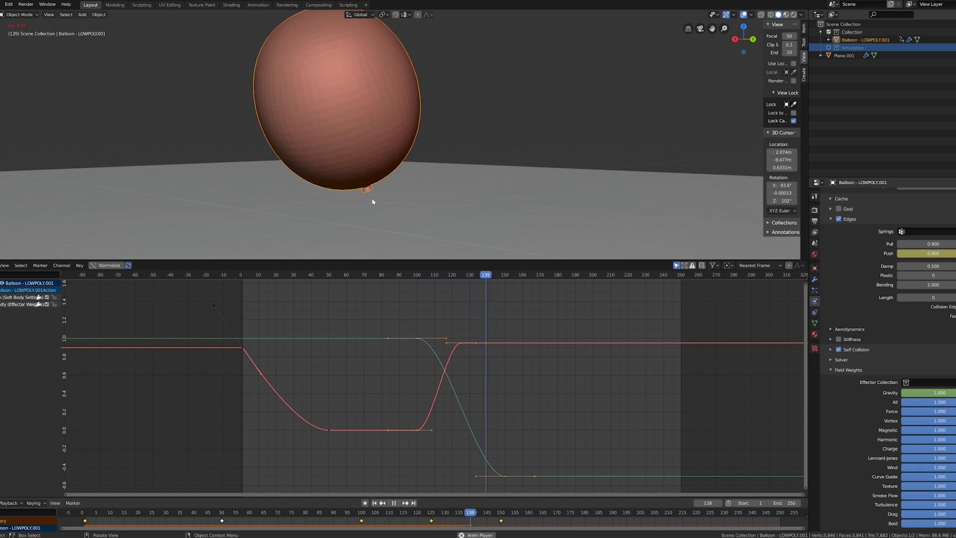
Watch the balloon reinflate and float away while orbiting, then stop back at frame 1
scroll(352, 186, down, 6)
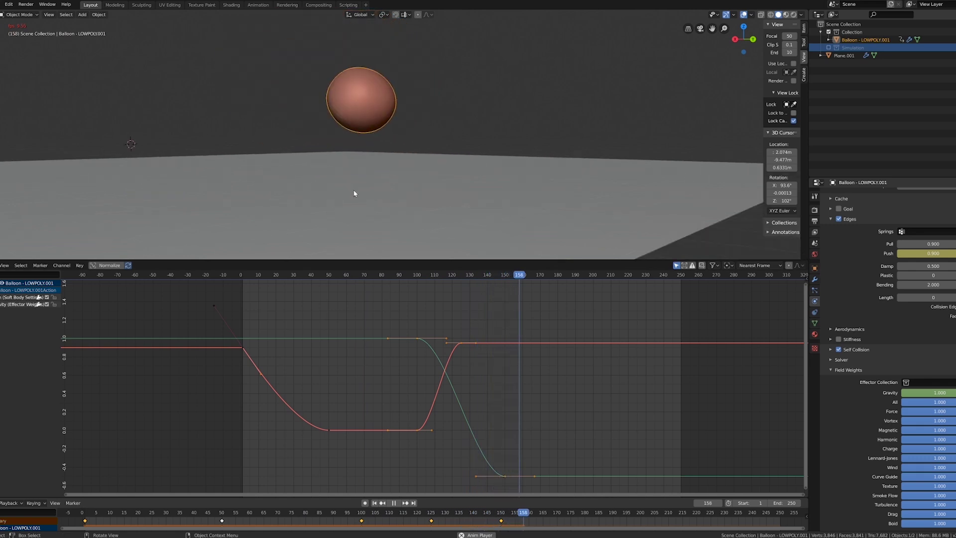
middle_drag(353, 181, 398, 199)
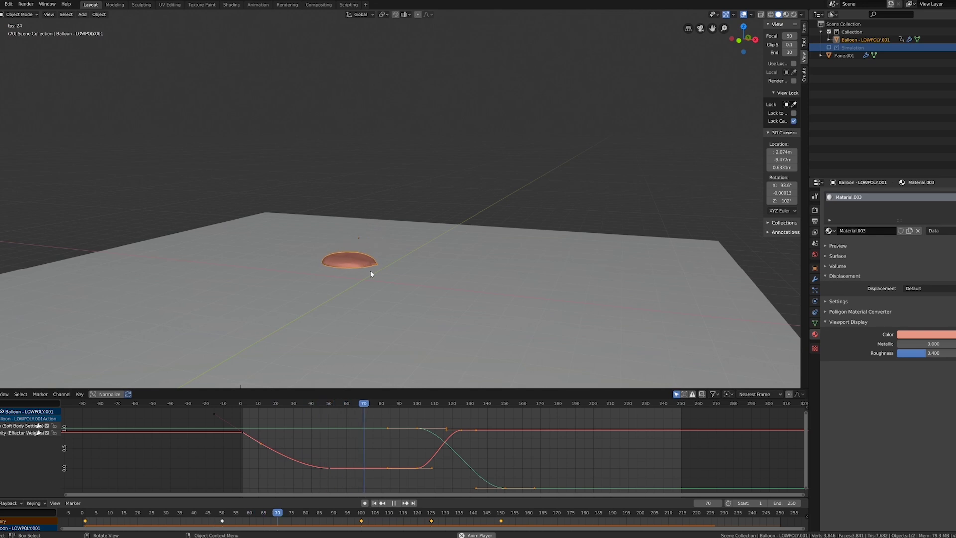
mouse_move(364, 273)
middle_down()
mouse_move(413, 269)
mouse_move(348, 275)
mouse_move(367, 256)
middle_up()
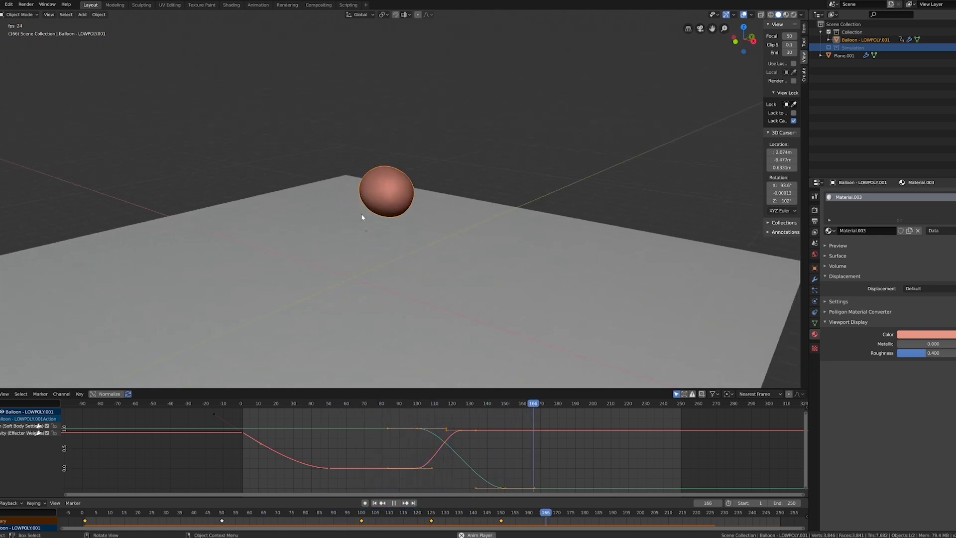
middle_drag(396, 207, 408, 249)
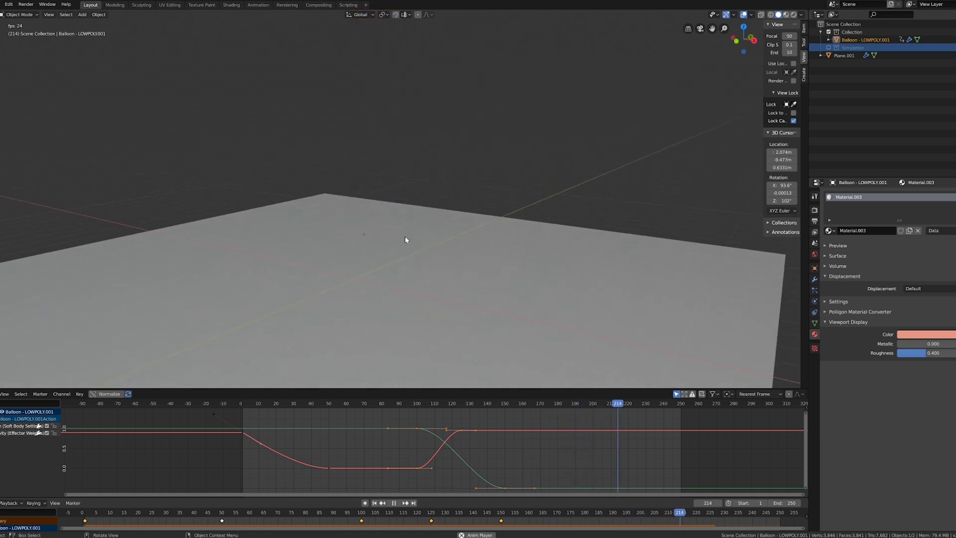
key(shift+Left)
key(Escape)
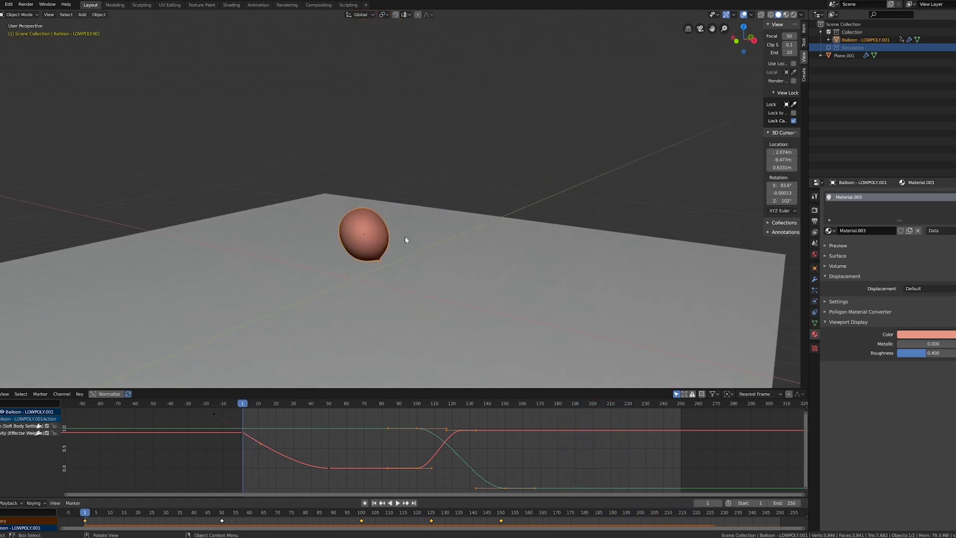
Enlarge the graph editor area and switch the viewport to top view
middle_drag(387, 274, 382, 269)
scroll(428, 420, down, 1)
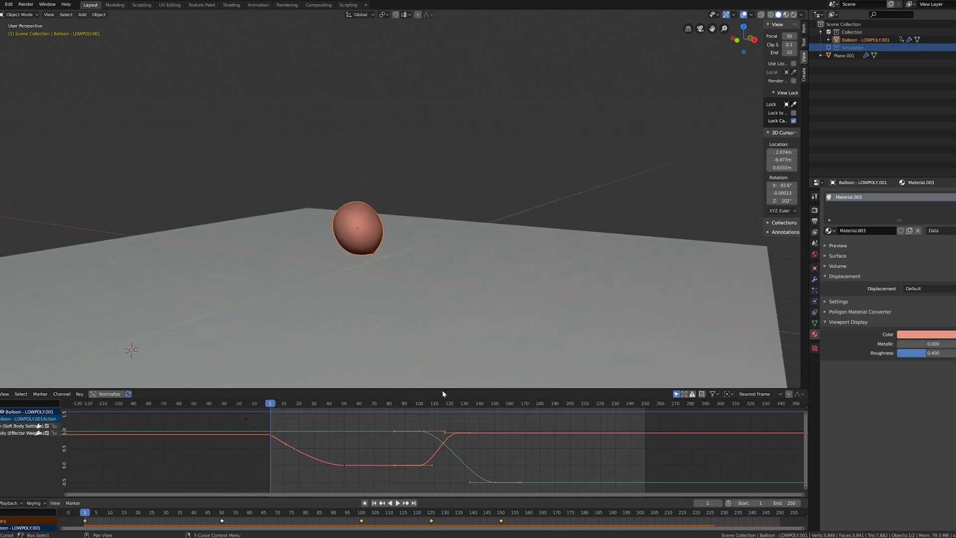
drag(442, 389, 435, 361)
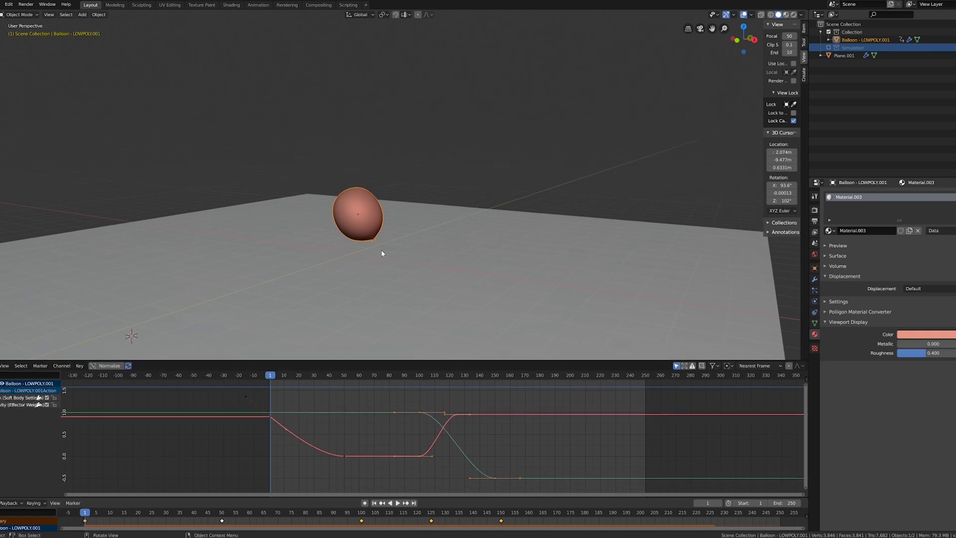
key(KP_7)
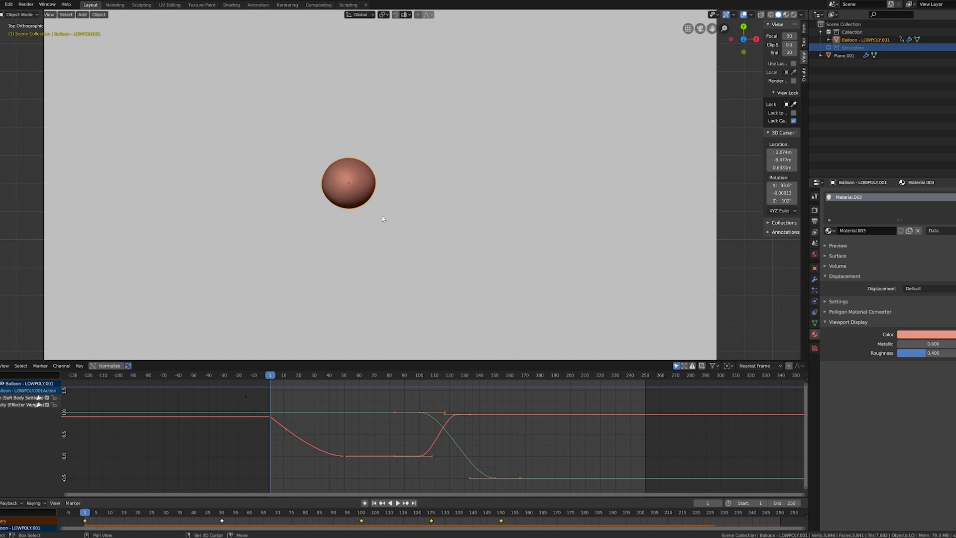
Duplicate the balloon below-right of the original and rotate the copy freely
key(shift+d)
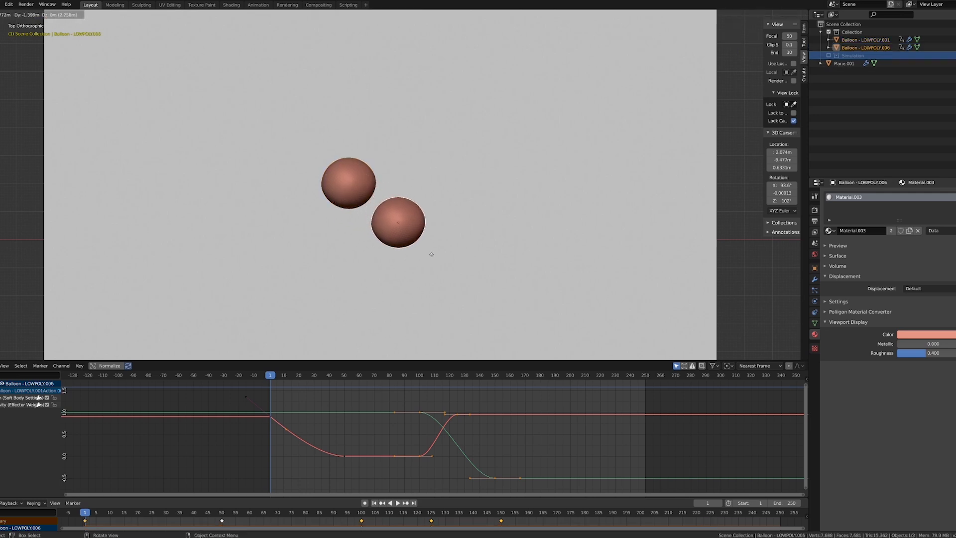
click(432, 254)
middle_drag(431, 254, 439, 189)
key(r)
key(r)
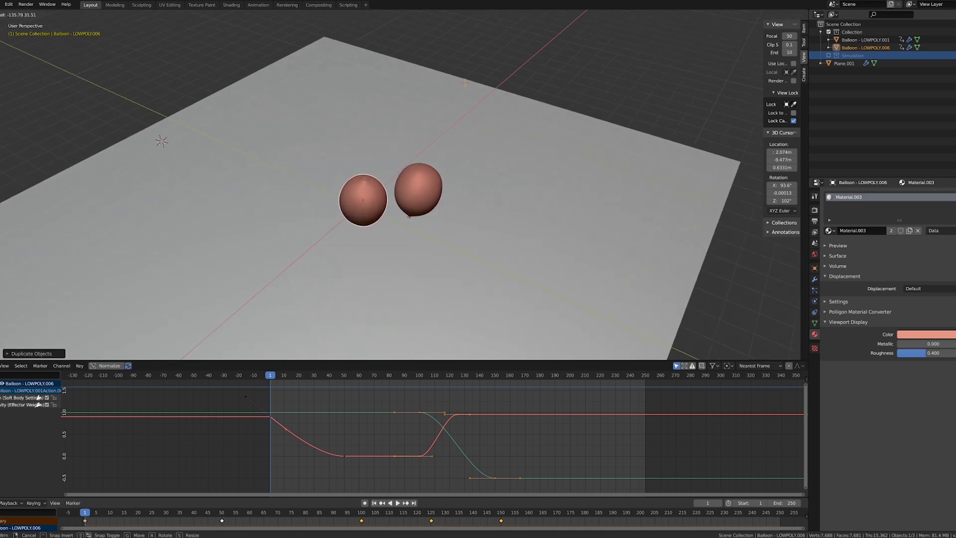
click(385, 228)
middle_drag(385, 228, 430, 259)
key(KP_7)
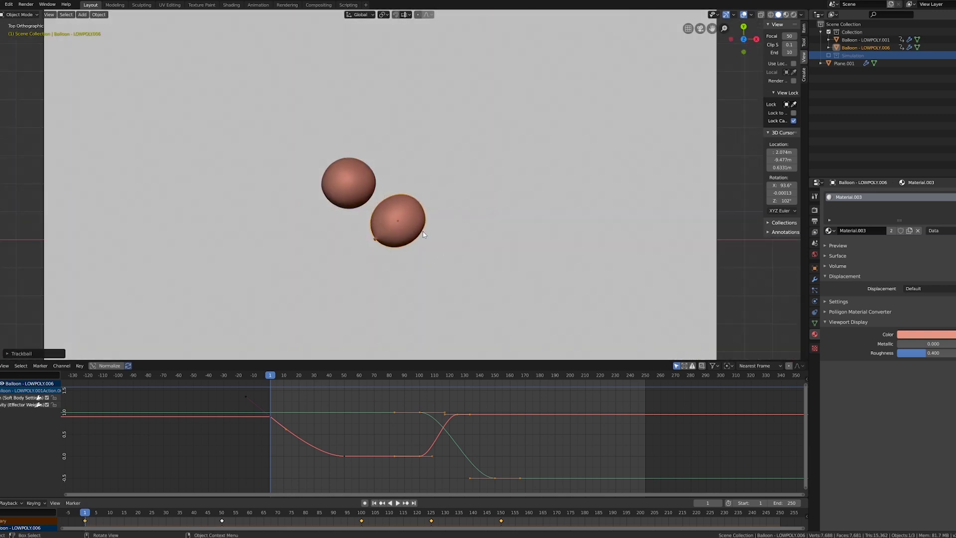
Add a third balloon above and to the right, rotating it from the side view
key(shift+d)
click(448, 173)
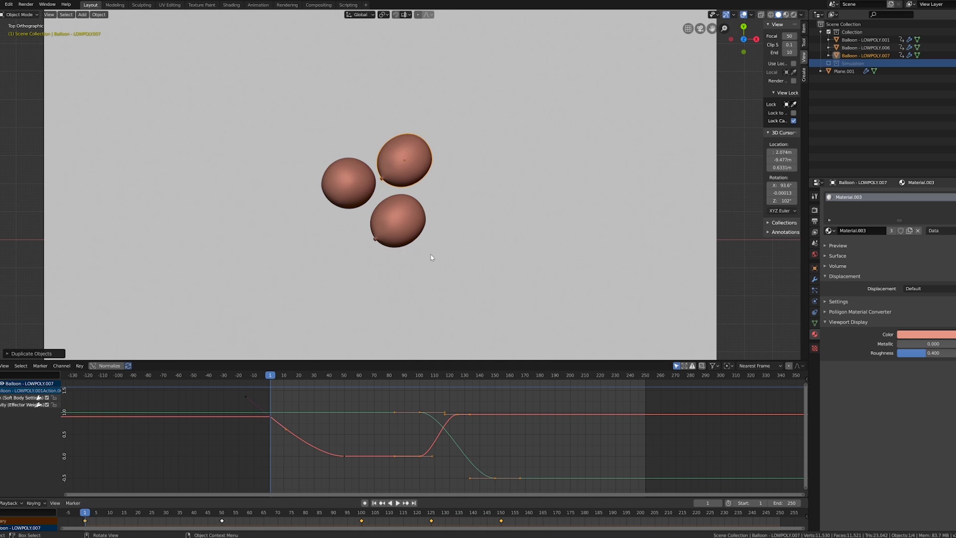
key(KP_3)
key(r)
key(r)
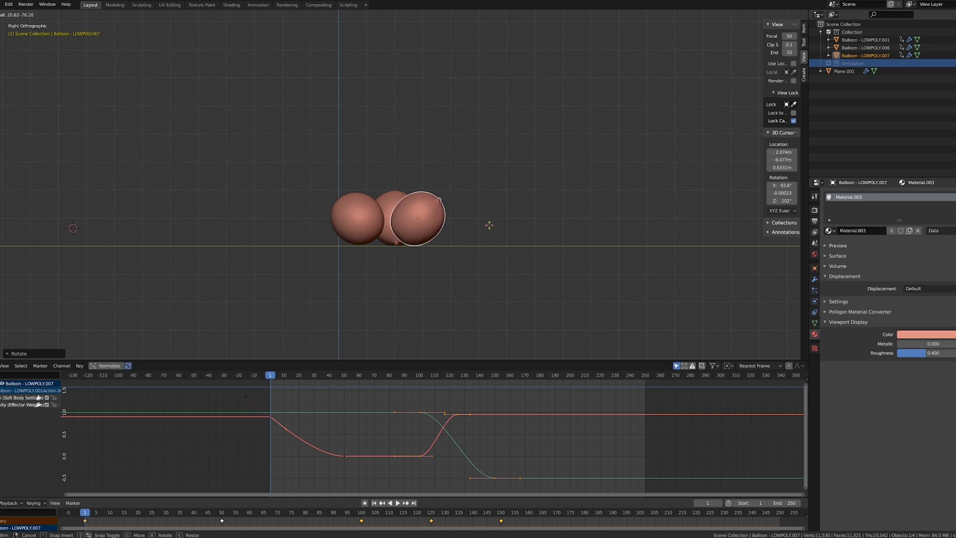
click(546, 258)
mouse_move(546, 258)
middle_down()
mouse_move(481, 229)
mouse_move(472, 241)
mouse_move(533, 256)
middle_up()
key(KP_7)
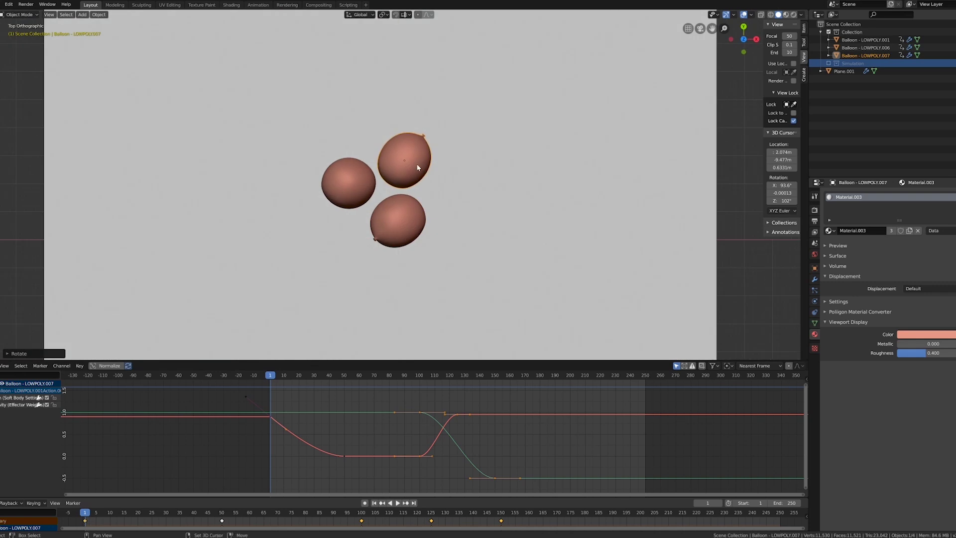
Add a fourth balloon at the group's right with its knot pointing down
key(shift+d)
click(462, 195)
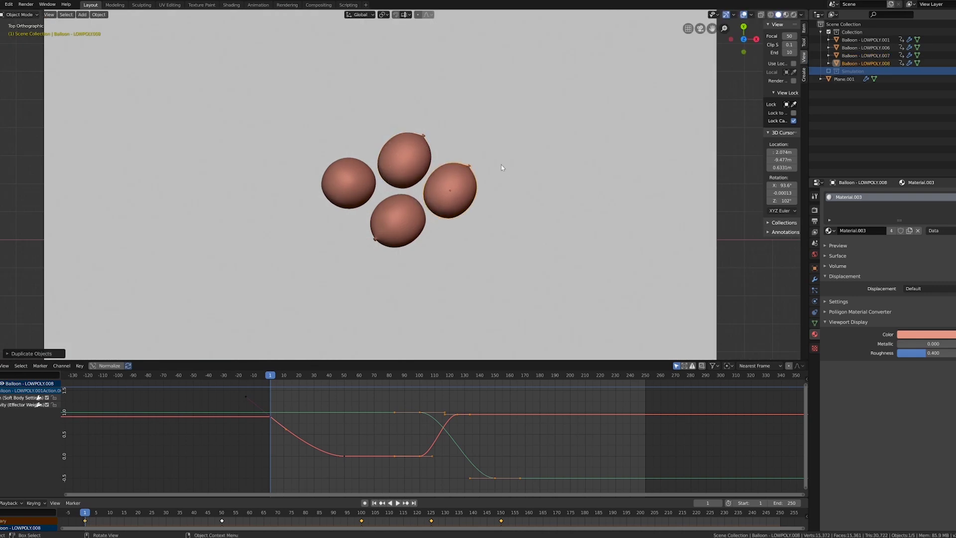
key(r)
click(454, 272)
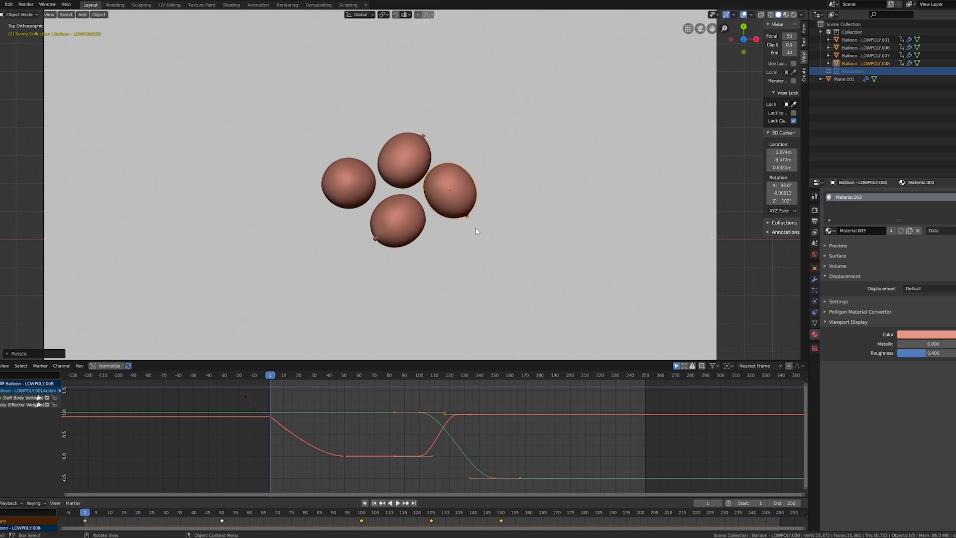
middle_drag(476, 229, 493, 202)
key(KP_7)
scroll(382, 183, up, 2)
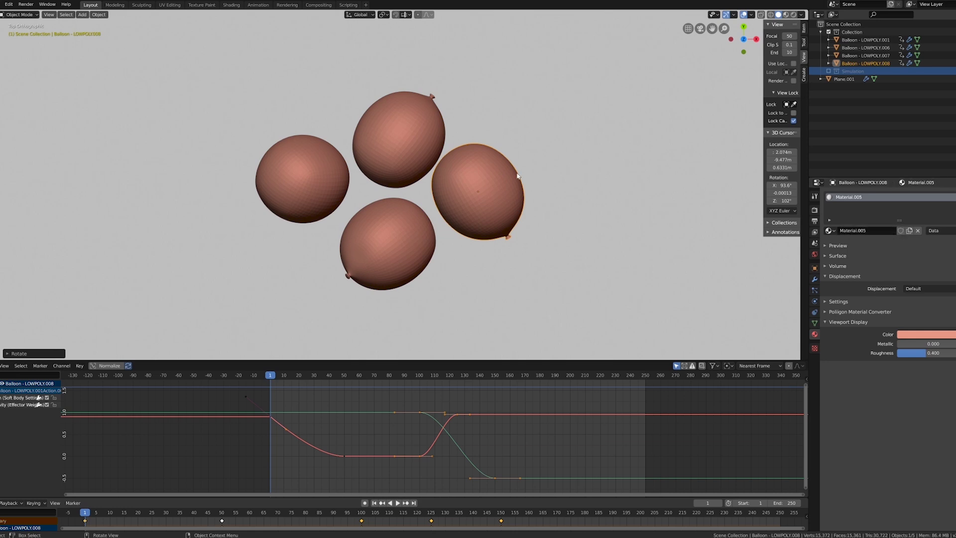
Set viewport display colours: yellow-green right, green bottom, purple left, red top balloon
click(925, 334)
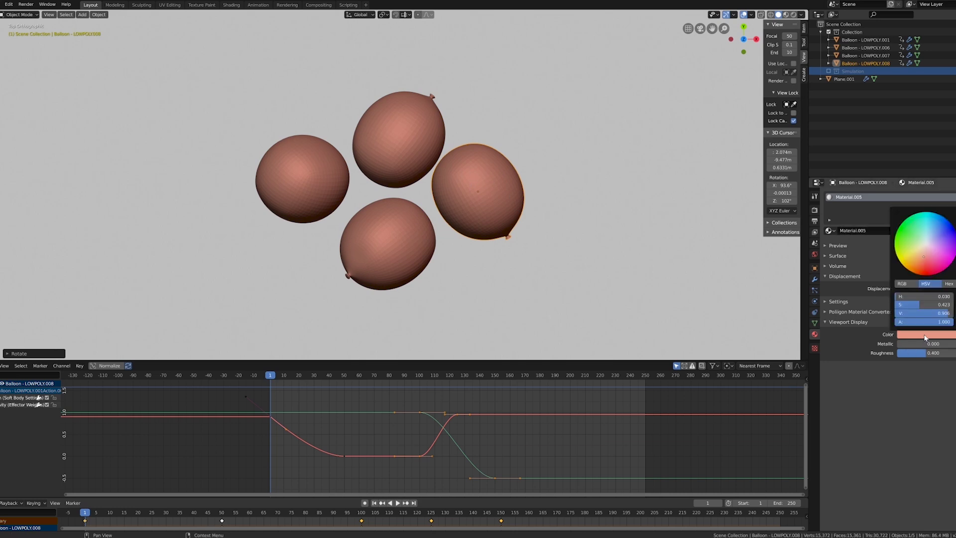
click(919, 269)
click(411, 245)
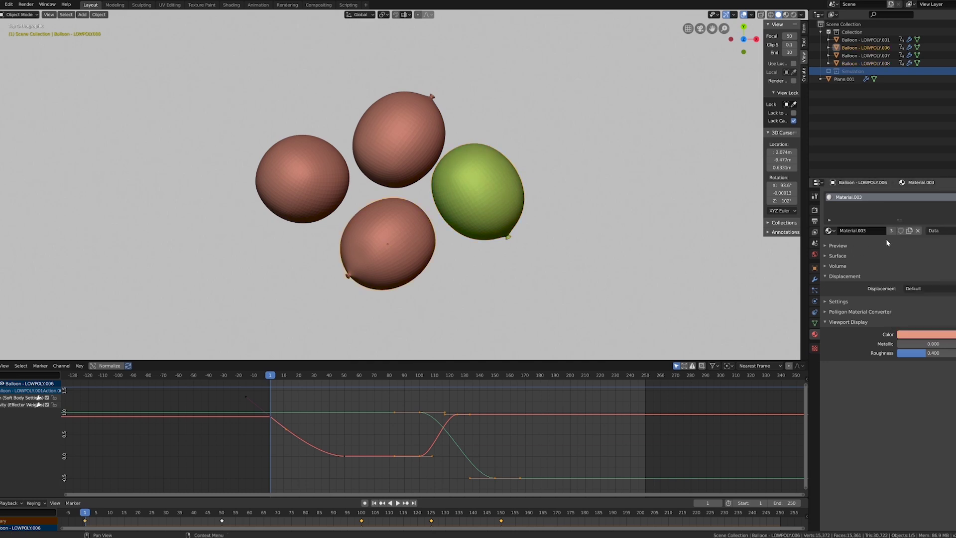
click(912, 337)
click(915, 225)
click(302, 178)
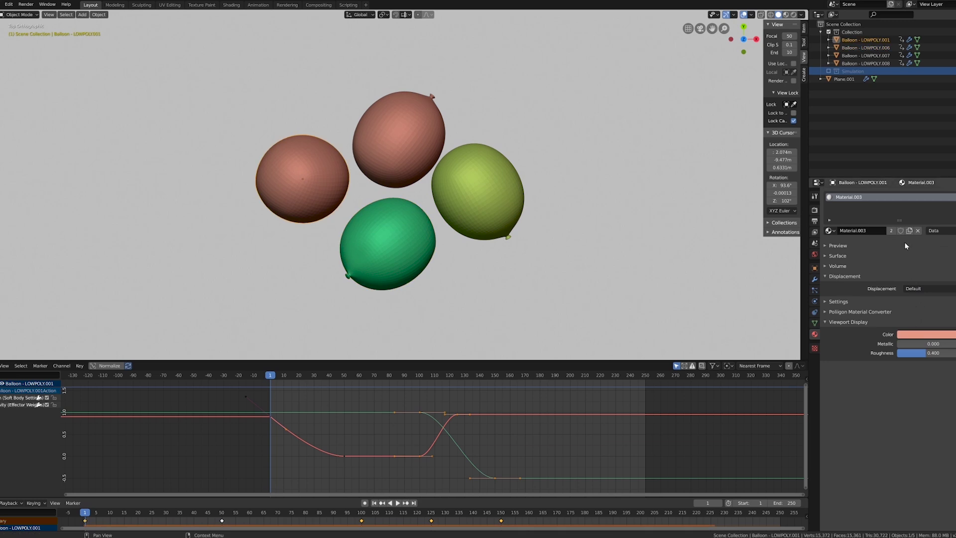
click(914, 334)
click(936, 232)
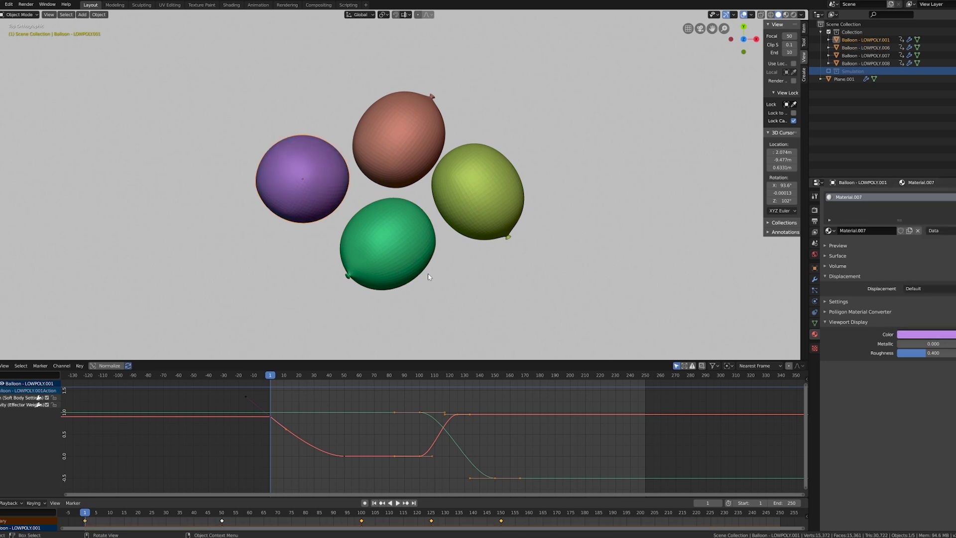
click(408, 113)
click(914, 334)
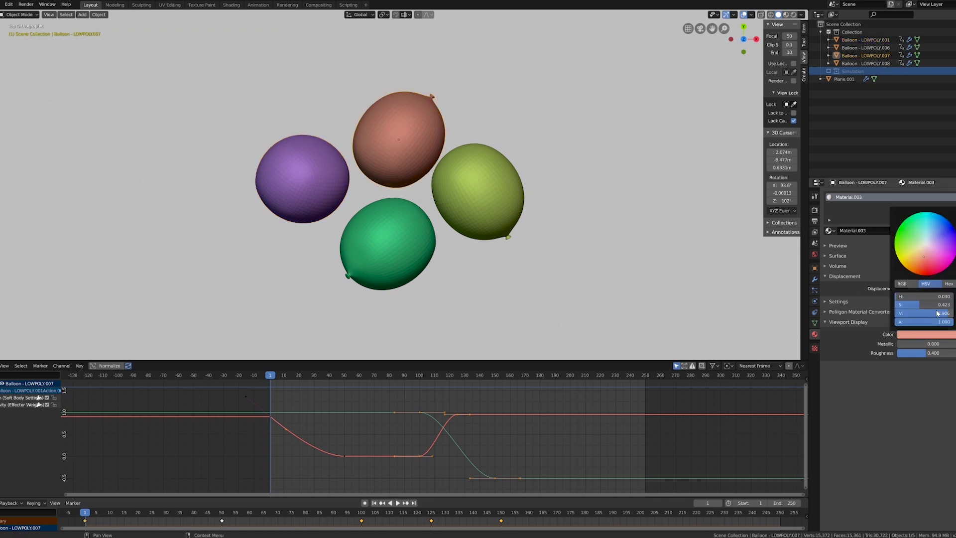
click(924, 266)
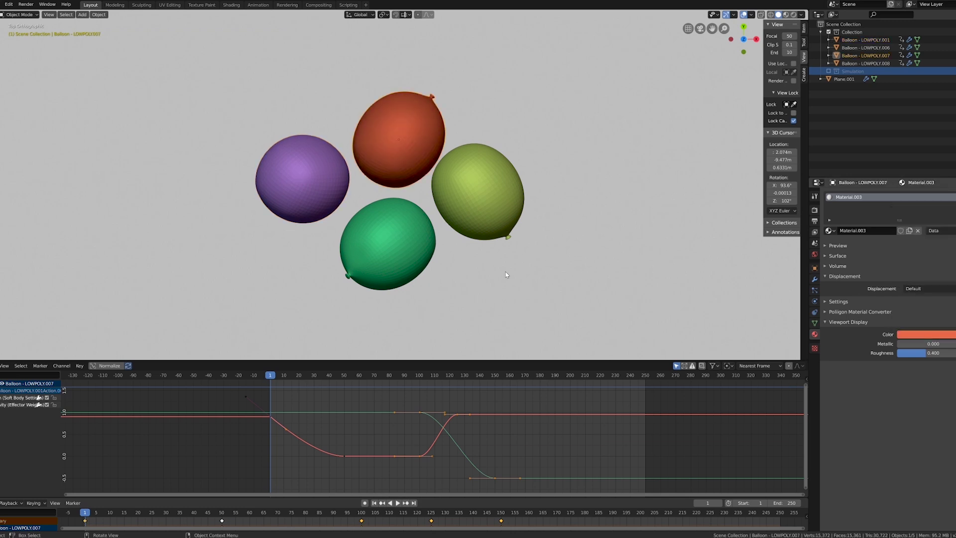
middle_drag(413, 209, 412, 250)
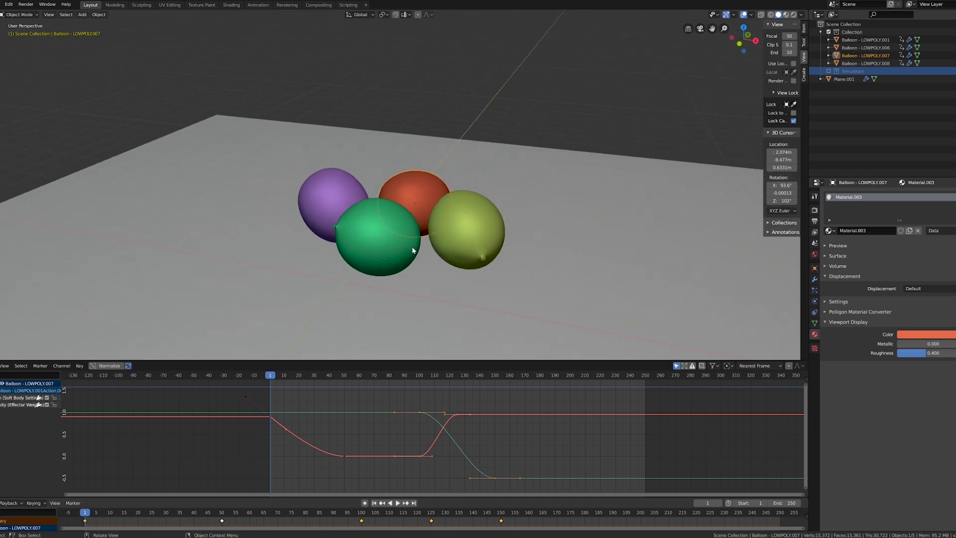
key(space)
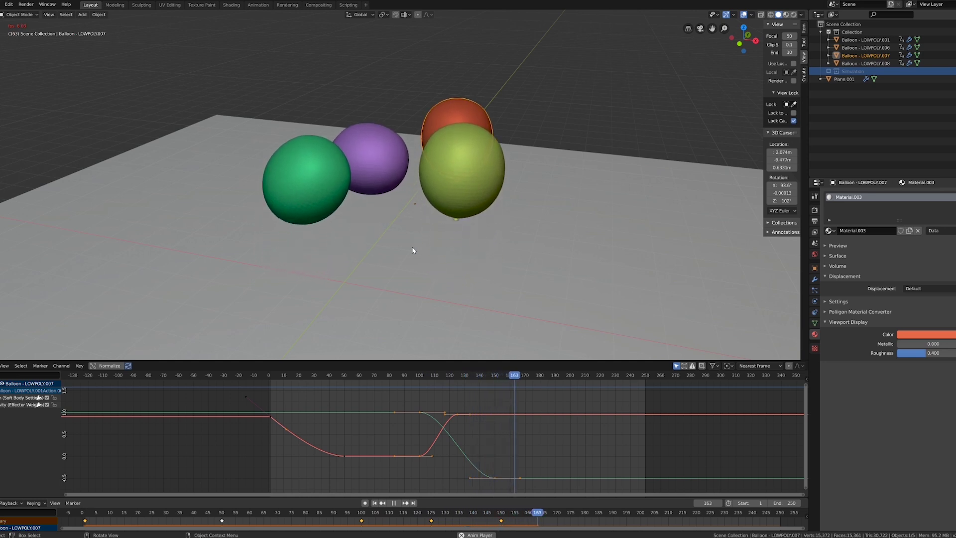
key(shift+Left)
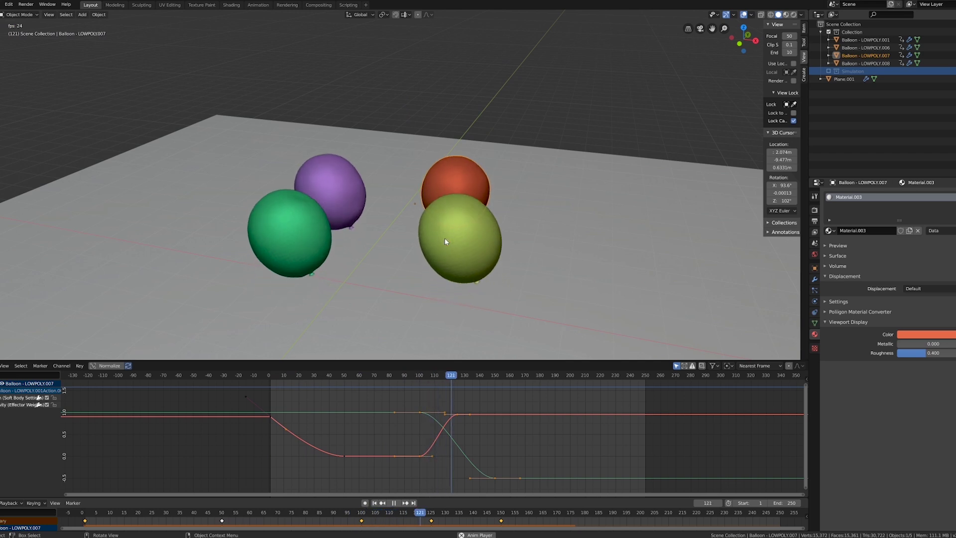
key(space)
key(shift+Left)
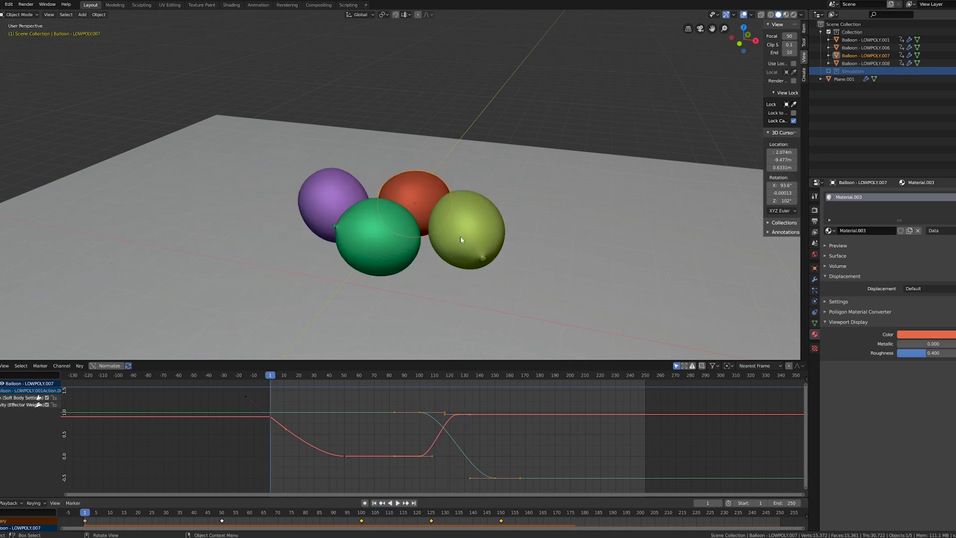
middle_drag(444, 238, 407, 235)
scroll(410, 239, up, 3)
scroll(418, 242, down, 2)
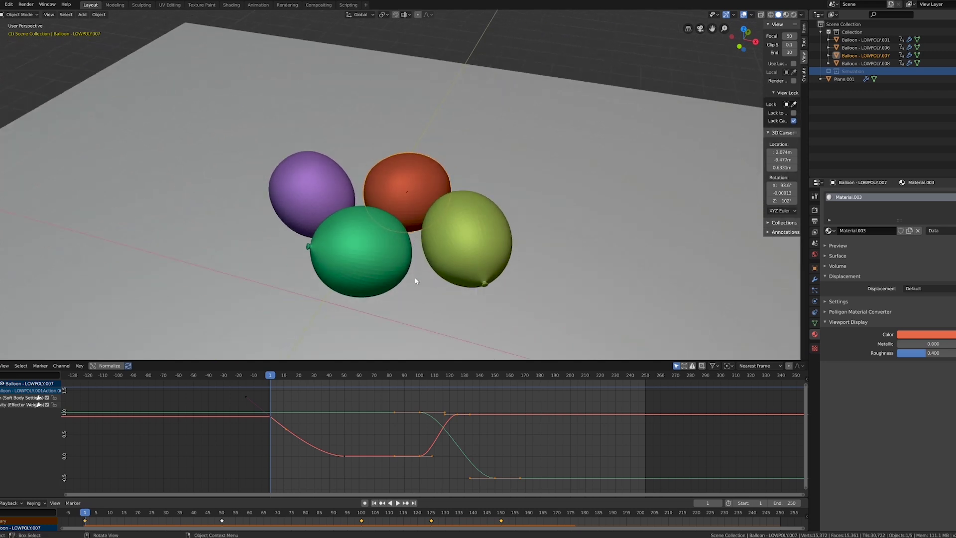
middle_drag(470, 331, 451, 307)
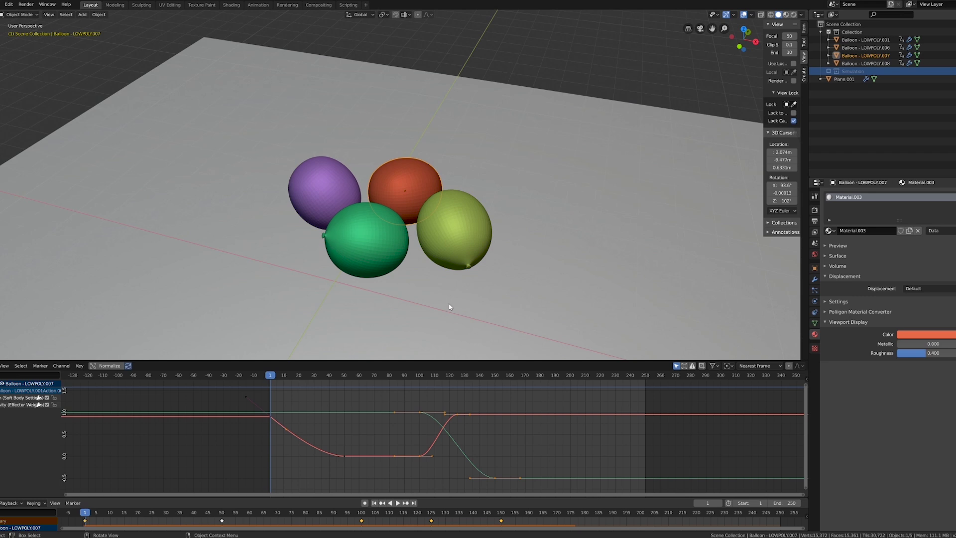
In front view, move the purple, yellow and green balloons upward into a rough column
key(KP_1)
click(324, 209)
key(g)
click(383, 148)
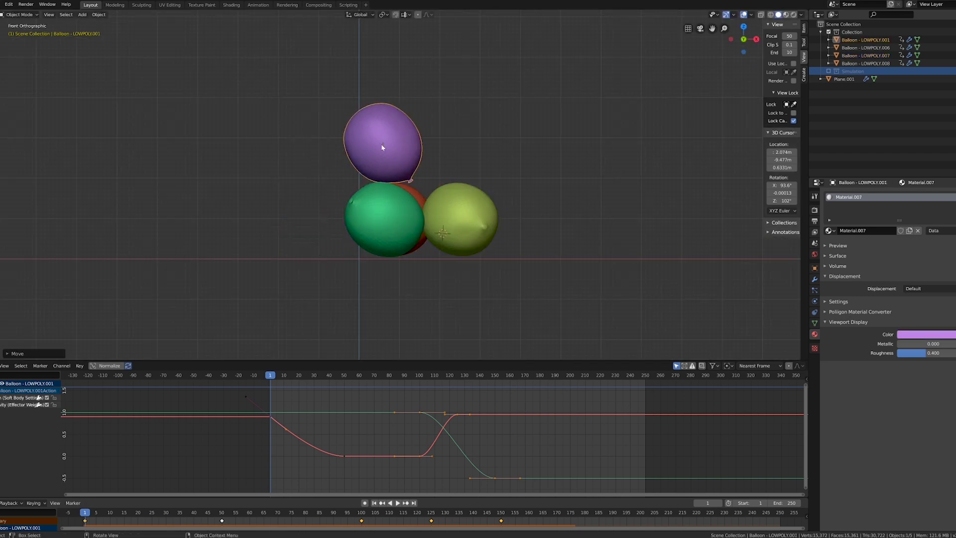
click(443, 201)
key(g)
click(372, 41)
click(395, 206)
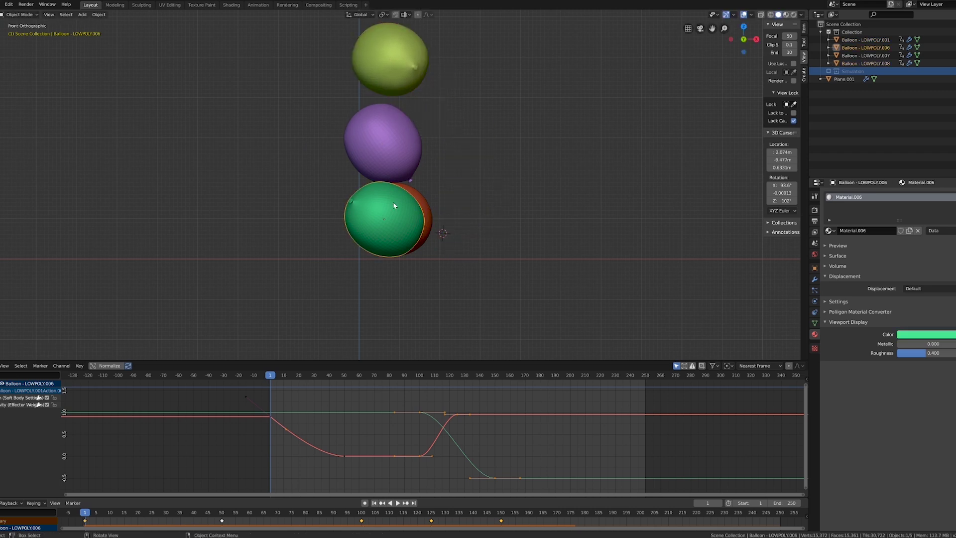
key(g)
click(405, 321)
In right view, align green on top, yellow beneath it, and purple under yellow
key(KP_3)
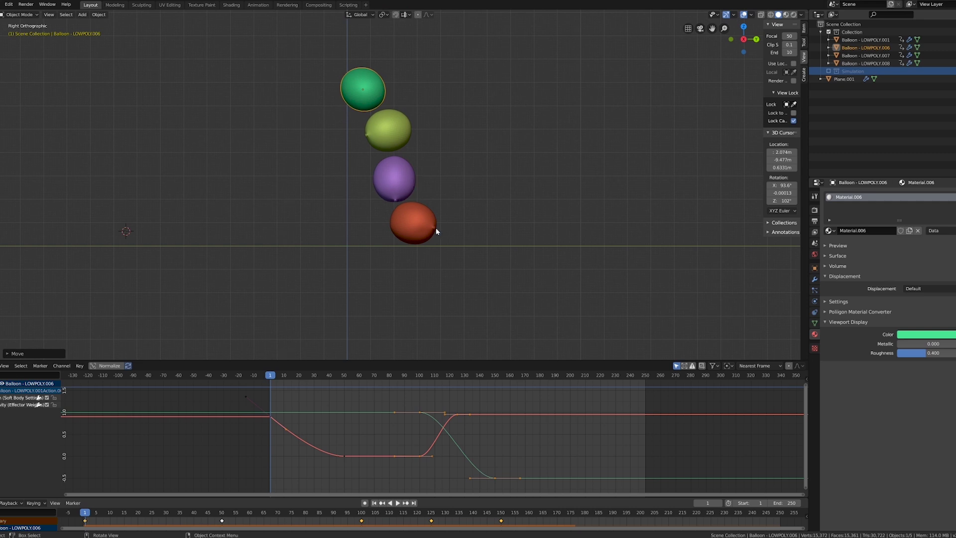
shift+click(380, 145)
key(g)
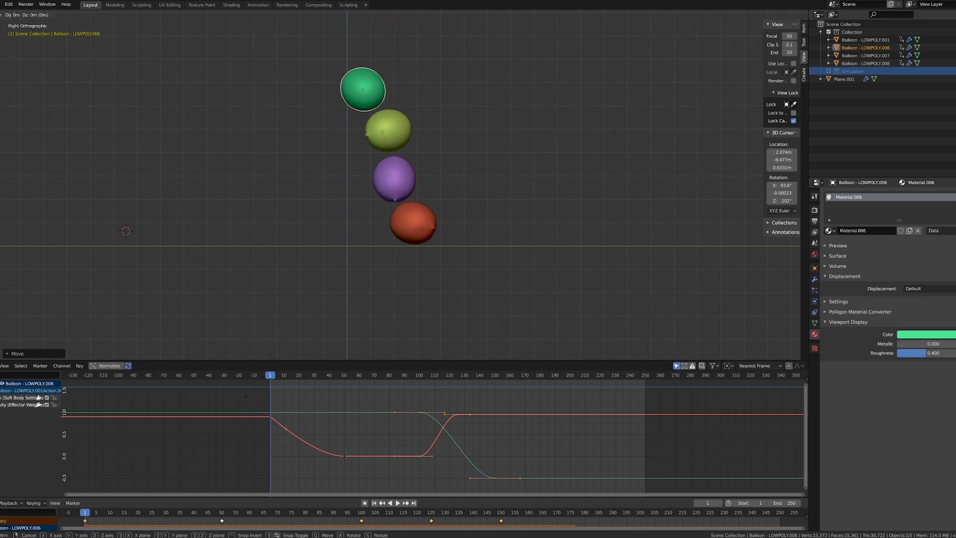
click(388, 131)
click(390, 132)
key(g)
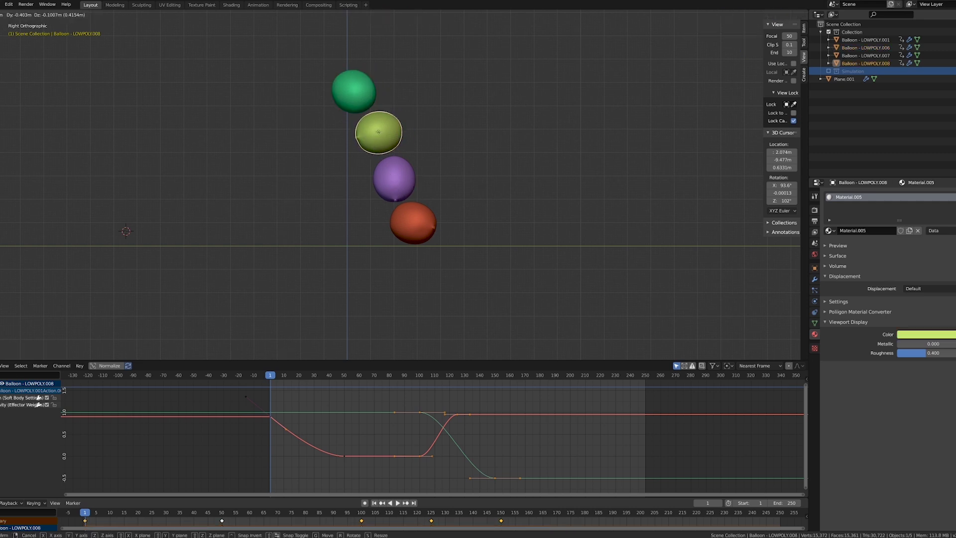
click(357, 139)
click(393, 178)
key(g)
click(345, 177)
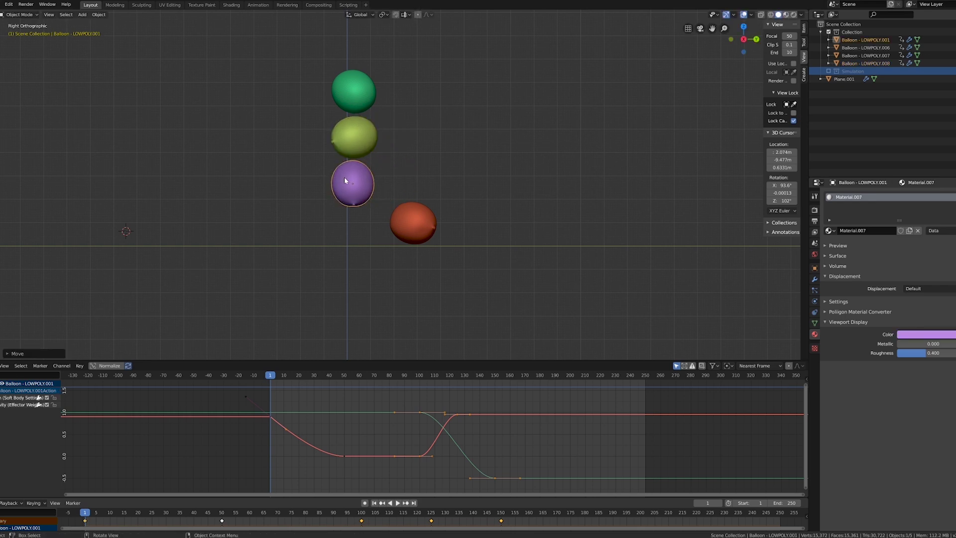
key(g)
click(398, 202)
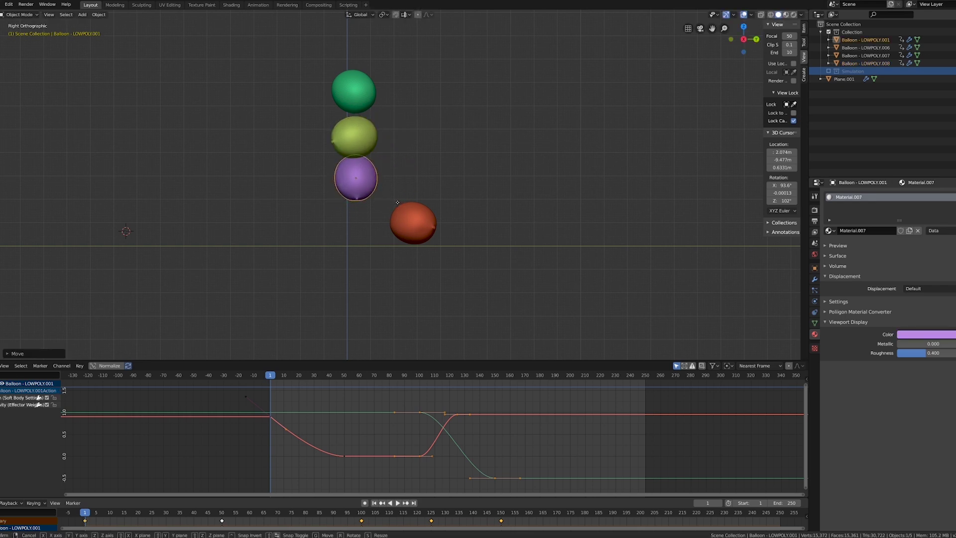
key(g)
click(396, 208)
Place red at the column bottom and fine-tune the purple, yellow and green balloon heights
click(414, 223)
key(g)
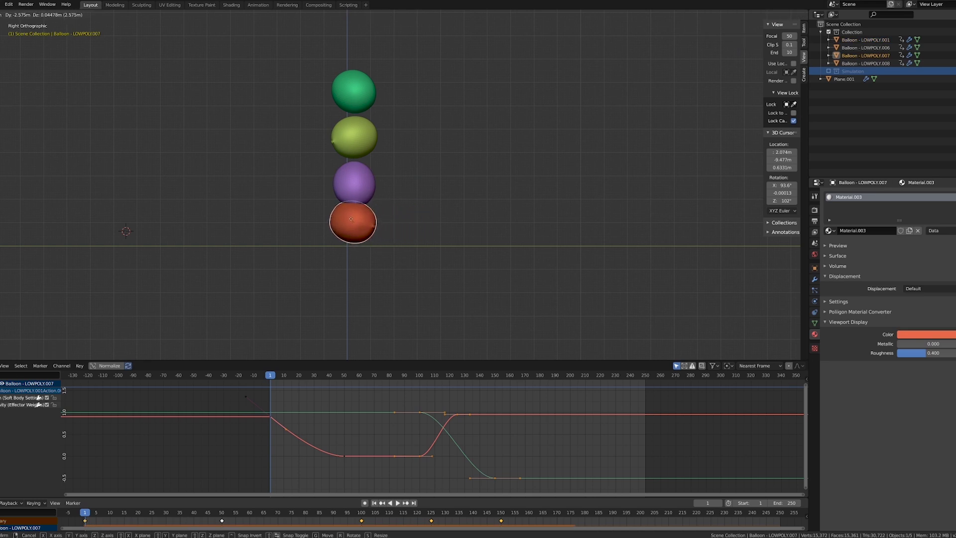
click(351, 219)
click(356, 188)
key(g)
click(372, 180)
click(354, 139)
key(g)
click(355, 133)
click(351, 84)
key(g)
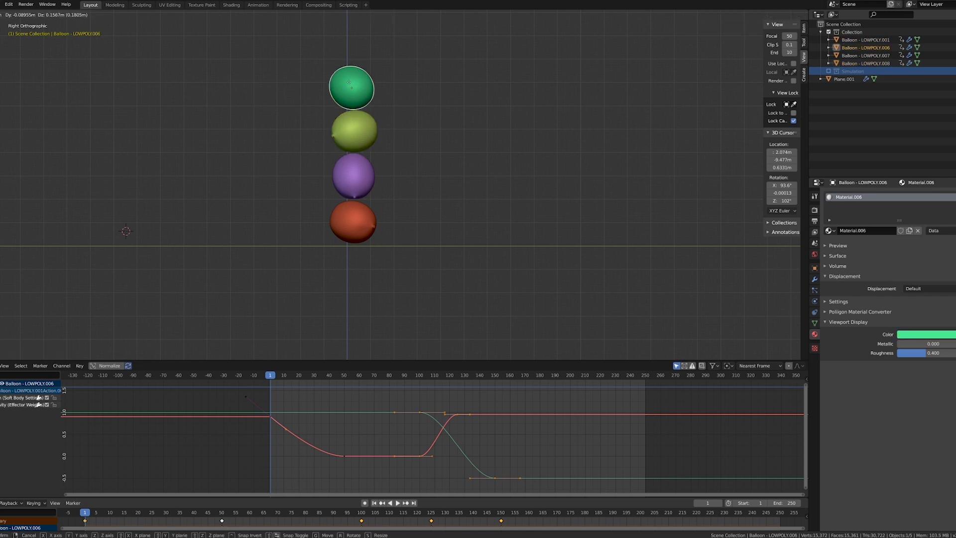
click(356, 93)
middle_drag(355, 94, 462, 250)
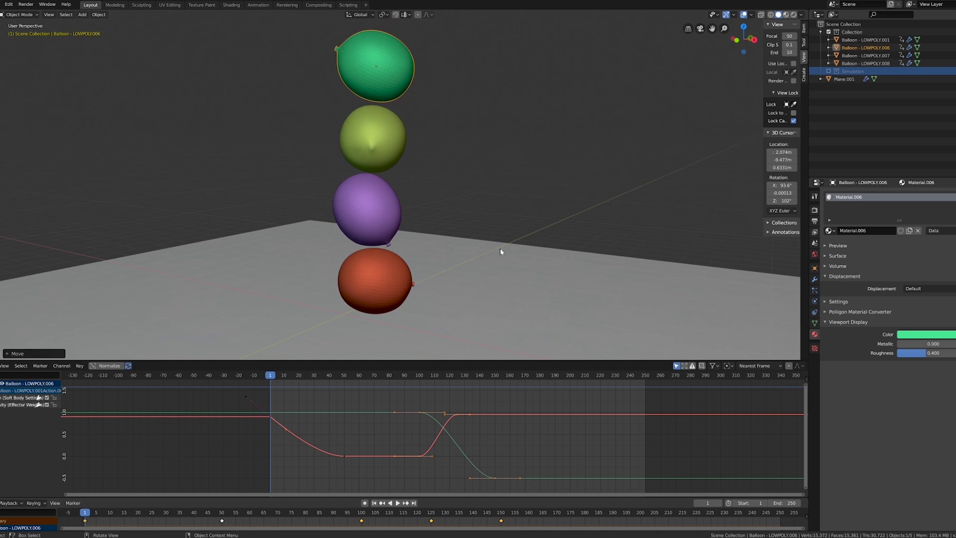
key(space)
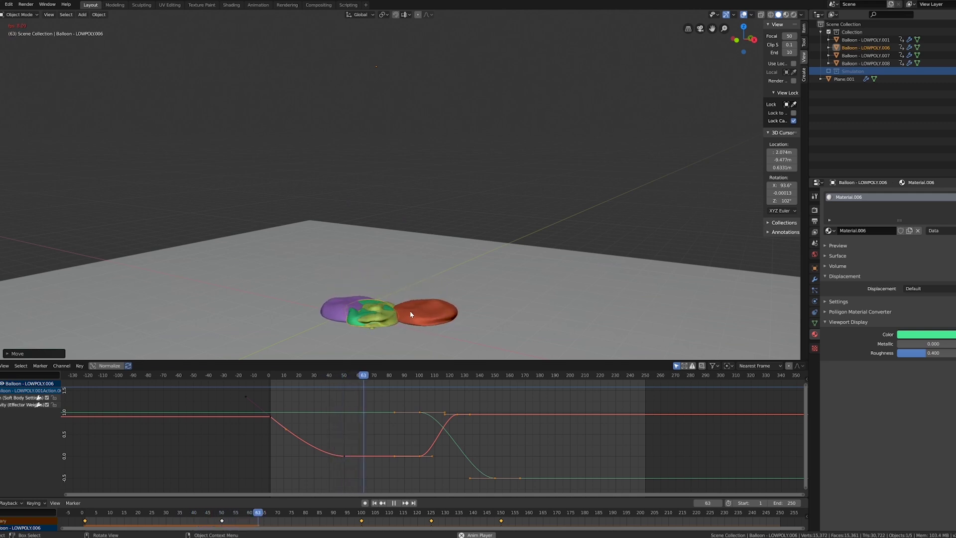
key(shift+Left)
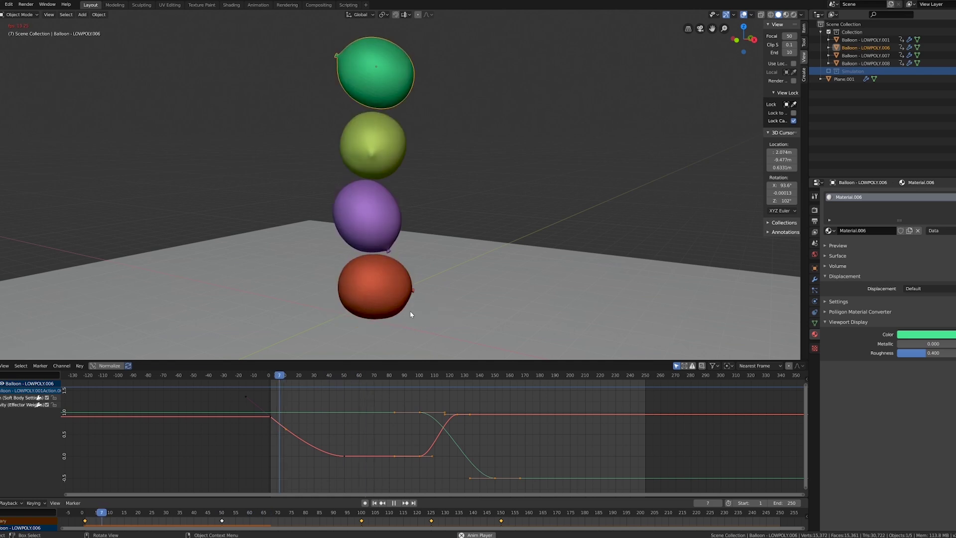
key(space)
key(shift+Left)
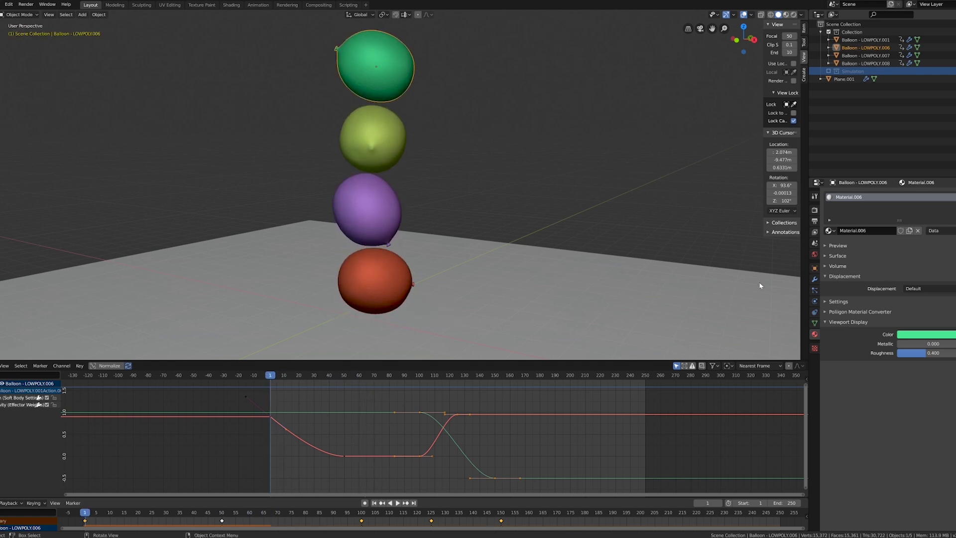
middle_drag(521, 213, 536, 218)
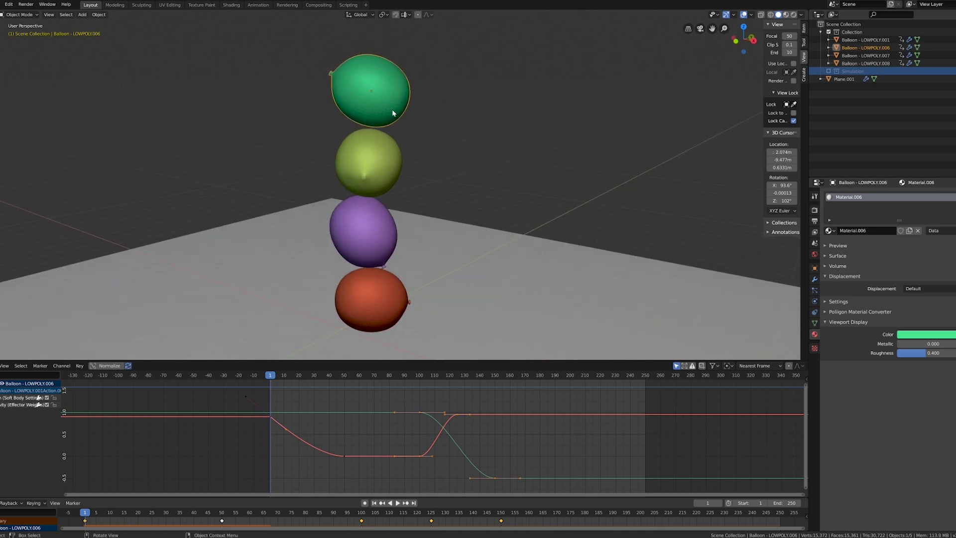
Enable Collision physics on the green, yellow and purple balloons, then select the red one
click(815, 301)
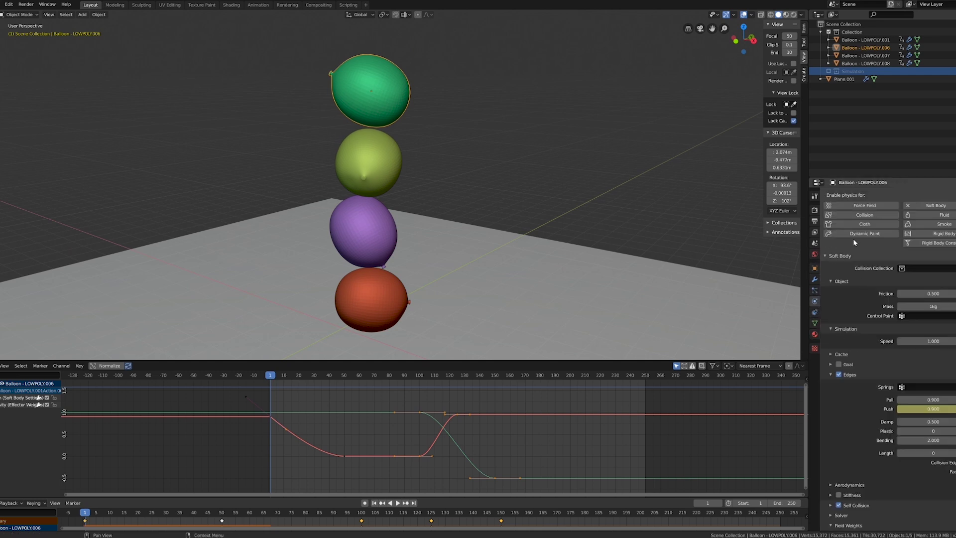
click(850, 216)
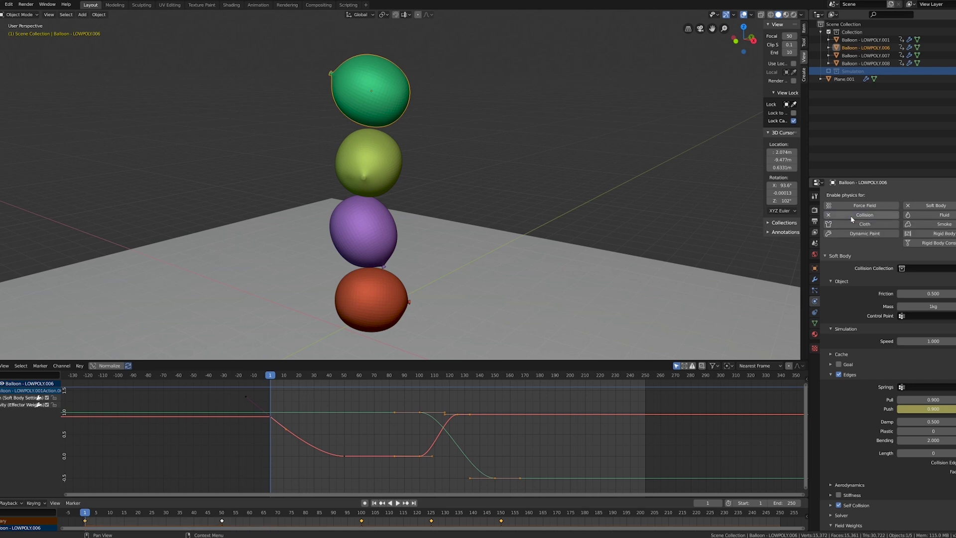
click(394, 157)
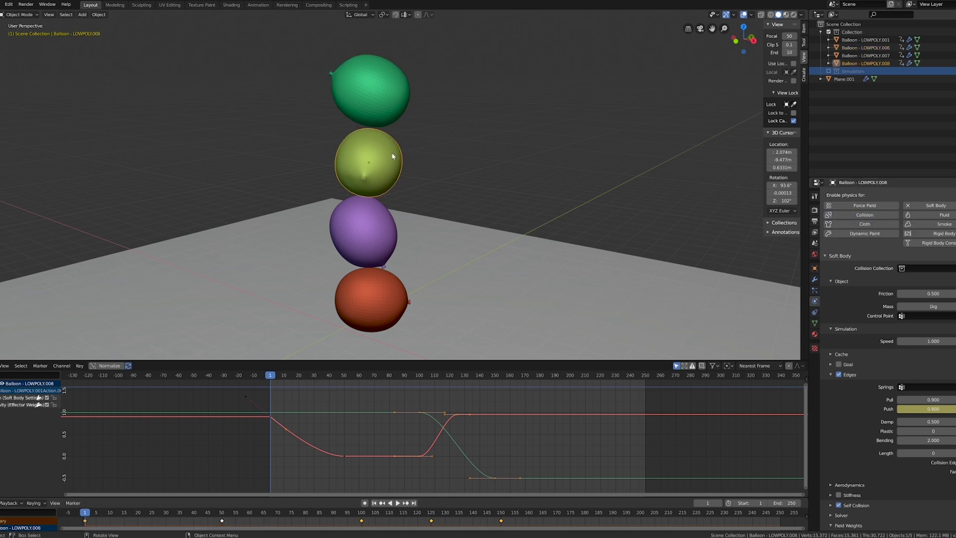
click(866, 217)
click(351, 219)
click(866, 215)
click(383, 292)
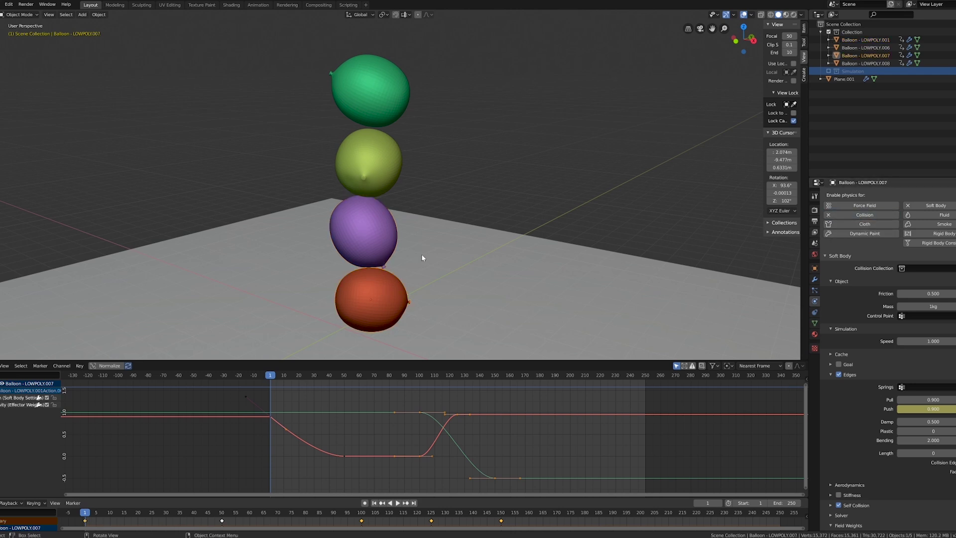
middle_drag(437, 261, 457, 258)
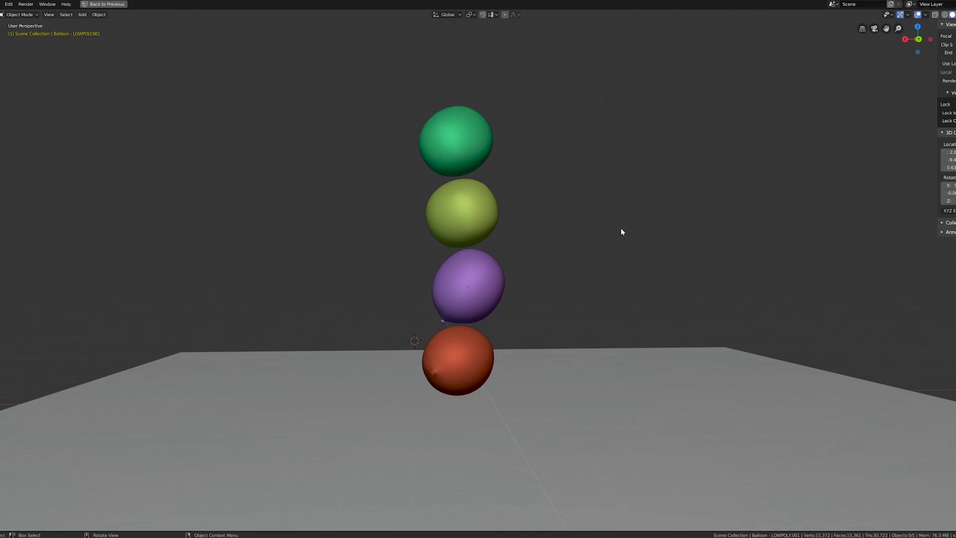
Play the balloon stack simulation in the maximised viewport while orbiting, then restart it
key(space)
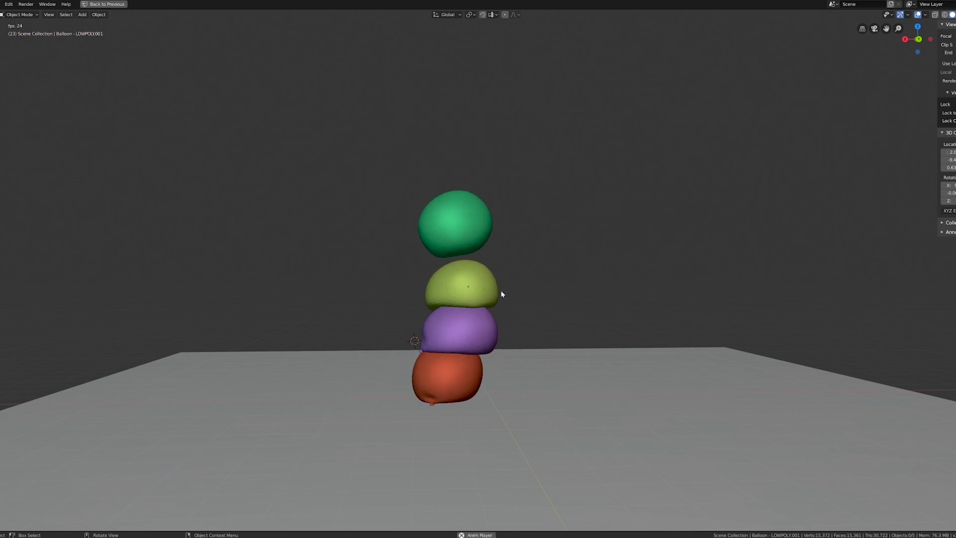
middle_drag(585, 387, 539, 405)
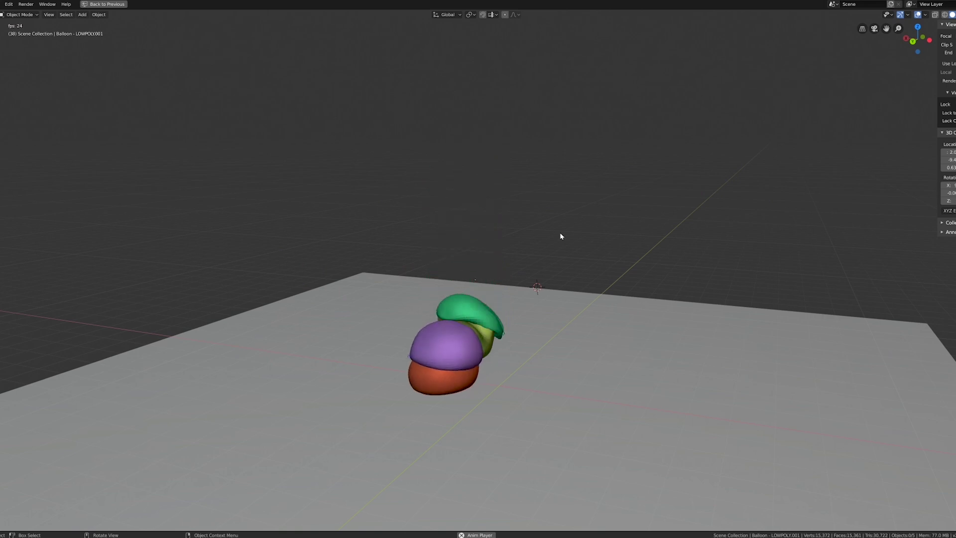
key(shift+Left)
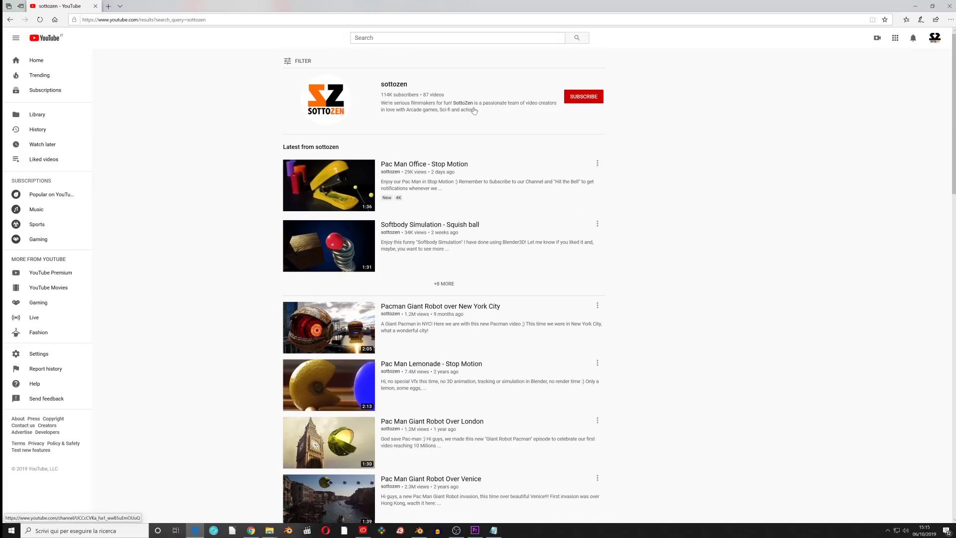
Open the tutorial creator's channel, subscribe, and set notifications to All
click(325, 104)
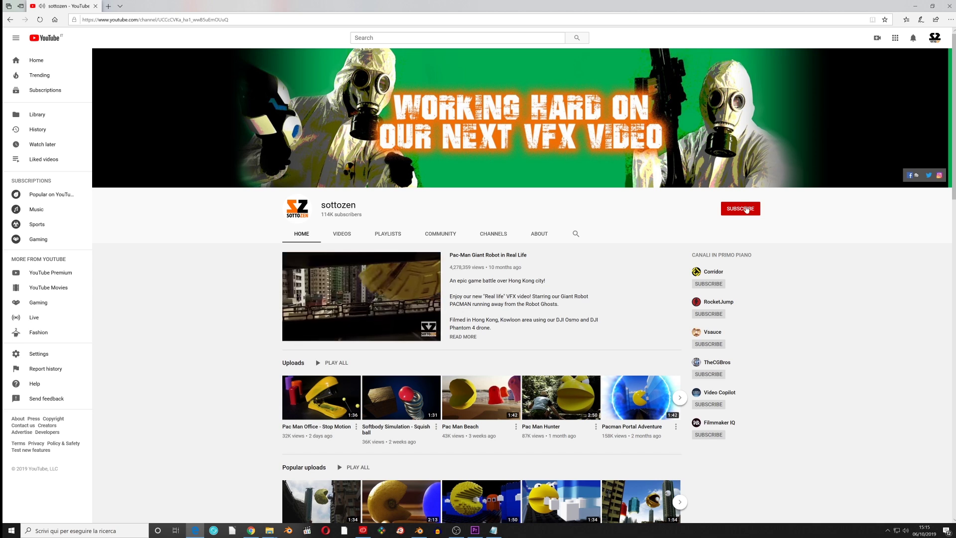
click(743, 209)
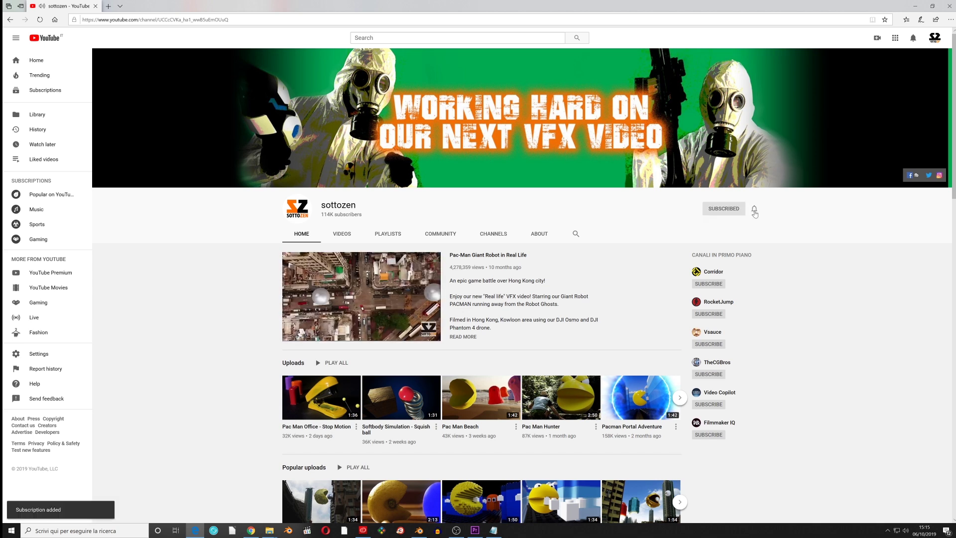
click(754, 210)
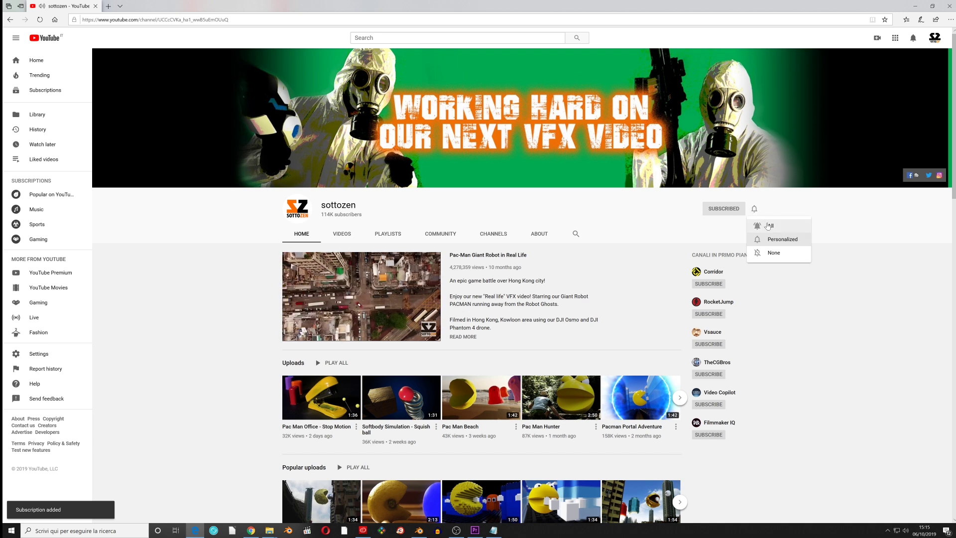
click(769, 225)
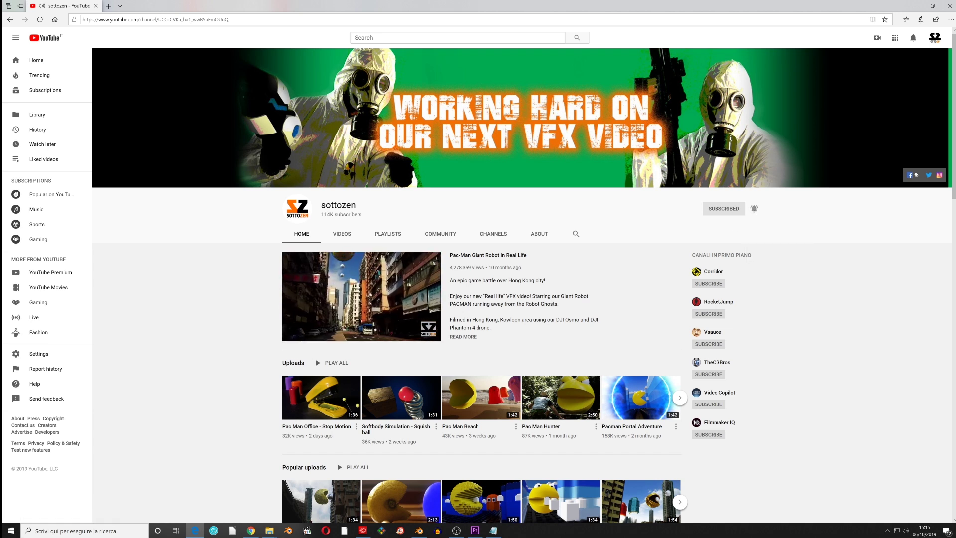